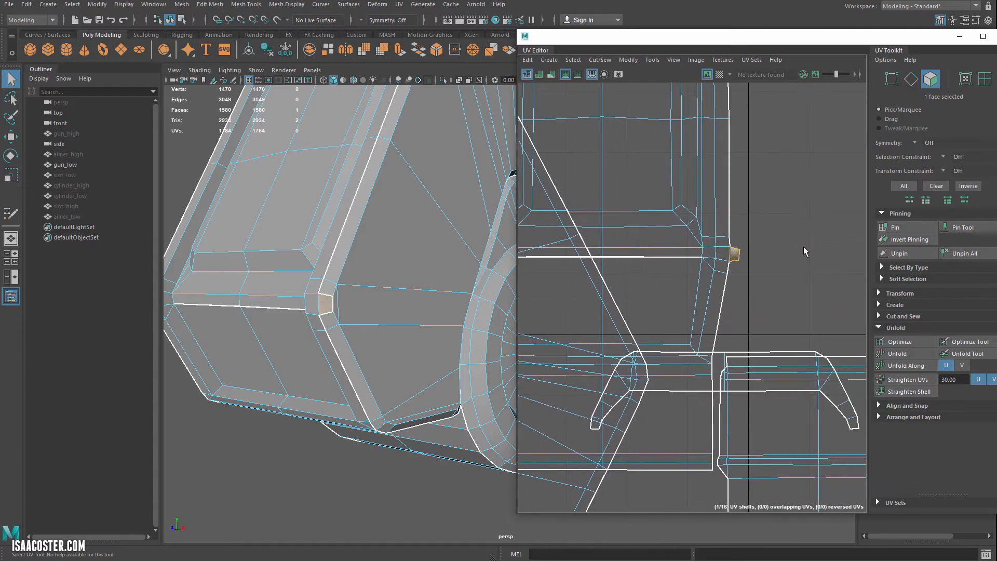
- Cut the two small corner faces off the lower sides of the large rectangular UV shell
scroll(768, 265, "down", 2)
scroll(766, 262, "up", 2)
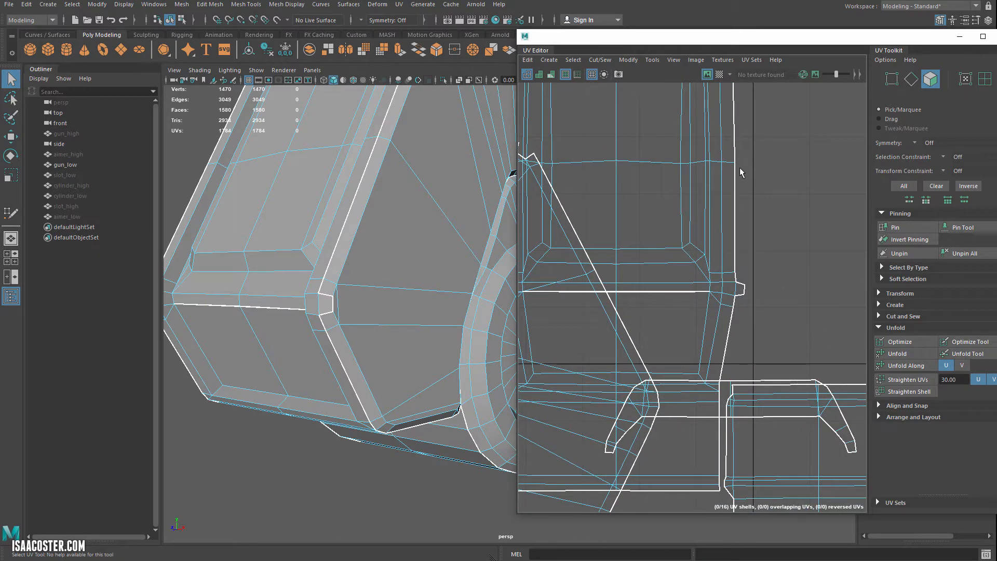
scroll(743, 106, "down", 3)
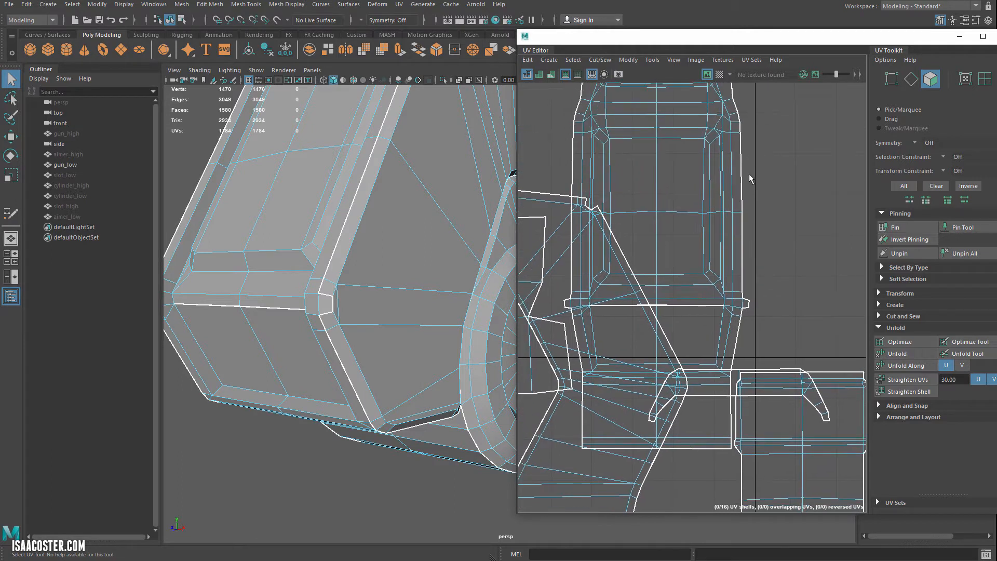
right_click_drag(766, 310, 764, 283)
left_click(749, 304)
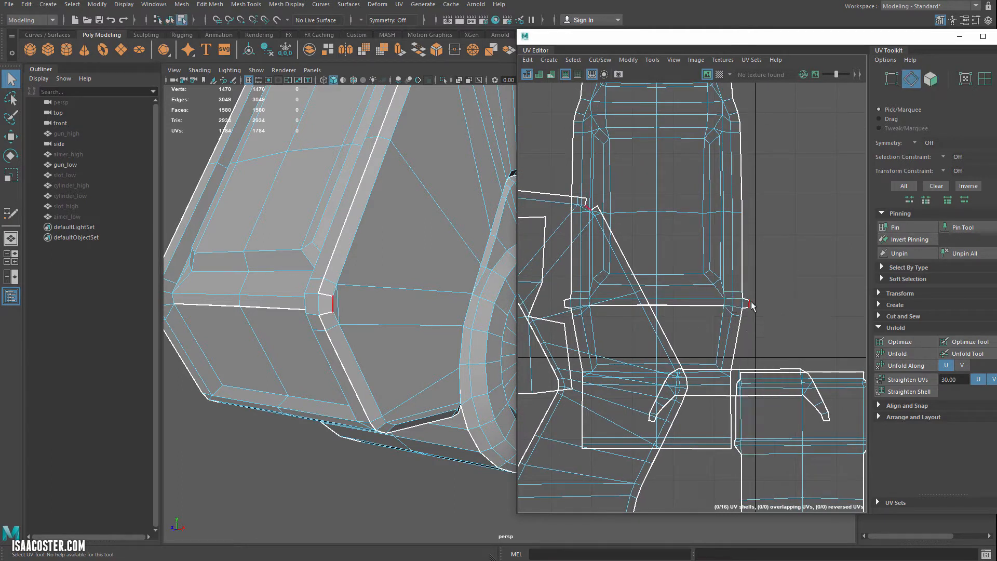
left_click(593, 332)
left_click(572, 307, "shift")
left_click(597, 60)
left_click(629, 124)
- Select the three outer edges of the right-hand corner face and Move and Sew them onto the adjoining curved shell
scroll(766, 303, "up", 3)
right_click(766, 303)
right_click_drag(766, 303, 744, 295)
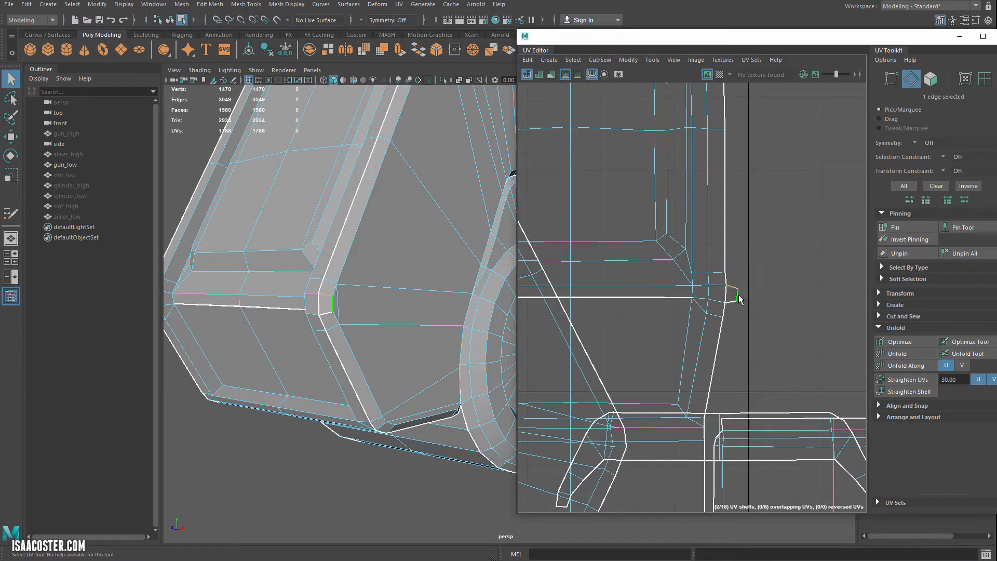
scroll(716, 313, "down", 5)
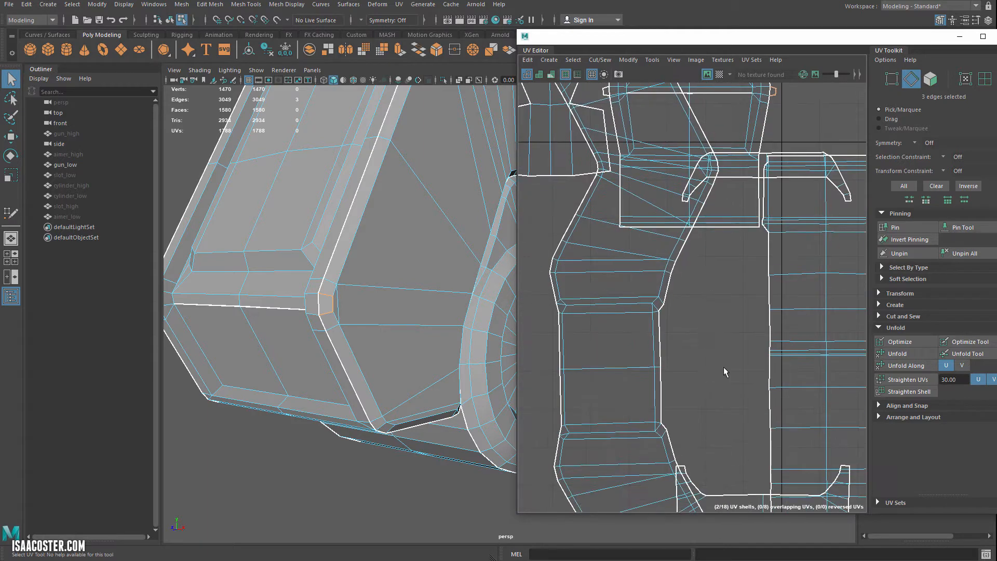
middle_click_drag(725, 369, 736, 151, "alt")
scroll(735, 151, "down", 4)
middle_click_drag(688, 98, 602, 230, "alt")
scroll(691, 142, "up", 5)
scroll(636, 219, "up", 2)
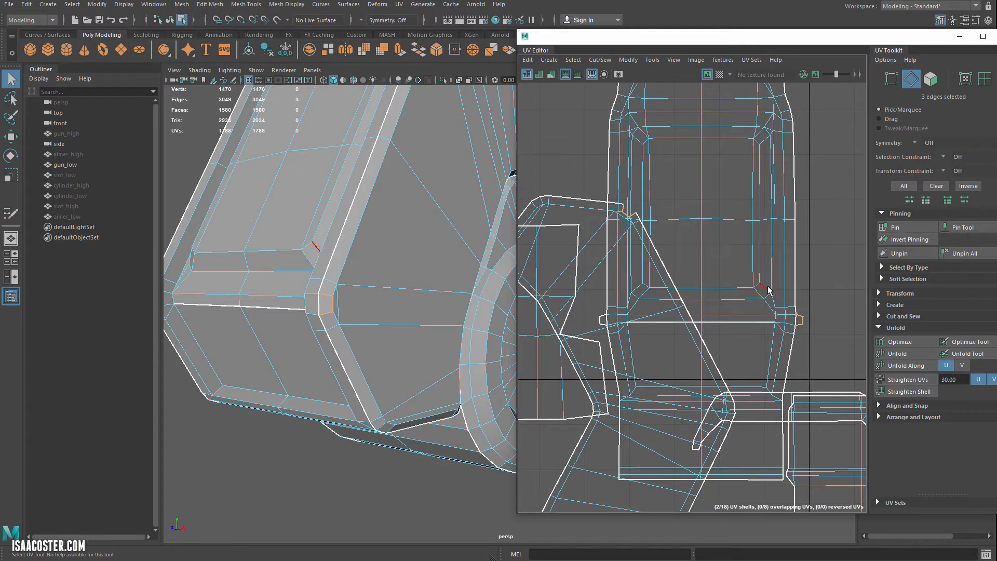
middle_click_drag(690, 195, 697, 196, "alt")
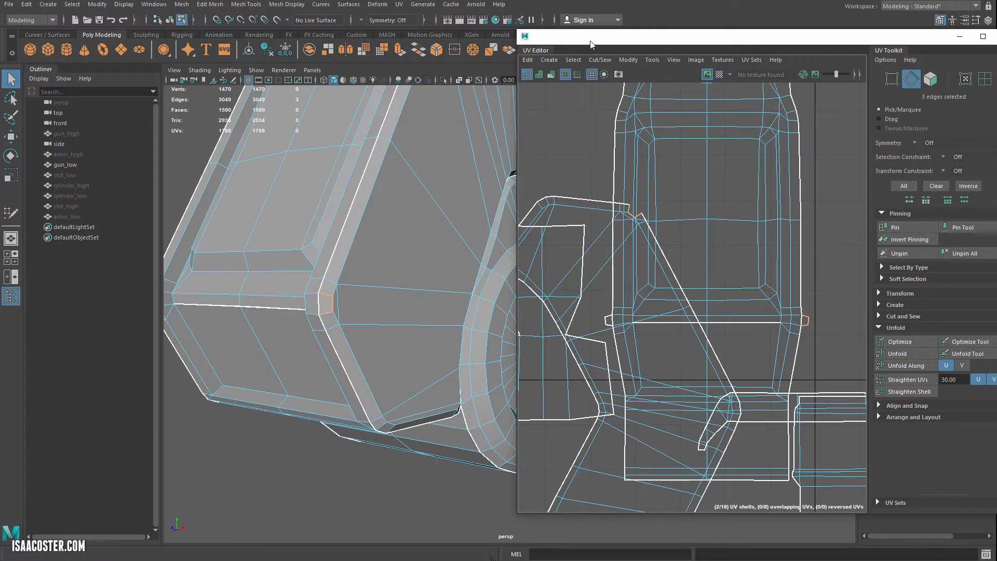
left_click(600, 60)
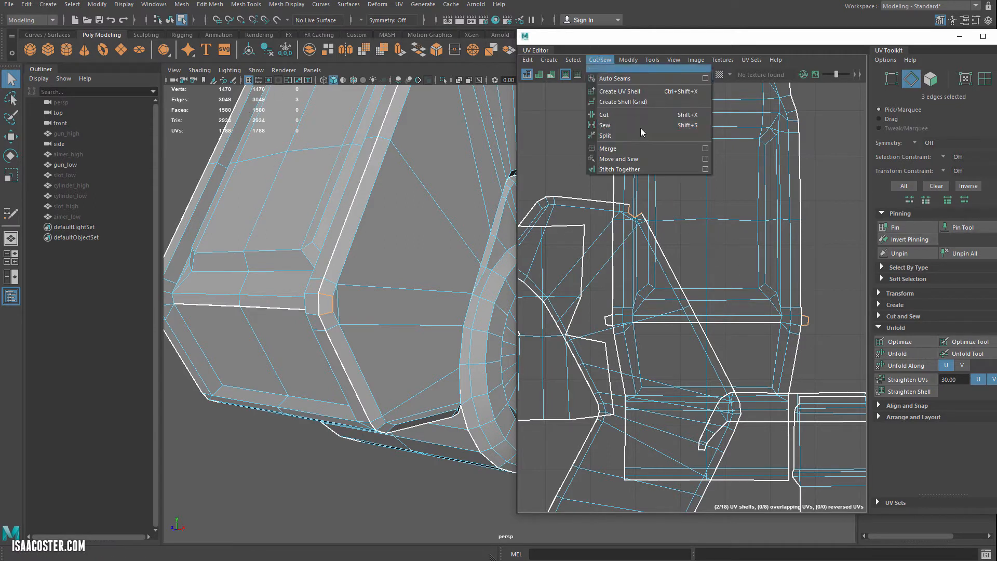
left_click(628, 159)
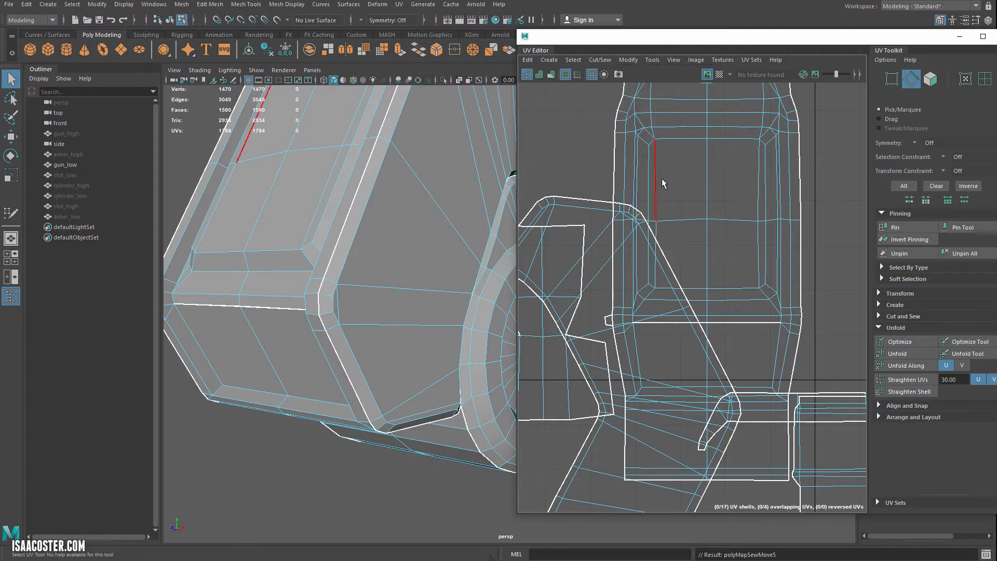
- Move and Sew the three outer edges of the left-hand corner face onto the other end of the curved shell
middle_click_drag(633, 314, 693, 285, "alt")
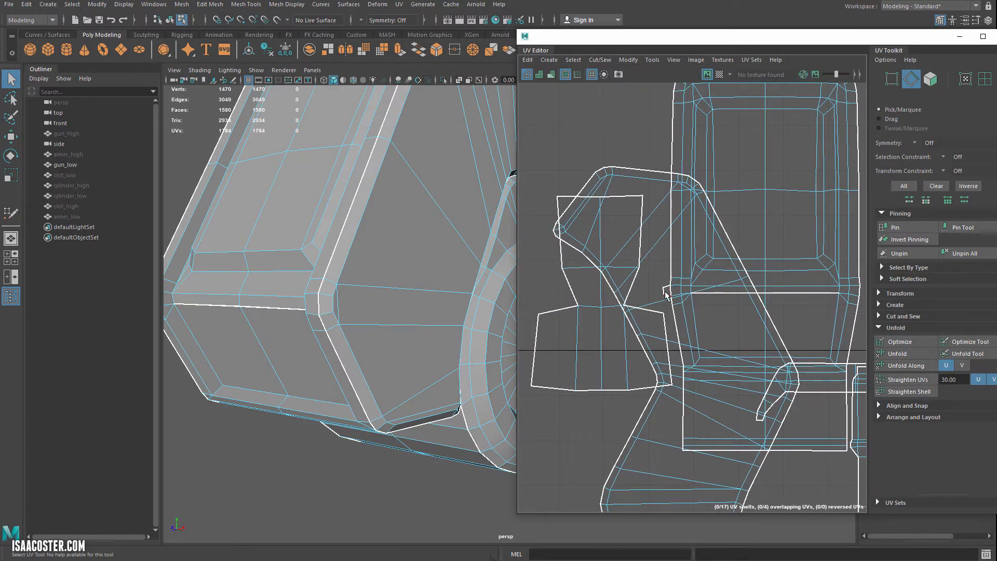
scroll(661, 290, "up", 3)
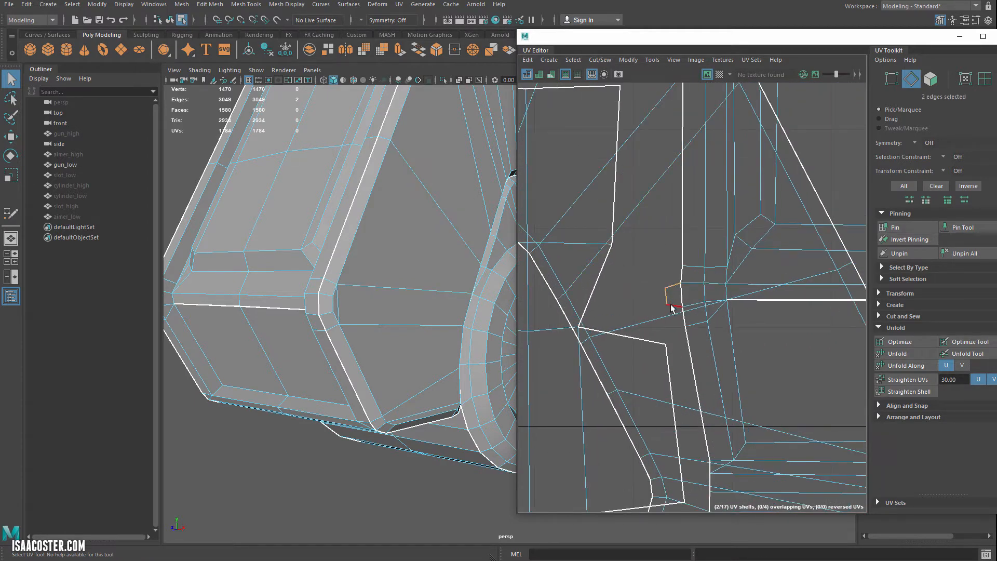
left_click(672, 309, "shift")
scroll(674, 304, "down", 3)
middle_click_drag(684, 240, 741, 355, "alt")
scroll(712, 200, "down", 3)
scroll(742, 355, "down", 1)
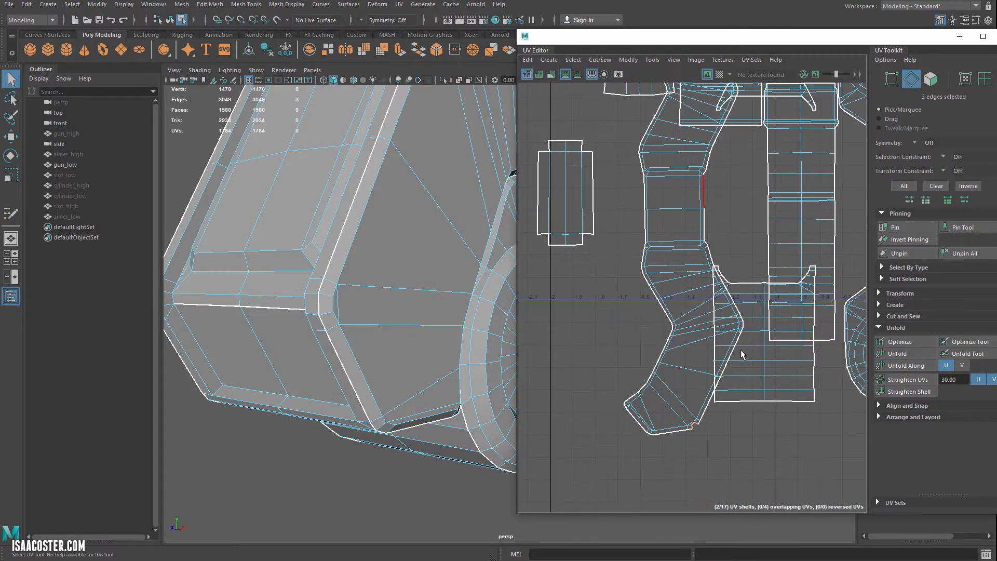
right_click_drag(733, 359, 693, 490, "shift")
- Move the long curved shell and the large rectangular shell apart so they clear the neighbouring UV shells
scroll(710, 416, "down", 3)
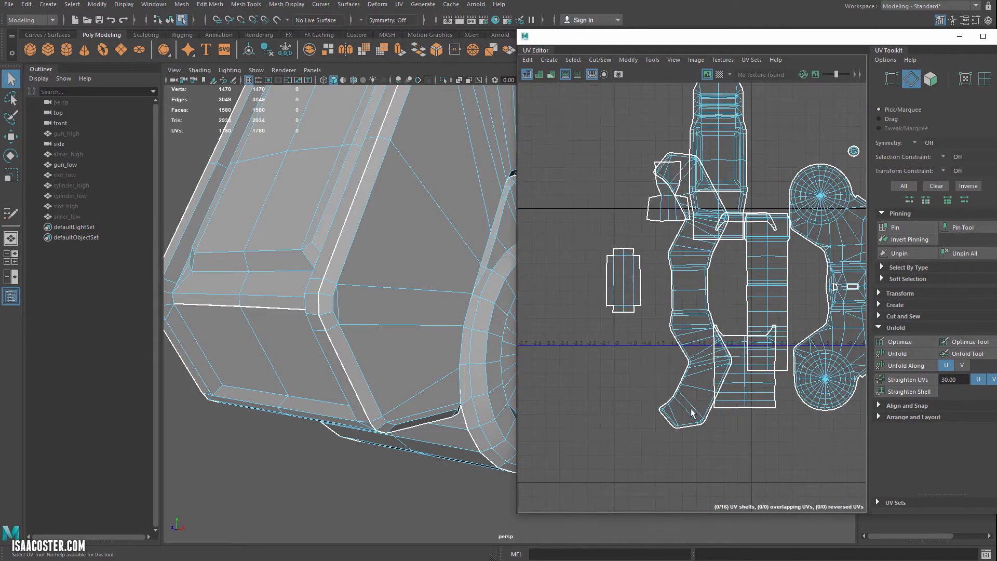
middle_click_drag(629, 358, 601, 389, "alt")
left_click_drag(357, 375, 264, 361, "alt")
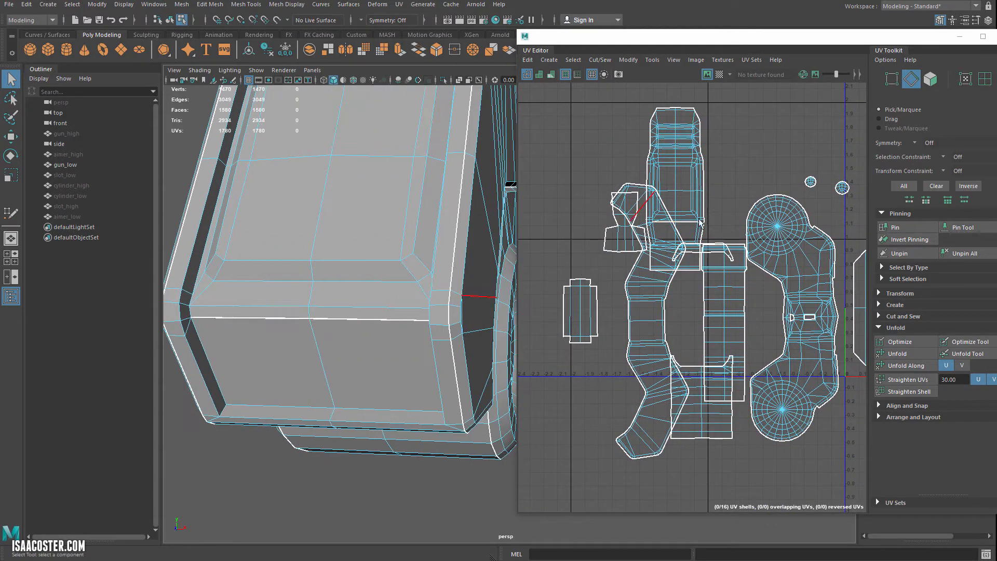
right_click_drag(647, 295, 649, 315)
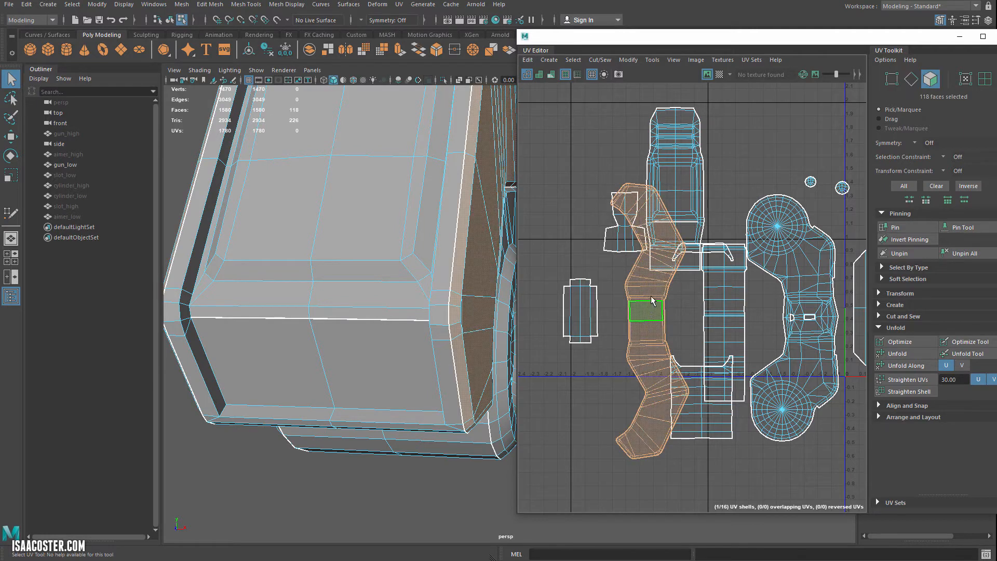
key("w")
left_click_drag(649, 320, 575, 381)
double_click(689, 196)
left_click_drag(676, 188, 673, 146)
left_click(724, 186)
- Merge to center the two overlapping vertices at the middle of the model's front horizontal seam
scroll(726, 190, "up", 8)
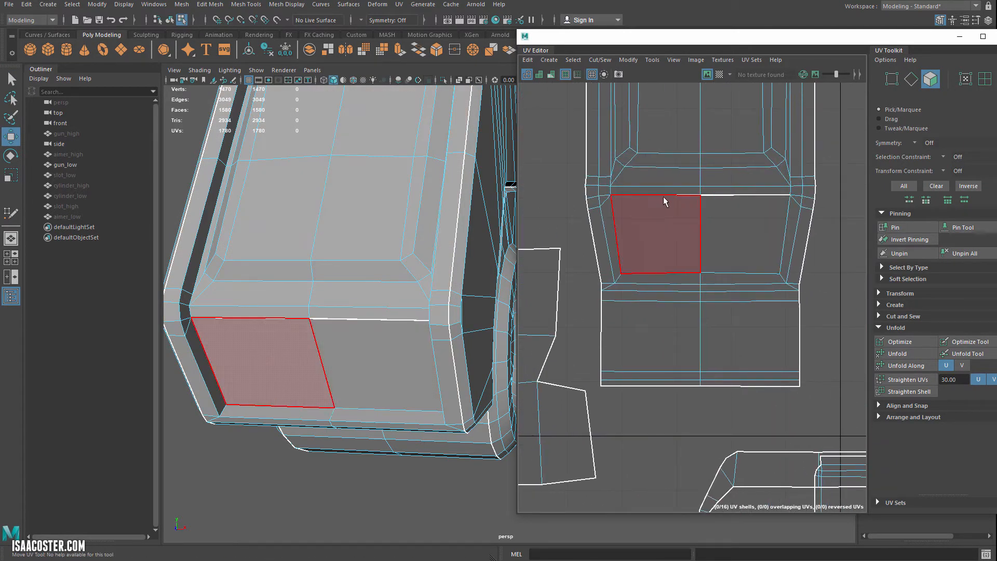
scroll(726, 222, "down", 3)
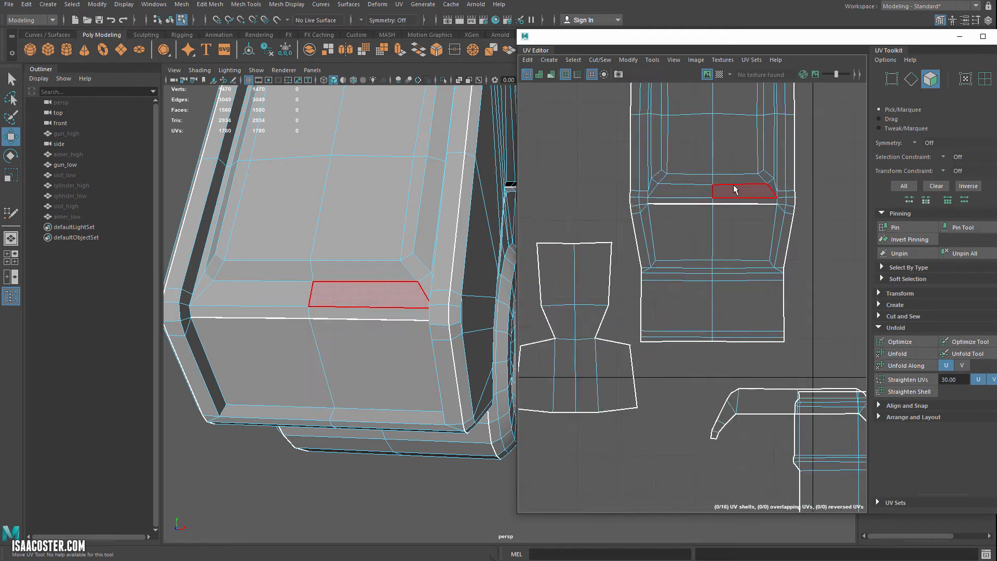
middle_click_drag(727, 187, 714, 251, "alt")
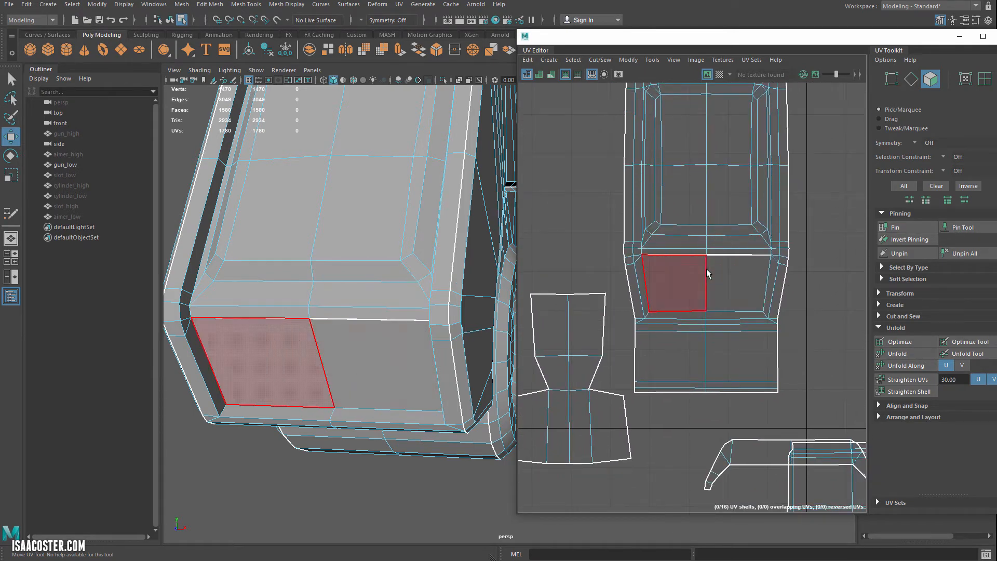
left_click_drag(318, 303, 403, 456, "alt")
right_click_drag(410, 415, 370, 387)
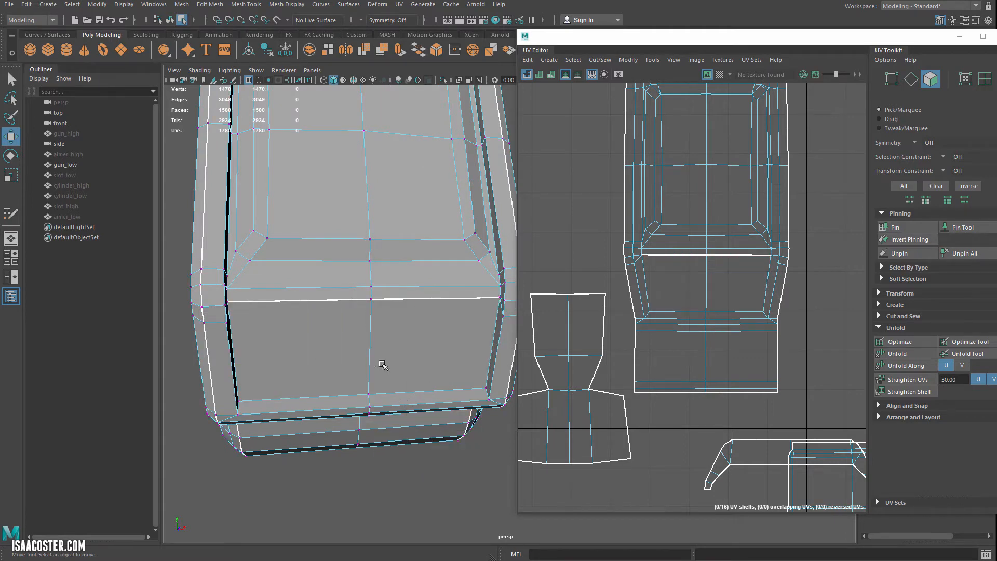
left_click(380, 300)
left_click_drag(390, 339, 258, 223, "alt")
left_click_drag(222, 182, 364, 457, "ctrl")
middle_click_drag(364, 457, 328, 456, "alt")
right_click_drag(328, 456, 387, 433, "alt")
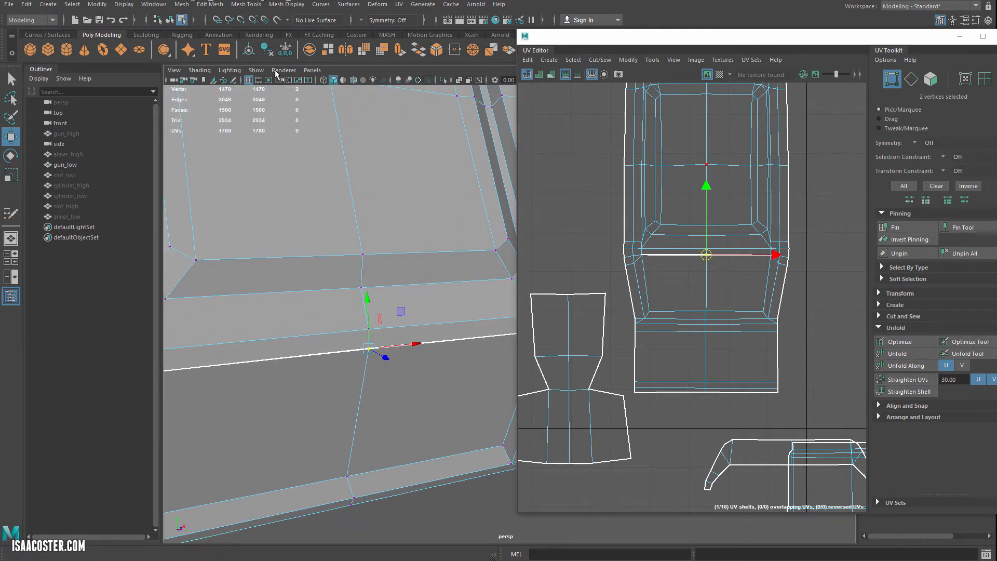
left_click(212, 5)
left_click(237, 4)
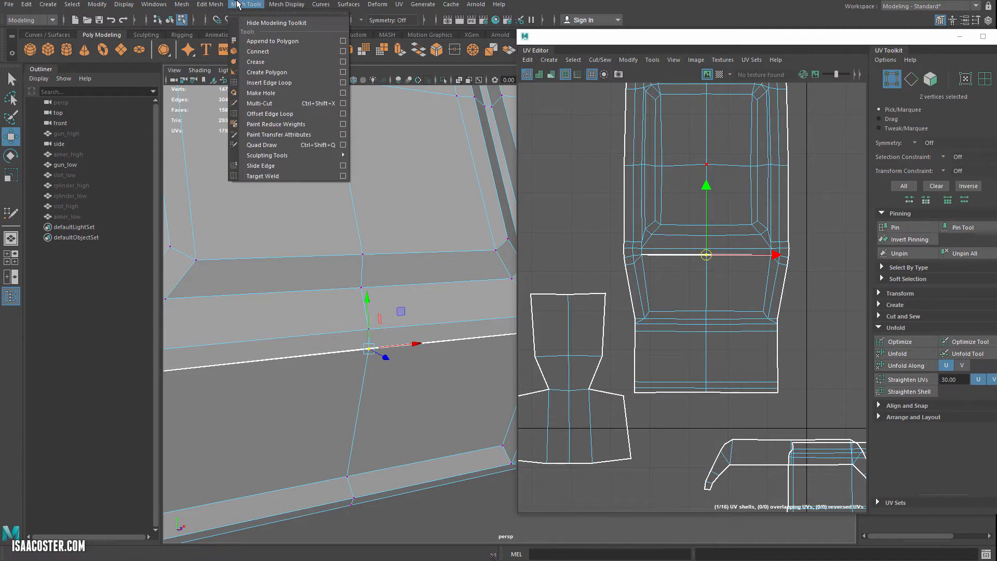
mouse_move(211, 4)
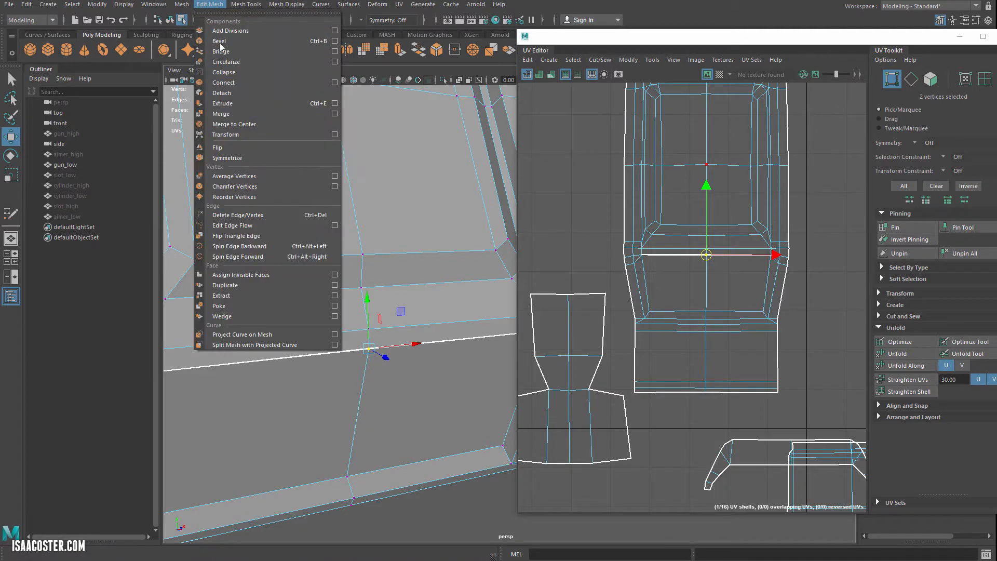
left_click(234, 124)
middle_click_drag(451, 353, 438, 346, "alt")
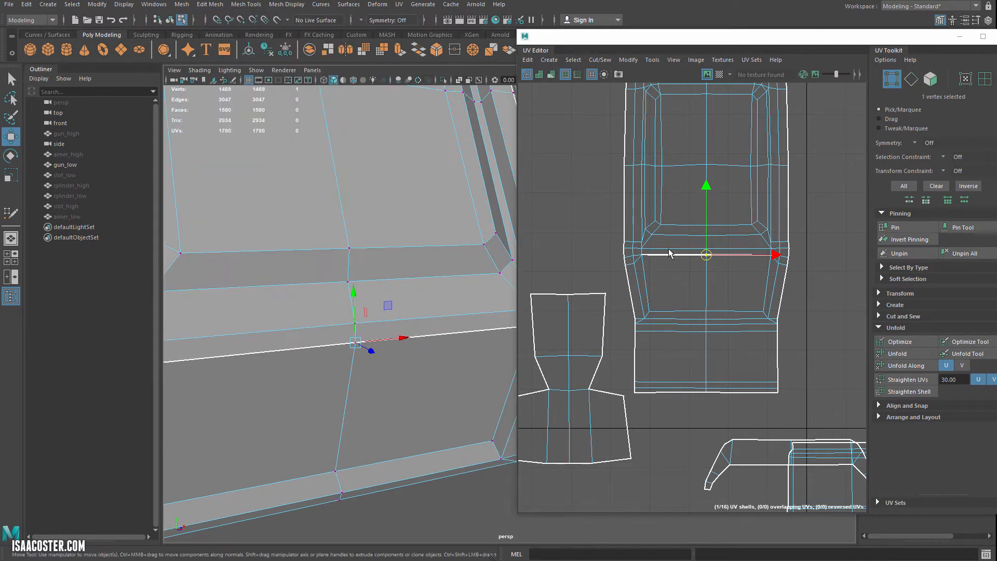
- Merge the two coincident UVs at the midpoint of the large rectangular shell's horizontal seam
scroll(734, 254, "up", 4)
right_click_drag(680, 250, 696, 253)
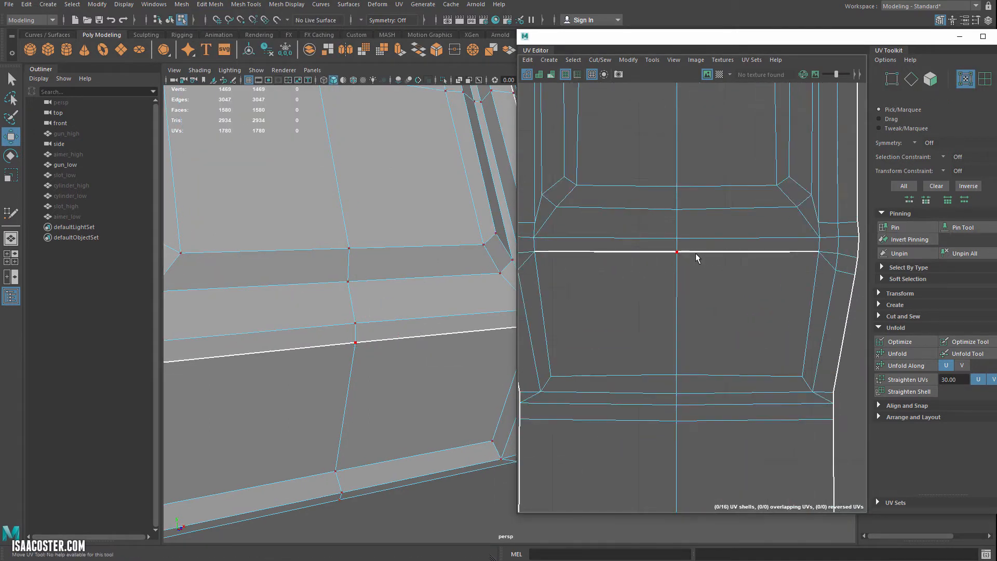
left_click_drag(670, 242, 679, 293)
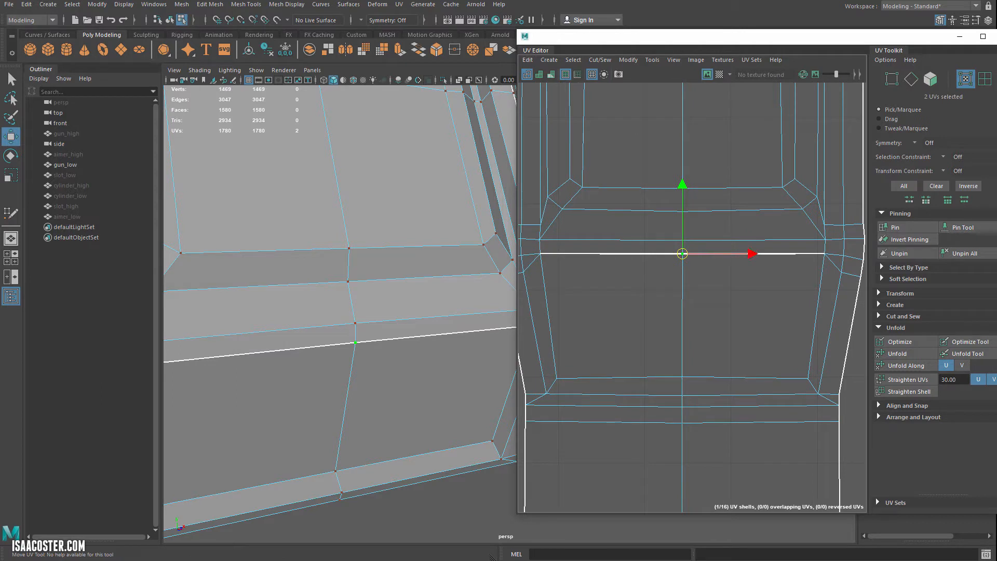
left_click(601, 60)
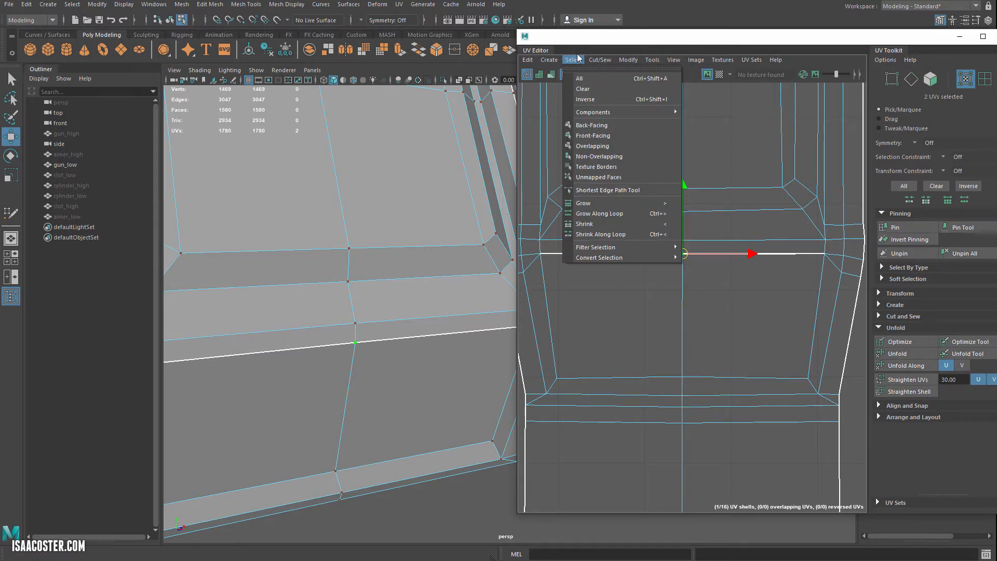
mouse_move(602, 60)
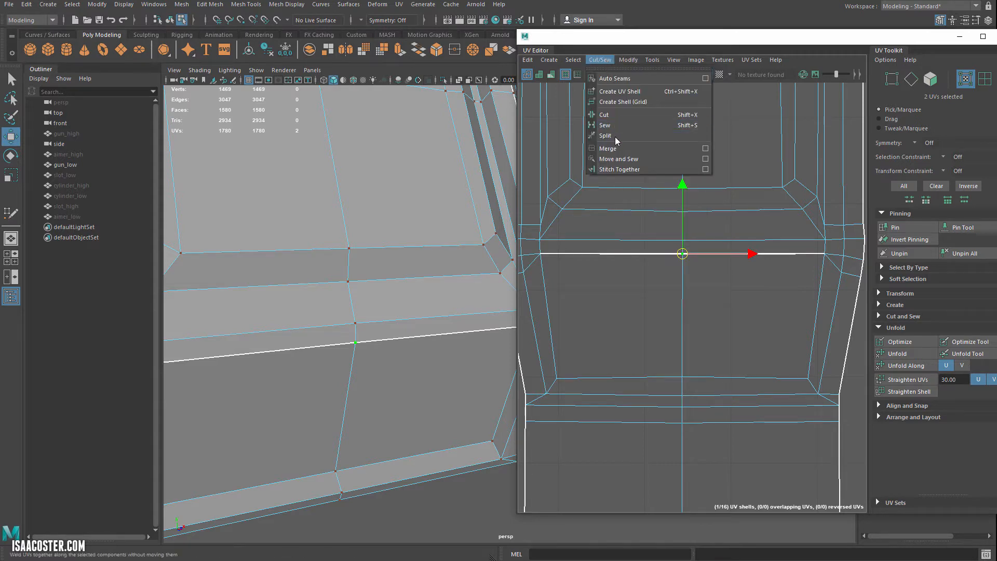
left_click(608, 149)
scroll(712, 223, "down", 6)
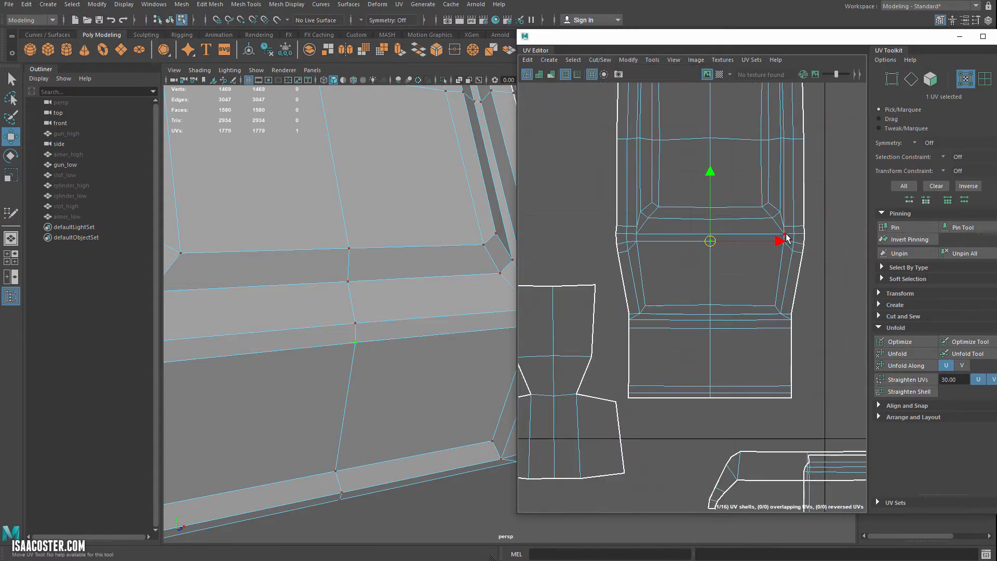
- Look over the remaining UV shells for further areas that need cleanup
scroll(742, 253, "down", 4)
middle_click_drag(807, 294, 465, 234, "alt")
scroll(640, 245, "up", 4)
middle_click_drag(640, 244, 820, 168, "alt")
scroll(820, 167, "down", 3)
middle_click_drag(687, 214, 842, 212, "alt")
scroll(842, 212, "down", 2)
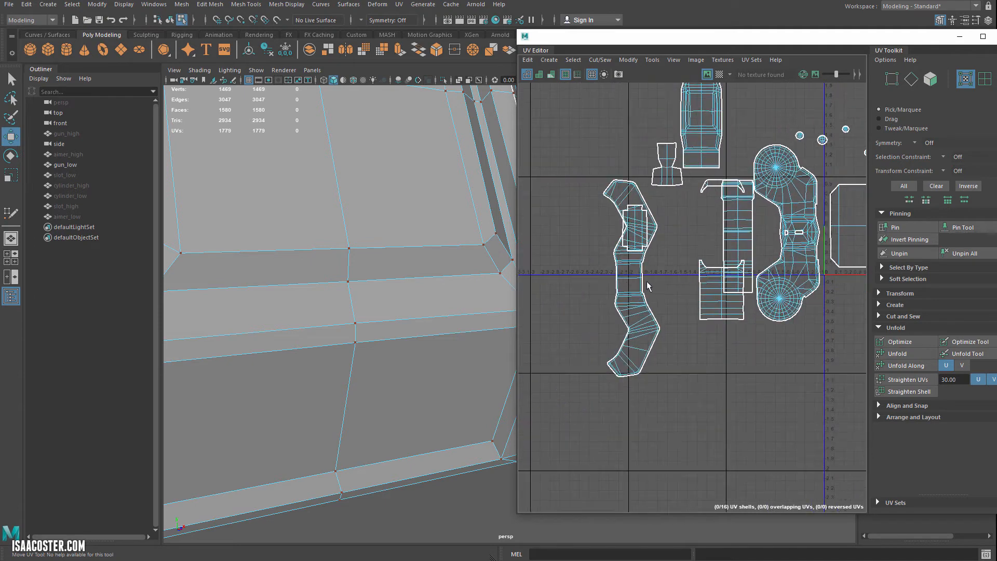
- Select the border edges along the shell's central section, between its two disc ends, on the side facing the chamfered rectangular shell
middle_click_drag(645, 287, 592, 348, "alt")
scroll(719, 328, "up", 5)
middle_click_drag(759, 305, 607, 357, "alt")
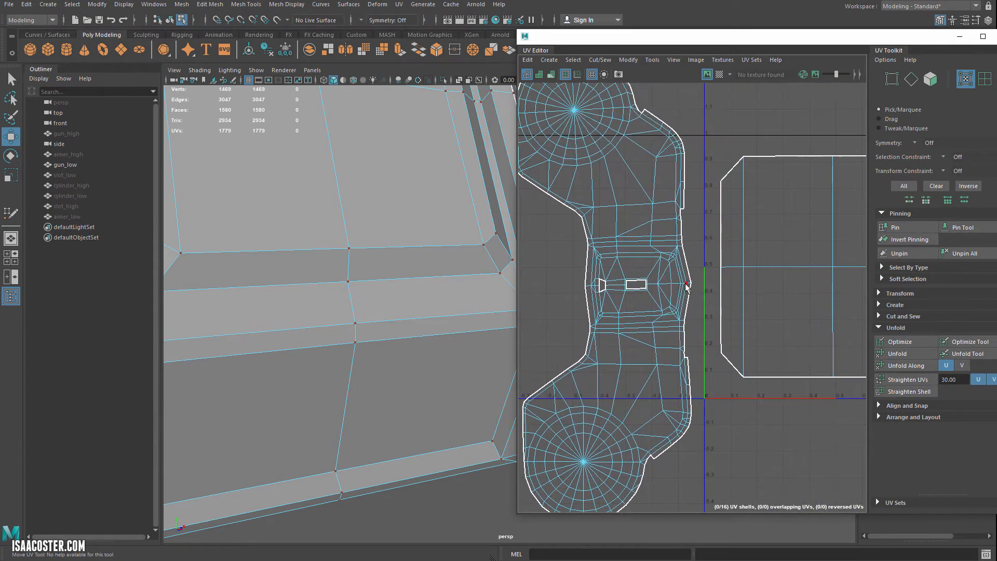
scroll(693, 219, "up", 2)
right_click_drag(693, 219, 693, 174)
scroll(693, 174, "up", 3)
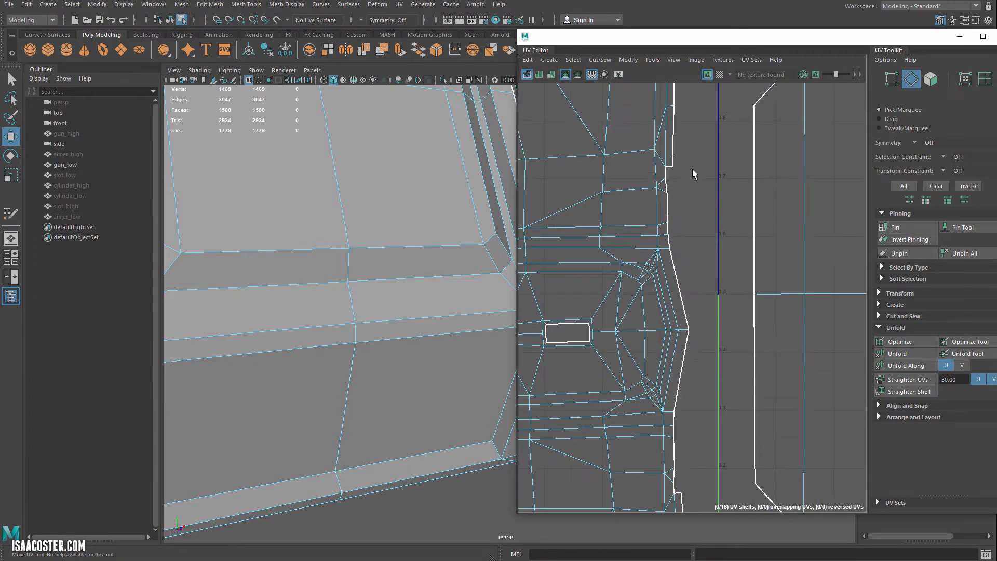
left_click(665, 171)
left_click(668, 184, "shift")
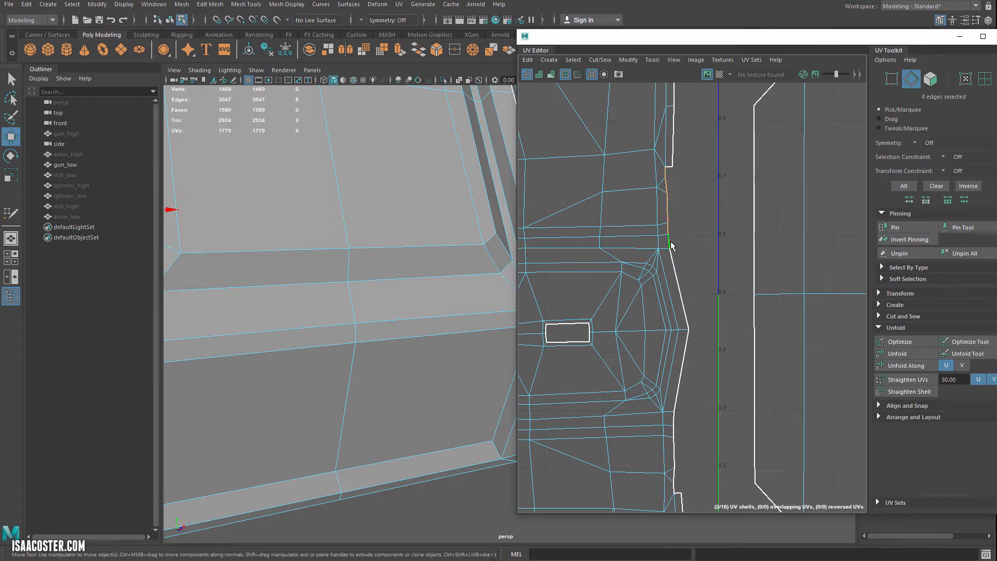
left_click(678, 427, "shift")
left_click(684, 449, "shift")
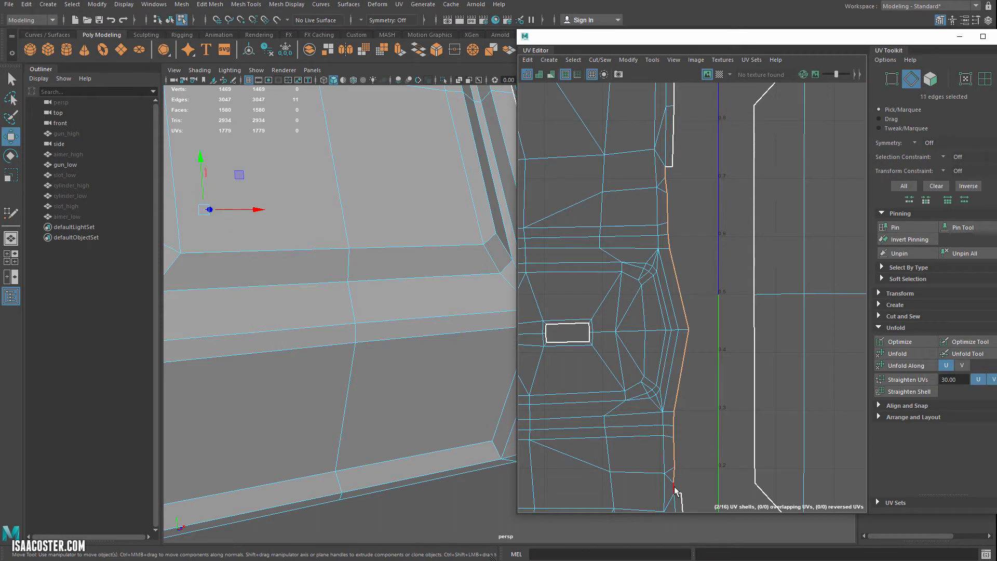
middle_click_drag(708, 372, 721, 361, "alt")
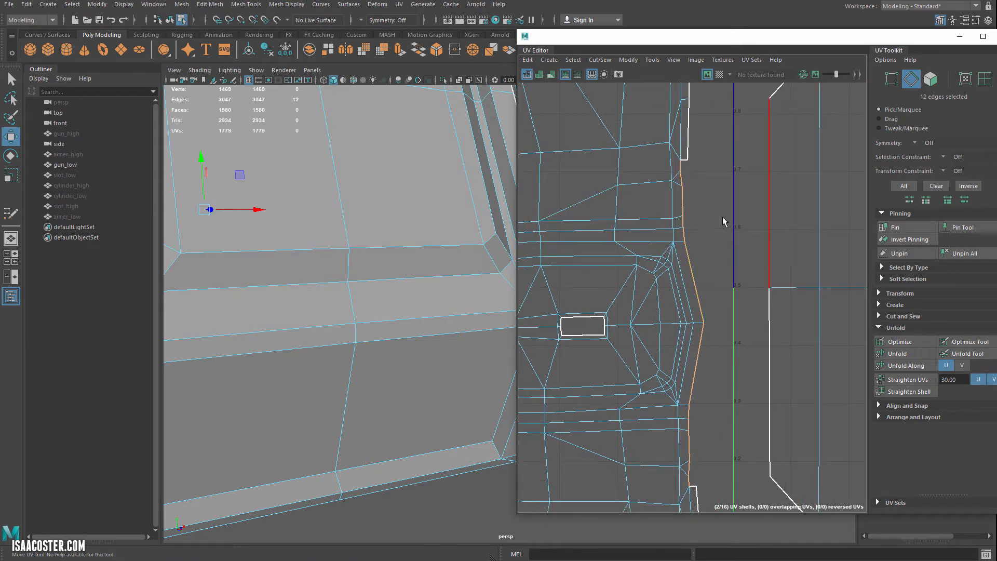
- Convert the edge selection to UVs and deselect the matching UVs on the thin curved shell
left_click(574, 60)
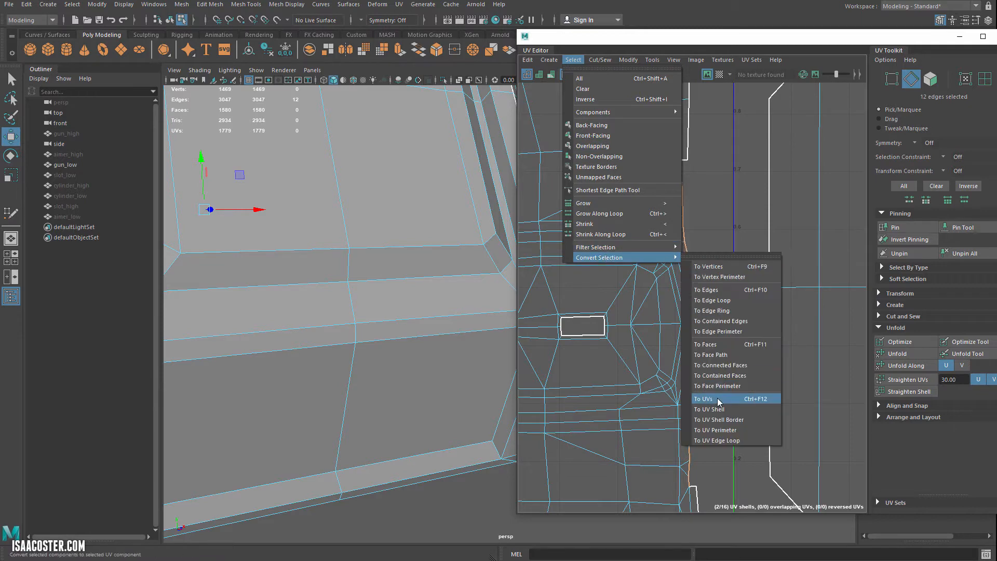
left_click(718, 398)
scroll(714, 388, "down", 6)
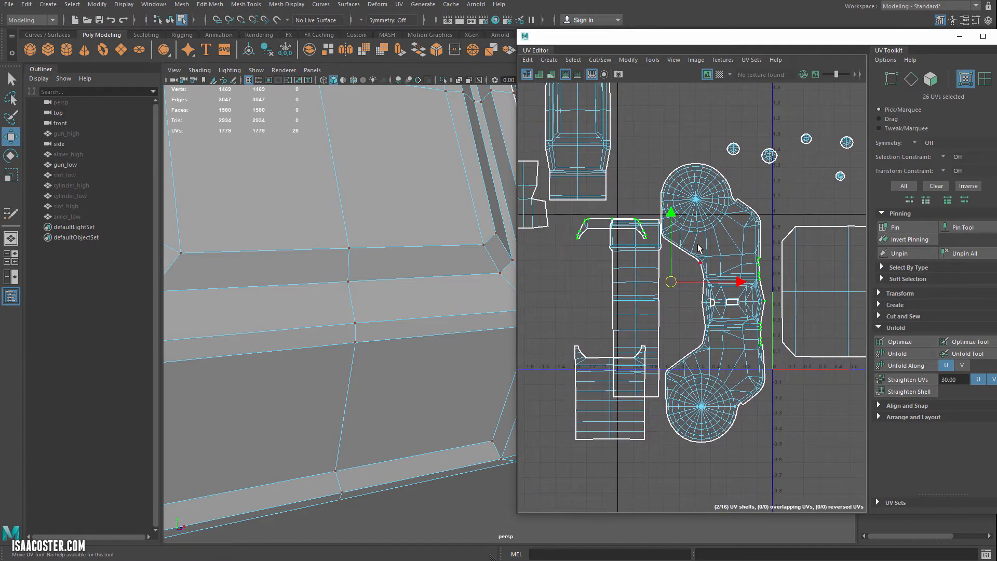
left_click_drag(559, 266, 558, 266, "ctrl")
middle_click_drag(588, 293, 739, 289, "alt")
scroll(739, 289, "down", 4)
middle_click_drag(847, 273, 658, 270, "alt")
- Scale the selected border UVs flat along U into a straight vertical line and pin them
scroll(658, 270, "up", 8)
key("r")
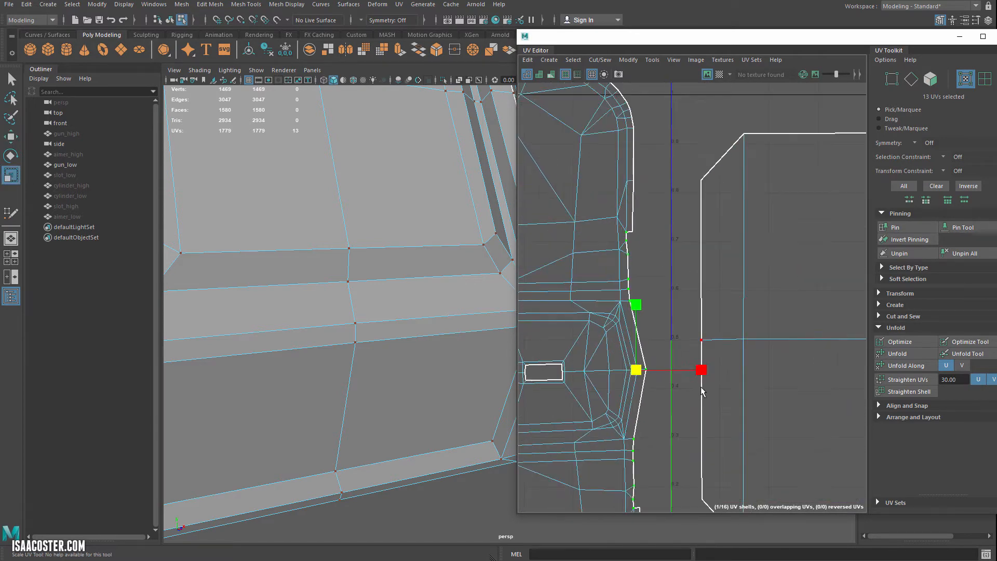
left_click_drag(700, 373, 635, 375)
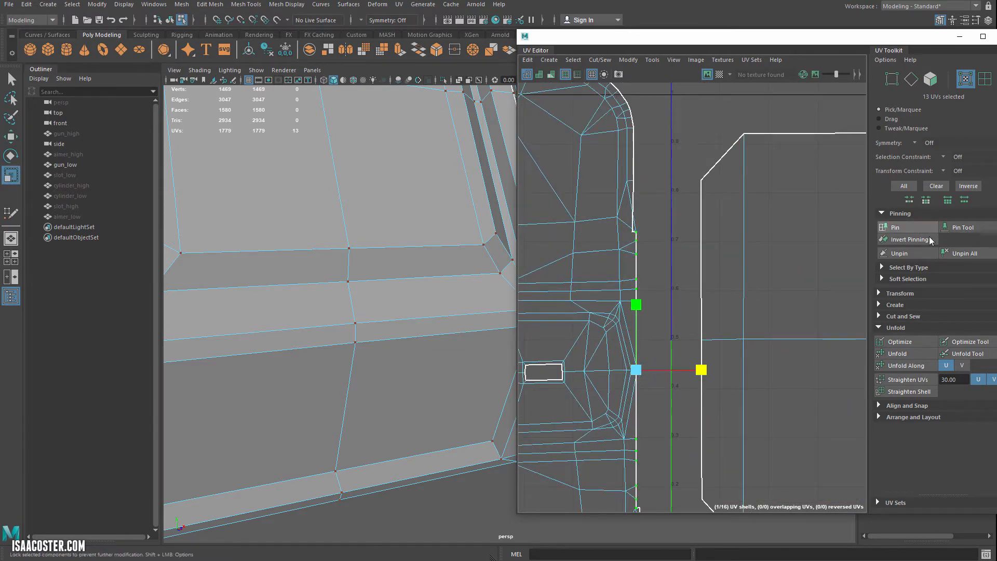
left_click(902, 230)
- Select all faces of the two-disc shell, unfold it around the pinned border, and clear the selection
key("F11")
double_click(590, 234)
key("f")
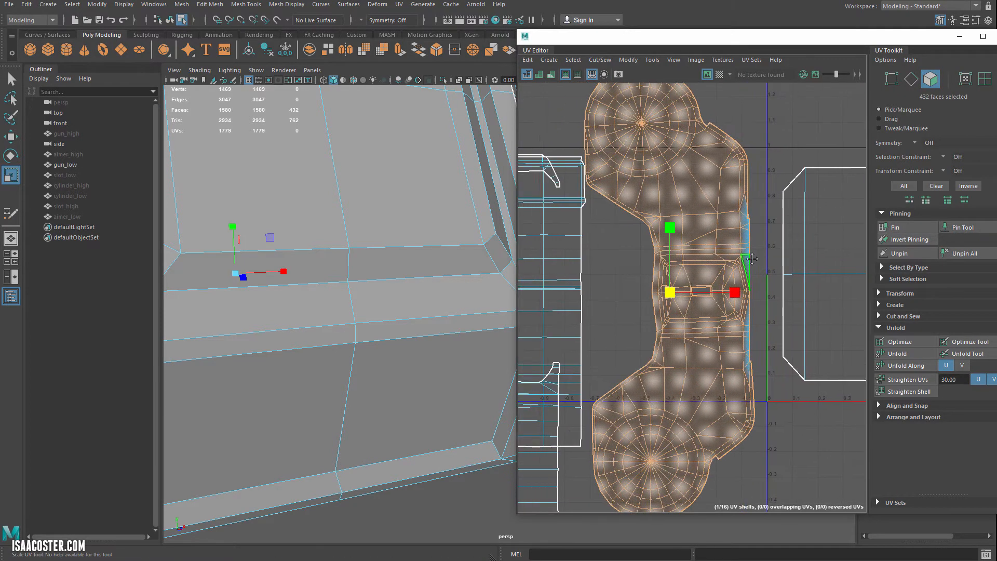
left_click(902, 354)
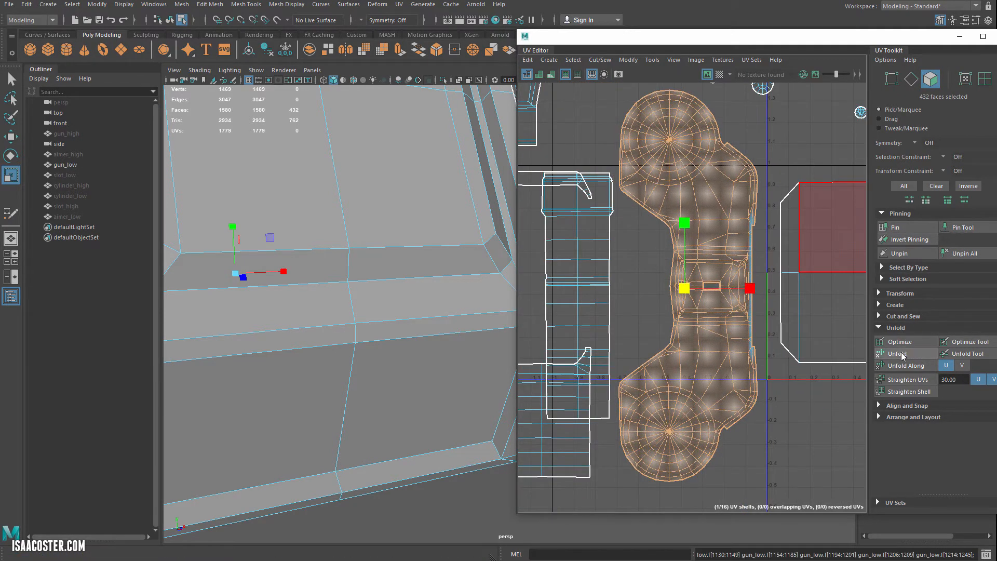
left_click(902, 354)
left_click(902, 354)
left_click(765, 303)
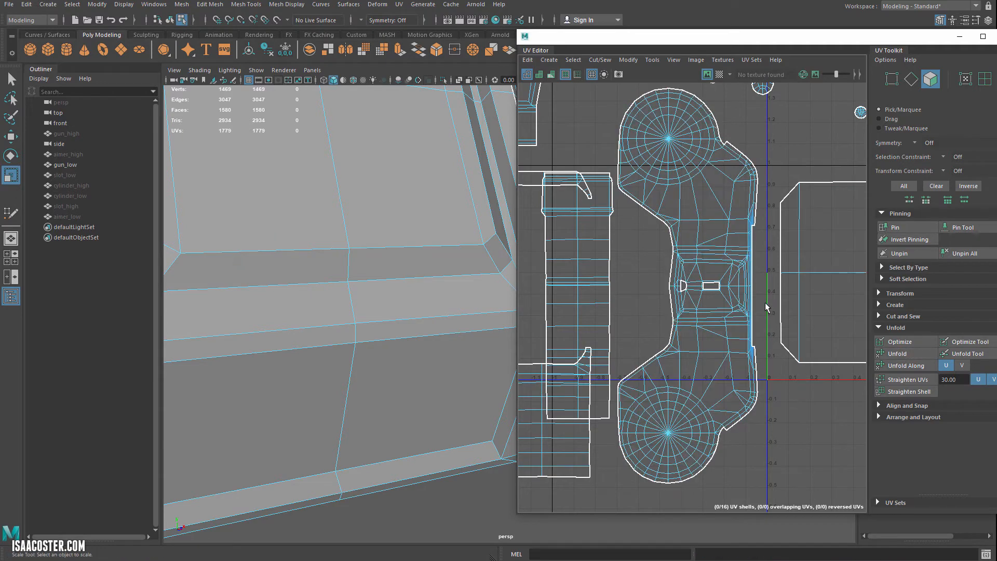
- Select the border edges on the opposite side of the two-disc shell's central section
scroll(740, 264, "up", 5)
left_click(661, 272)
middle_click_drag(669, 273, 781, 297, "alt")
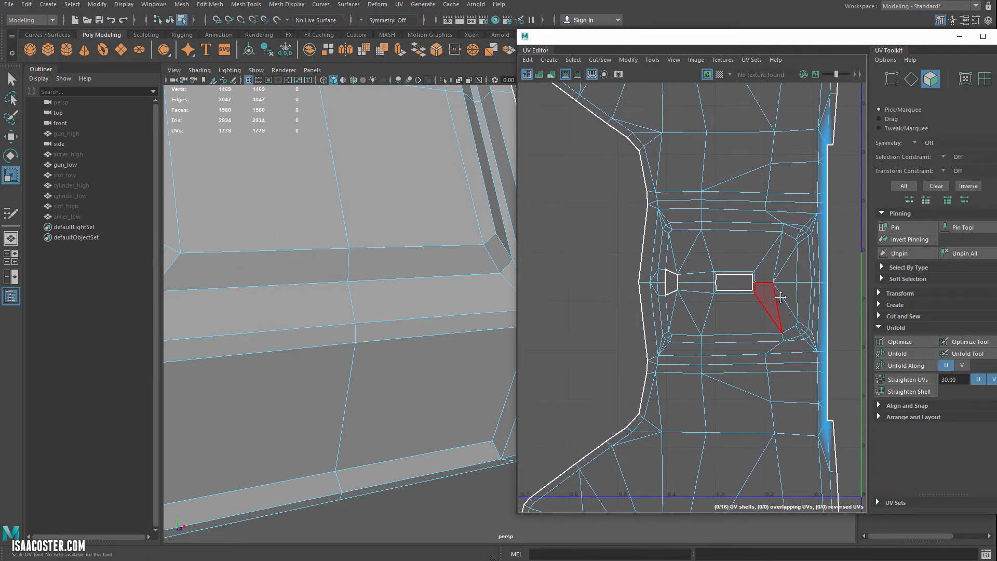
right_click_drag(599, 236, 609, 209)
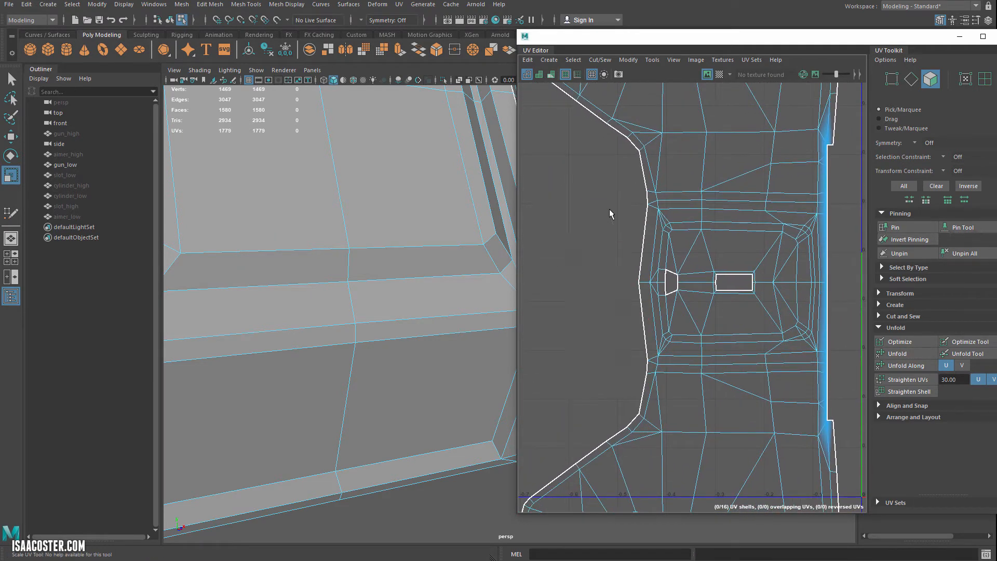
left_click(643, 243)
left_click(642, 311, "shift")
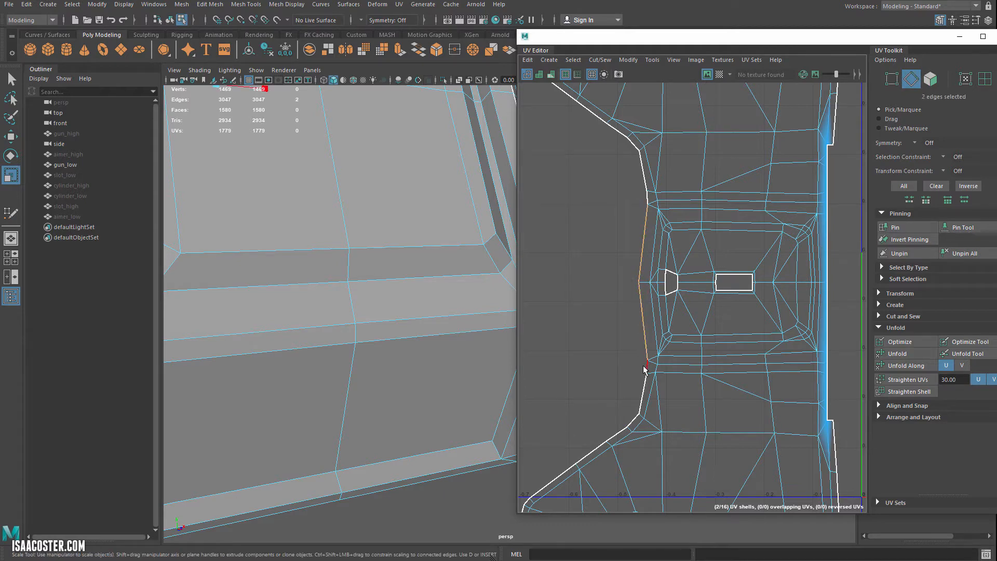
left_click(643, 366, "shift")
left_click(647, 199, "shift")
- Compare the selection with the model and remove the extra edge above the section, keeping four border edges
scroll(445, 205, "down", 5)
left_click_drag(444, 205, 478, 260, "alt")
mouse_move(270, 223)
left_mouse_down("alt")
mouse_move(363, 245)
mouse_move(281, 231)
left_mouse_up("alt")
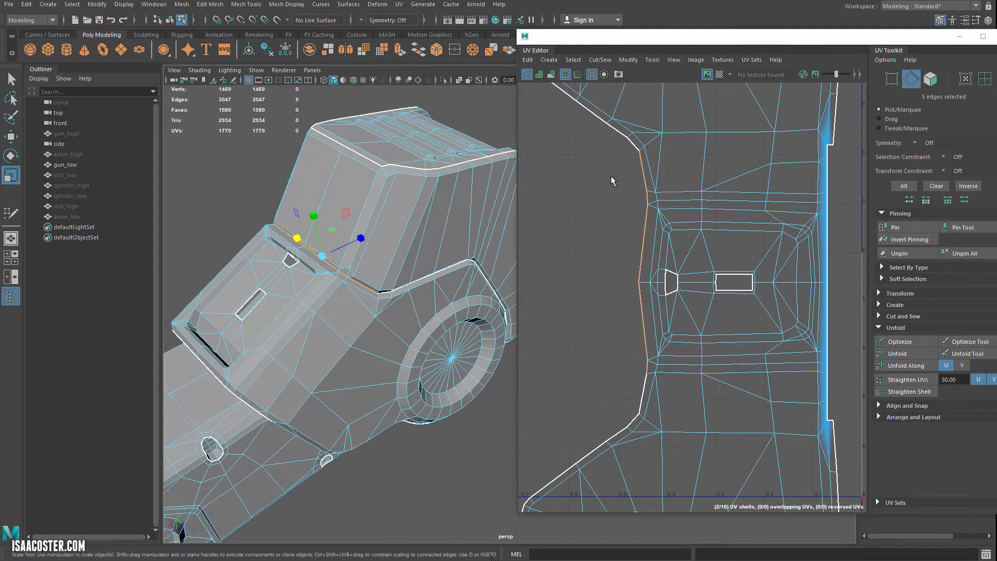
left_click_drag(602, 128, 674, 173, "shift")
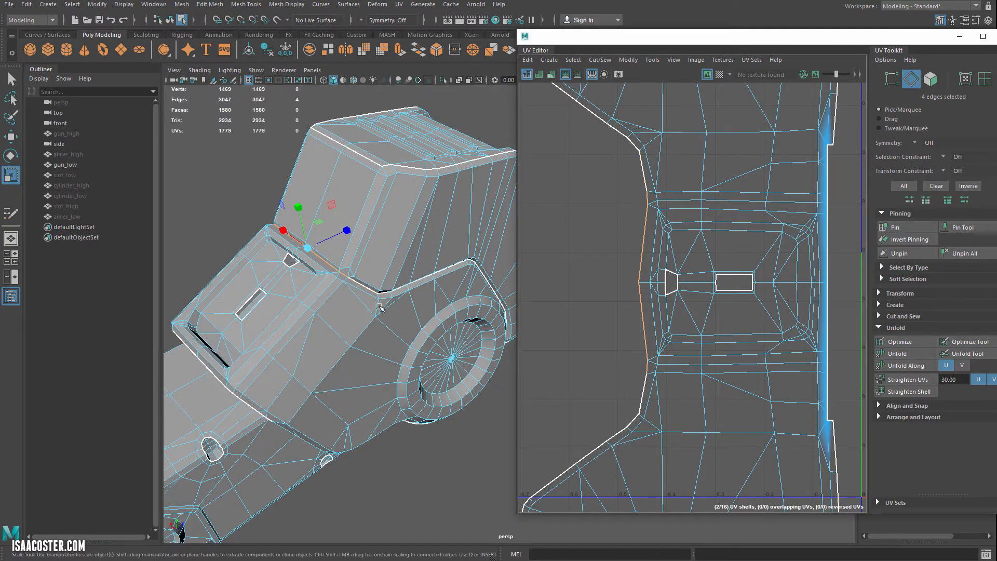
left_click(364, 285, "ctrl")
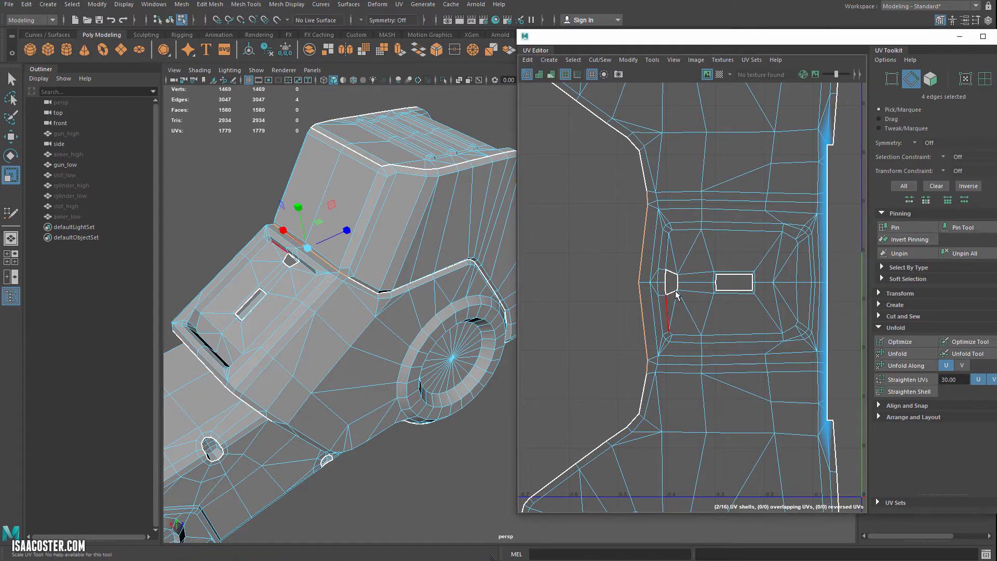
- Convert the four border edges to UVs and deselect the matching UVs on the long curved shell
left_click(549, 60)
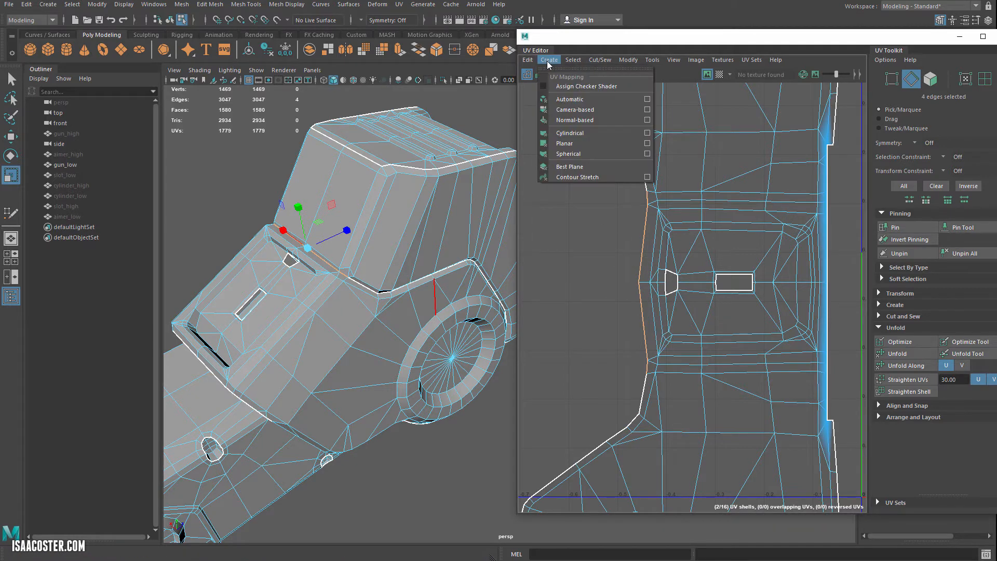
mouse_move(624, 257)
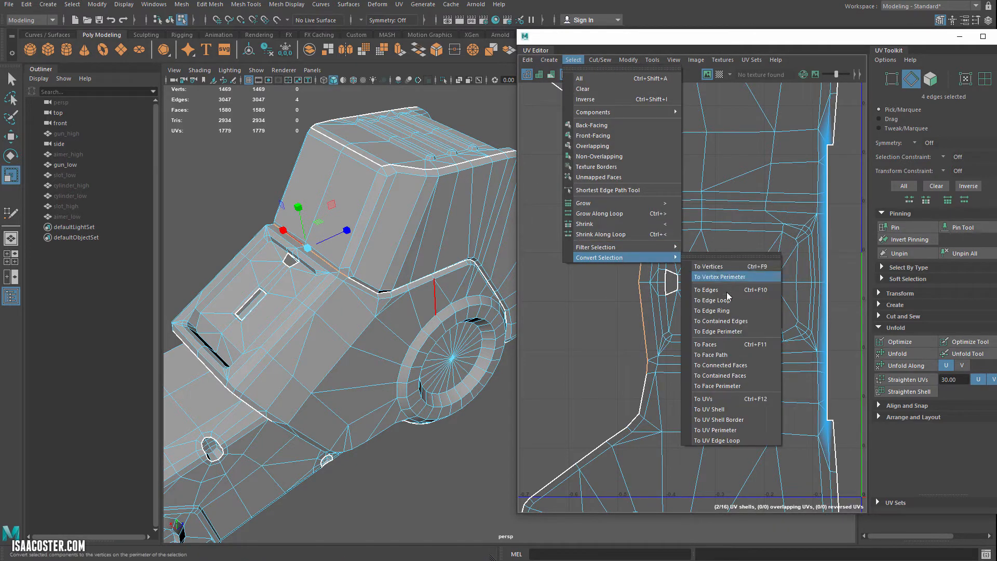
left_click(719, 409)
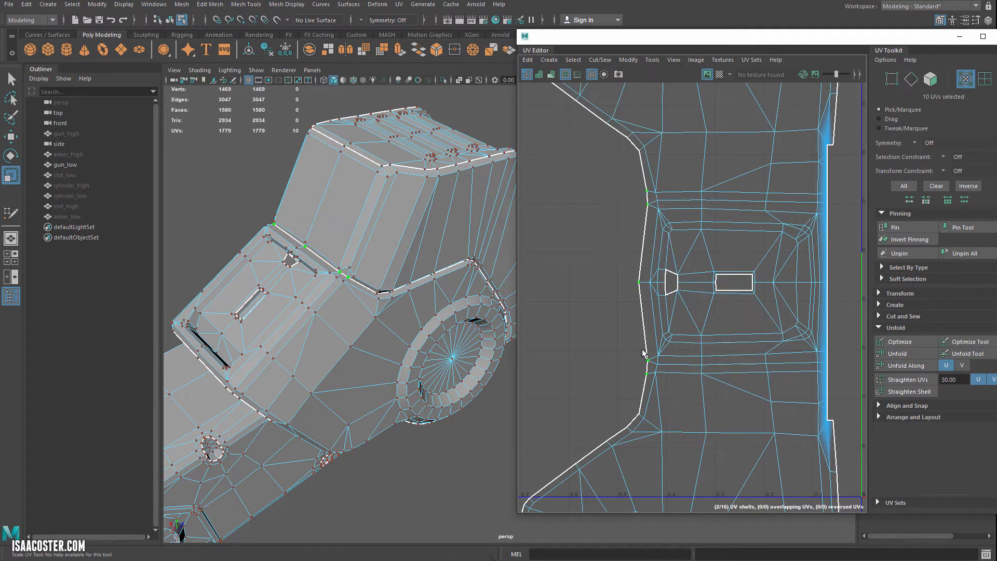
scroll(711, 335, "down", 5)
middle_click_drag(710, 331, 895, 271, "alt")
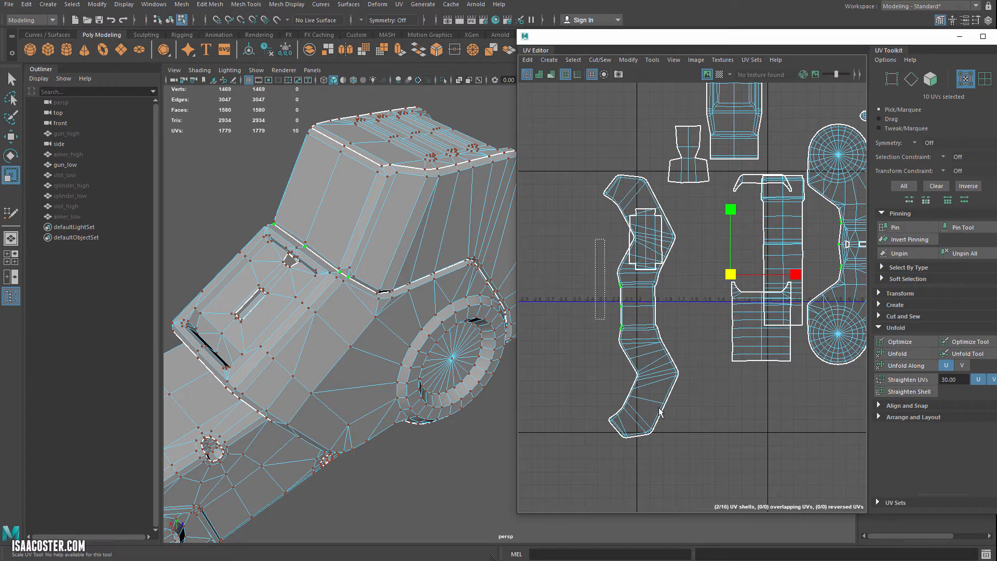
left_click_drag(659, 412, 663, 415, "ctrl")
- Scale the remaining five border UVs flat along U and pin them
middle_click_drag(852, 262, 707, 284, "alt")
scroll(732, 294, "up", 6)
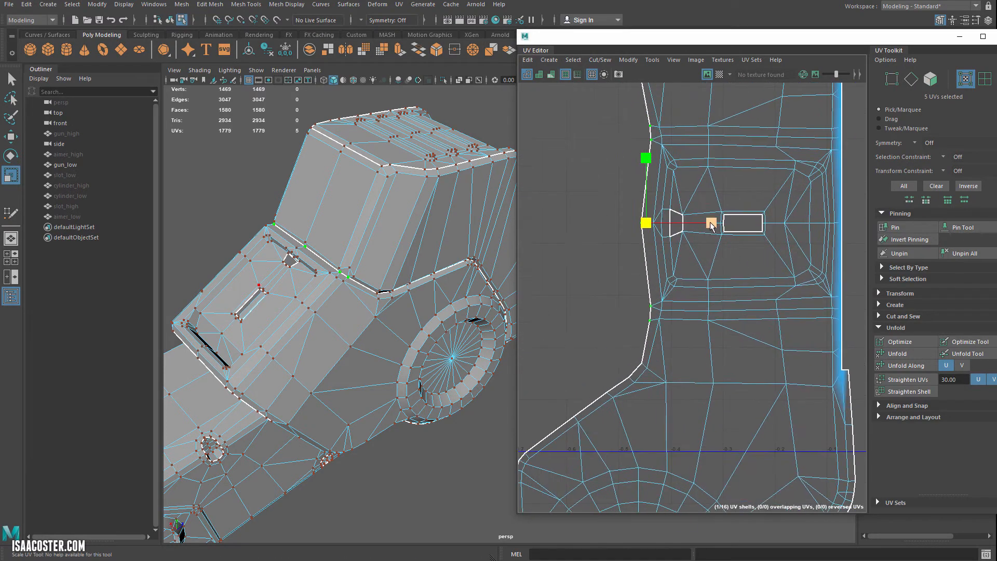
left_click_drag(712, 224, 644, 227)
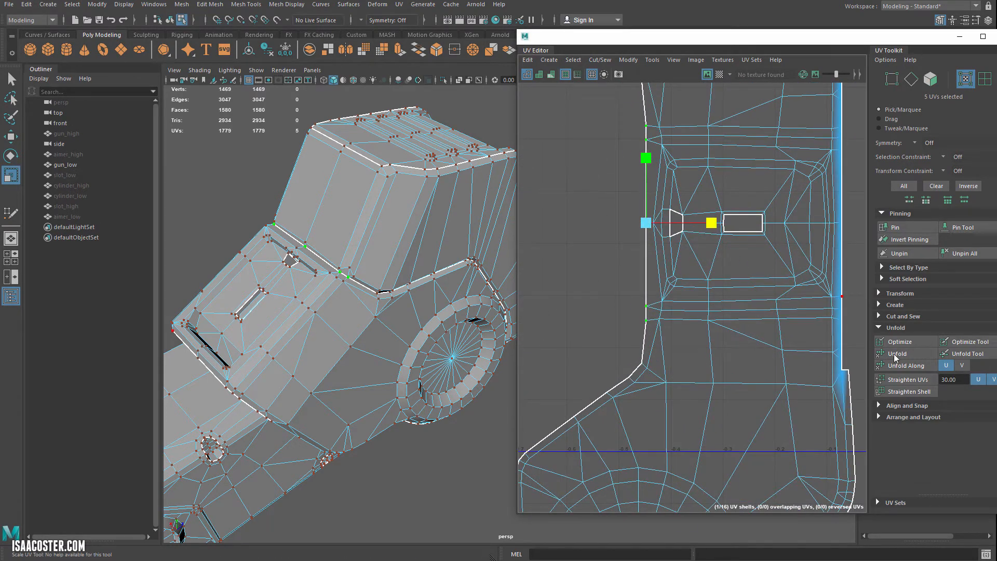
left_click(896, 228)
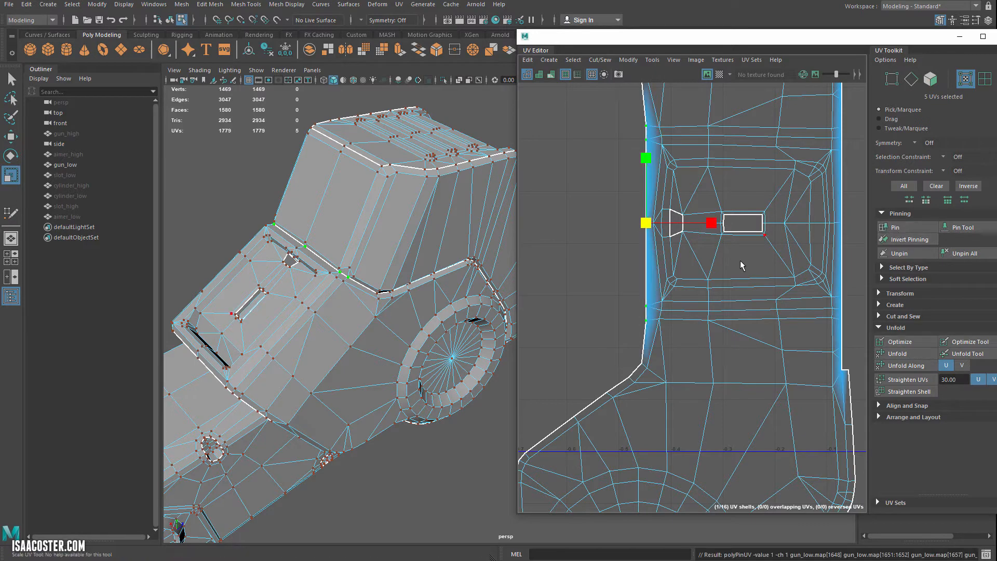
- Unfold the whole two-disc shell again with both straightened borders pinned, and clear the selection
right_click_drag(742, 264, 743, 292)
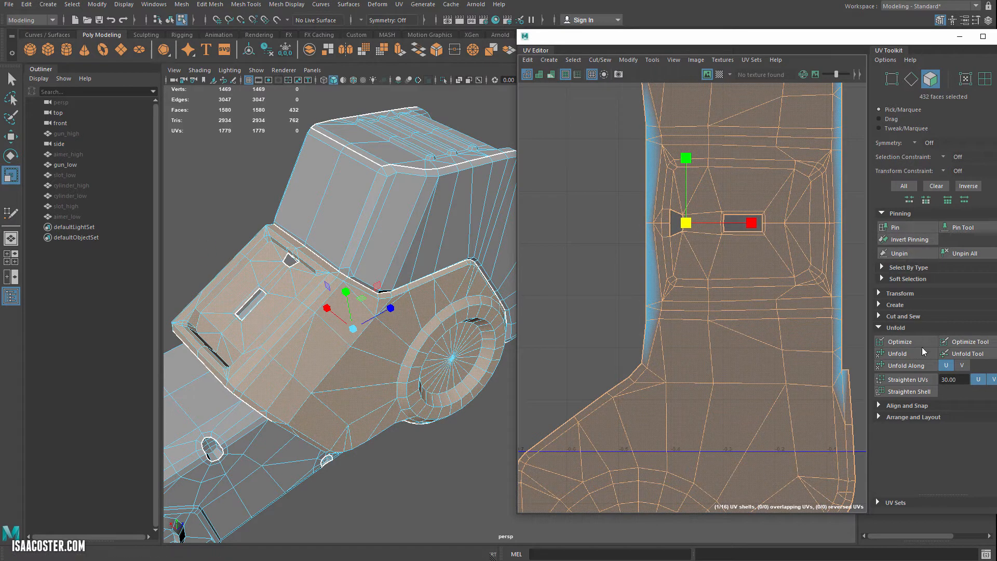
left_click(912, 357)
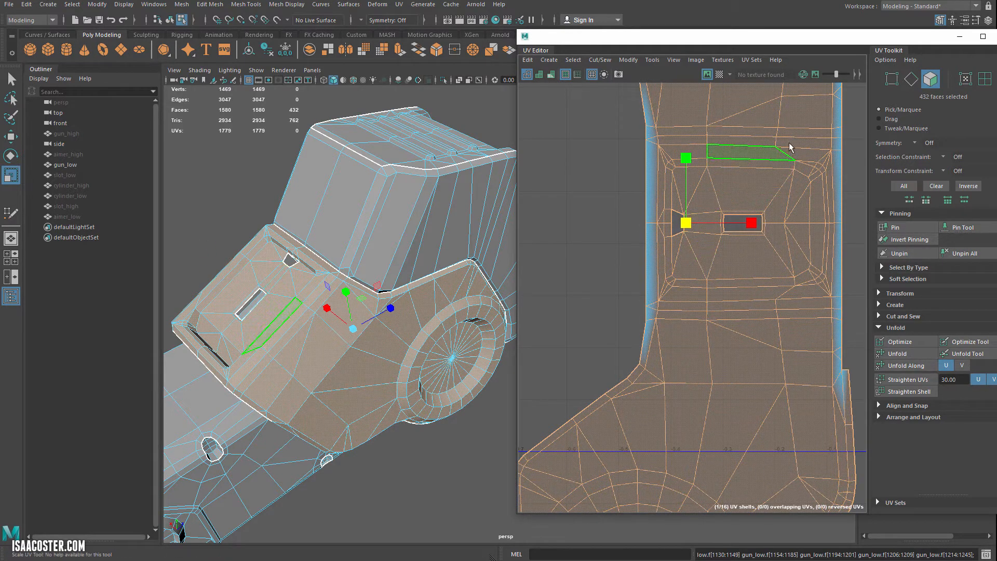
left_click(588, 252)
- Select the three lengthwise edges along one side bevel of the model's recessed panel section
middle_click_drag(595, 257, 567, 268, "alt")
right_click_drag(570, 234, 569, 202)
left_click_drag(390, 304, 437, 294, "alt")
left_click(427, 289)
left_click(413, 319, "shift")
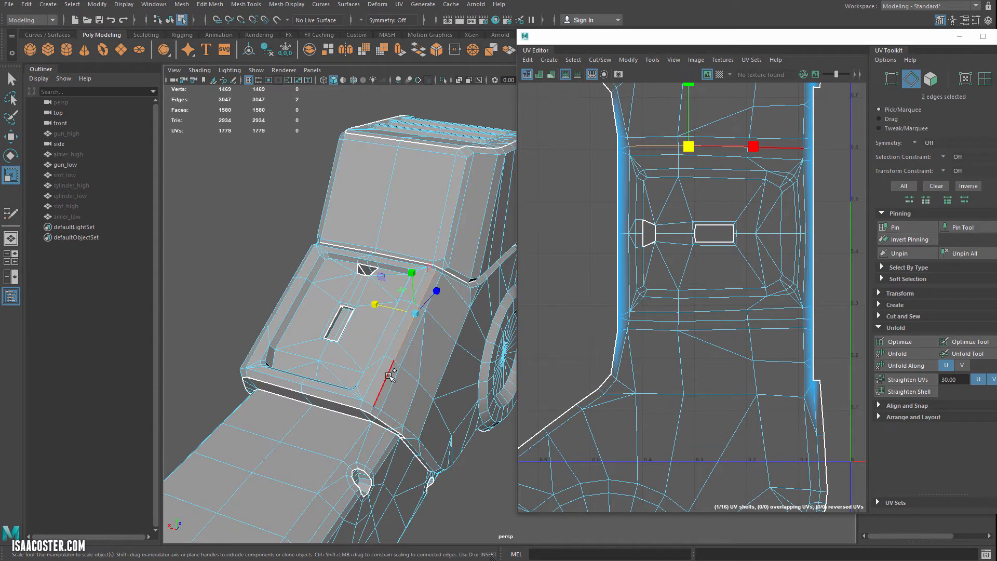
left_click(386, 379, "shift")
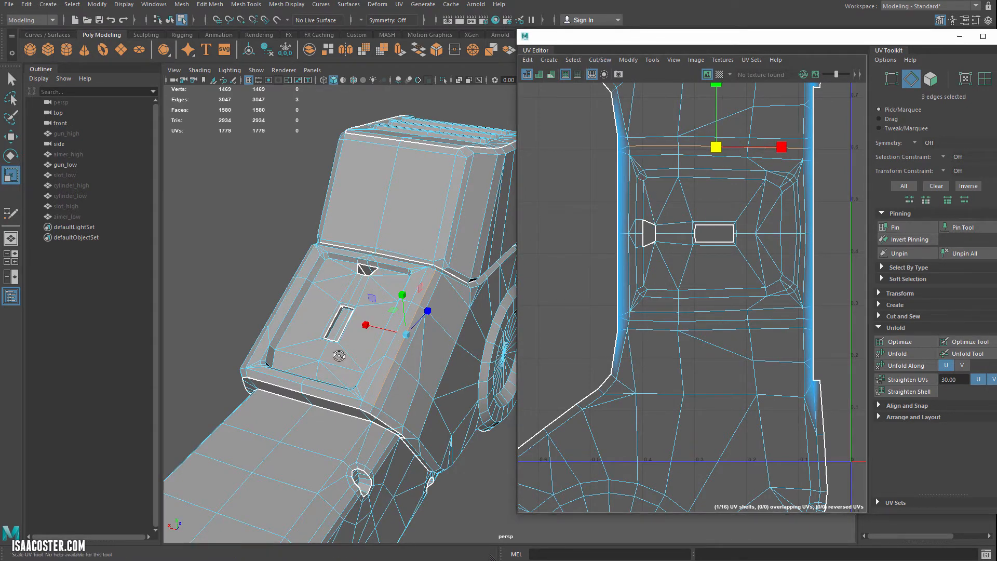
mouse_move(339, 356)
left_mouse_down("alt")
mouse_move(322, 355)
mouse_move(345, 347)
left_mouse_up("alt")
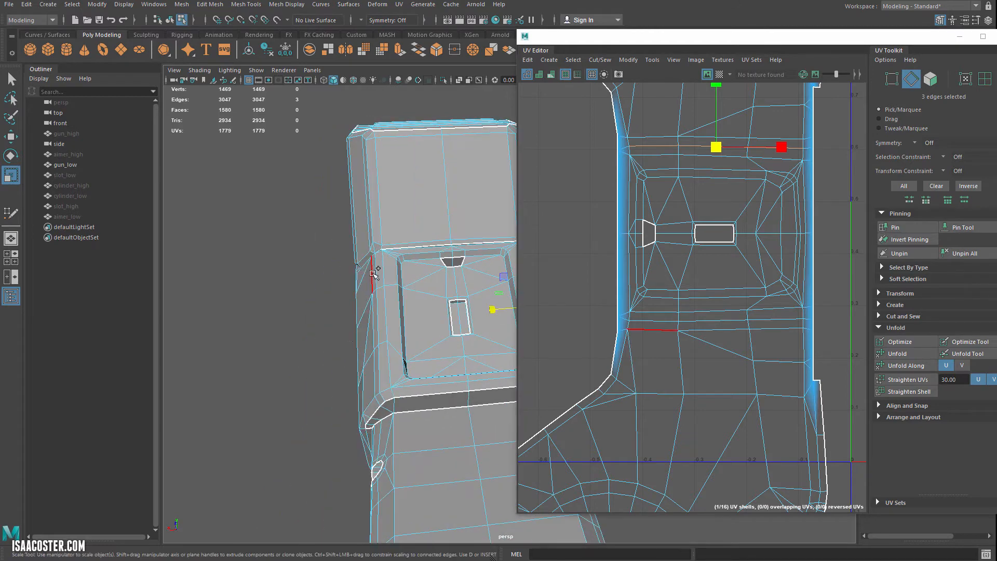
left_click(375, 312, "shift")
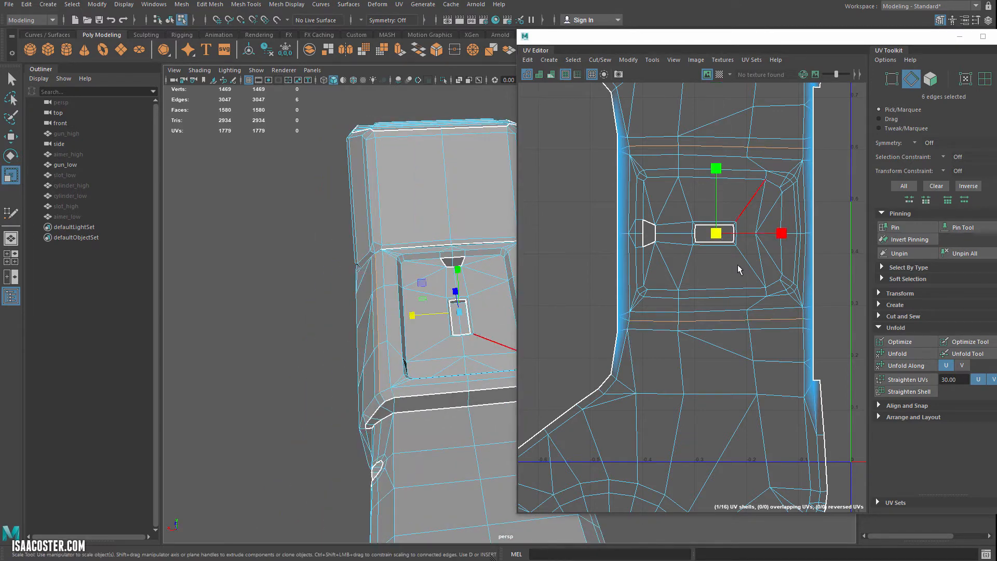
key("ctrl+z")
key("ctrl+z")
key("ctrl+z")
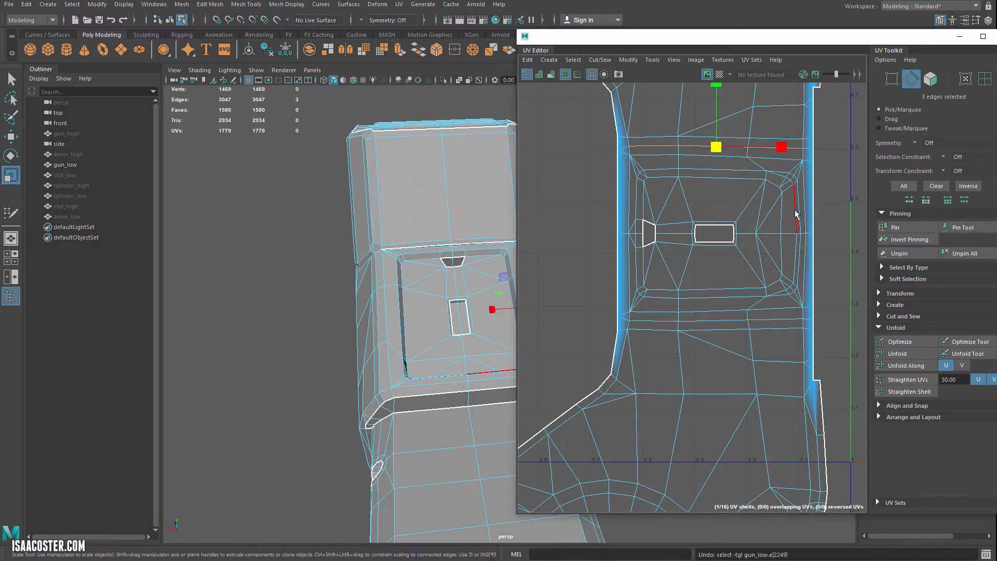
- Flatten the bevel edge line on each side of the recessed panel section along V and pin both lines
middle_click_drag(716, 164, 707, 189, "alt")
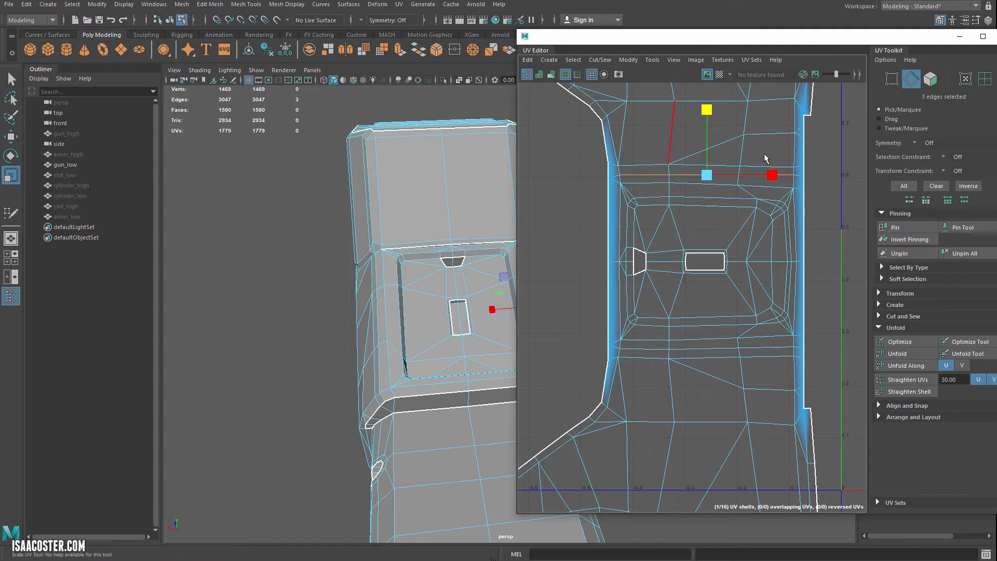
left_click(895, 227)
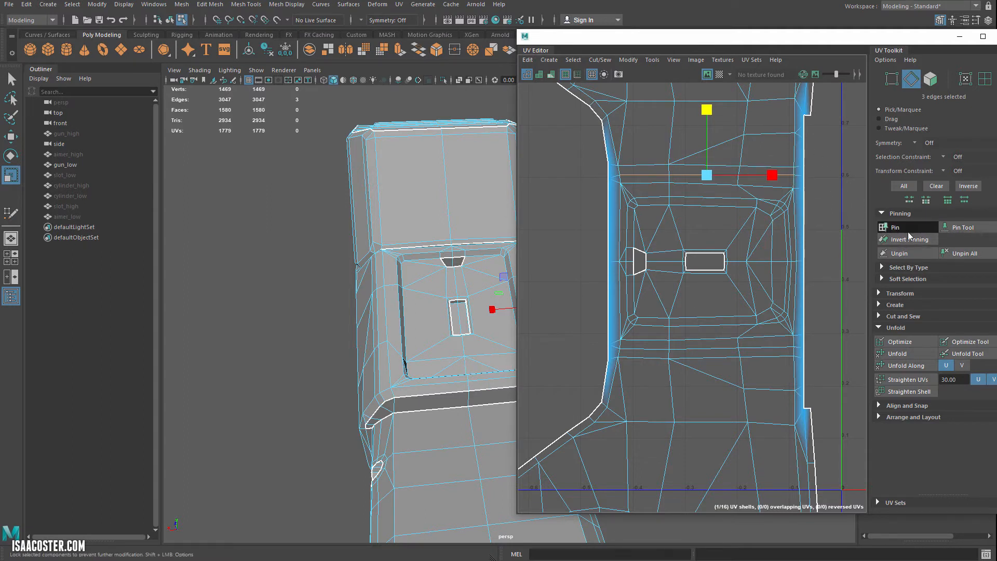
left_click(653, 349)
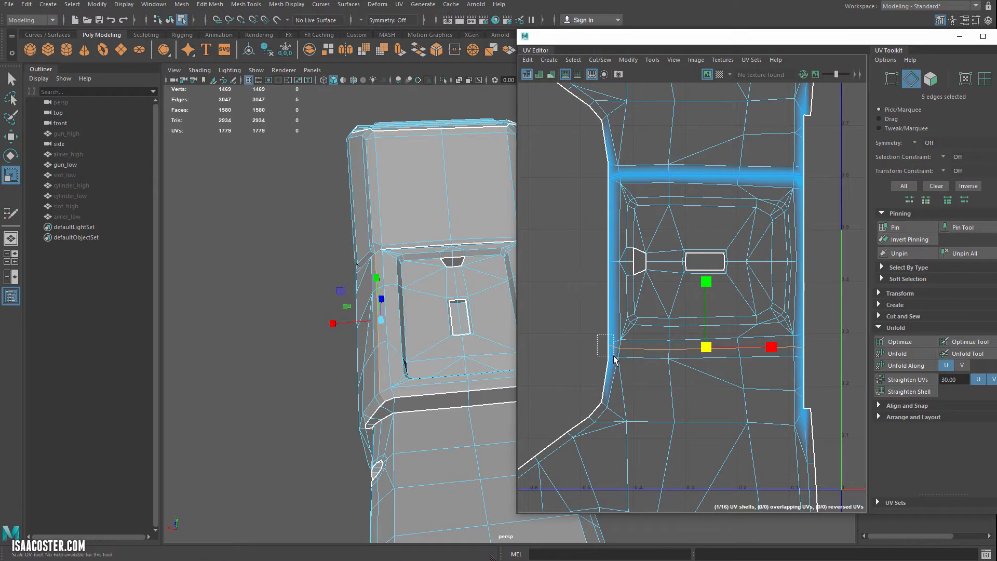
left_click_drag(614, 357, 614, 358, "ctrl")
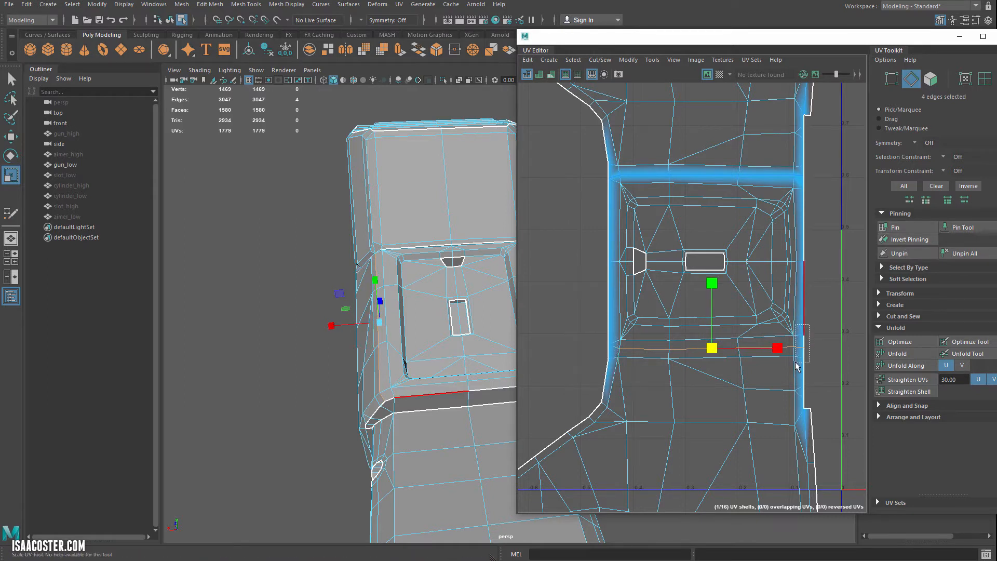
left_click_drag(798, 366, 797, 366, "ctrl")
left_click(743, 299, "shift")
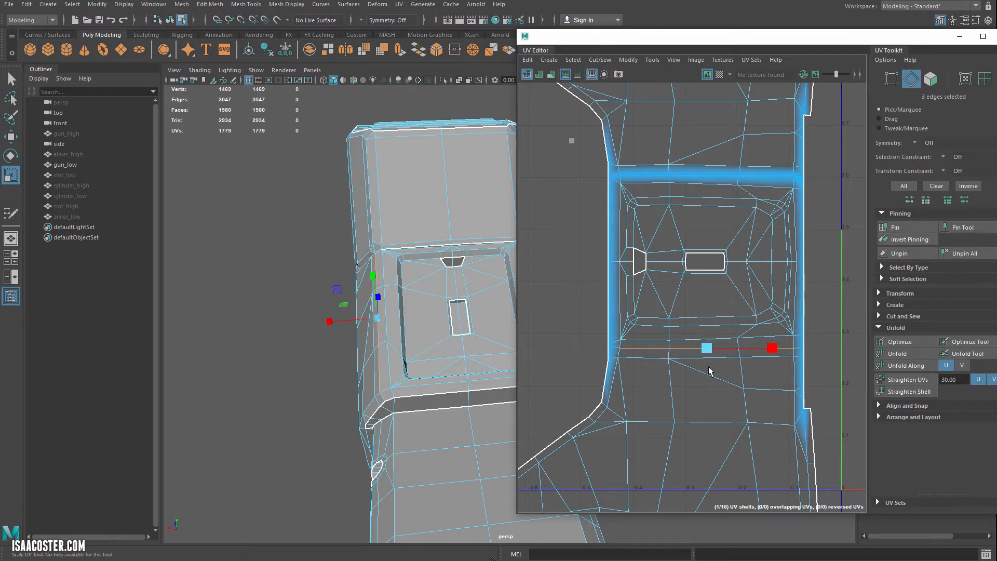
left_click(895, 227)
- Unfold the whole two-disc shell with both bevel lines pinned and clear the selection
right_click_drag(738, 267, 738, 295)
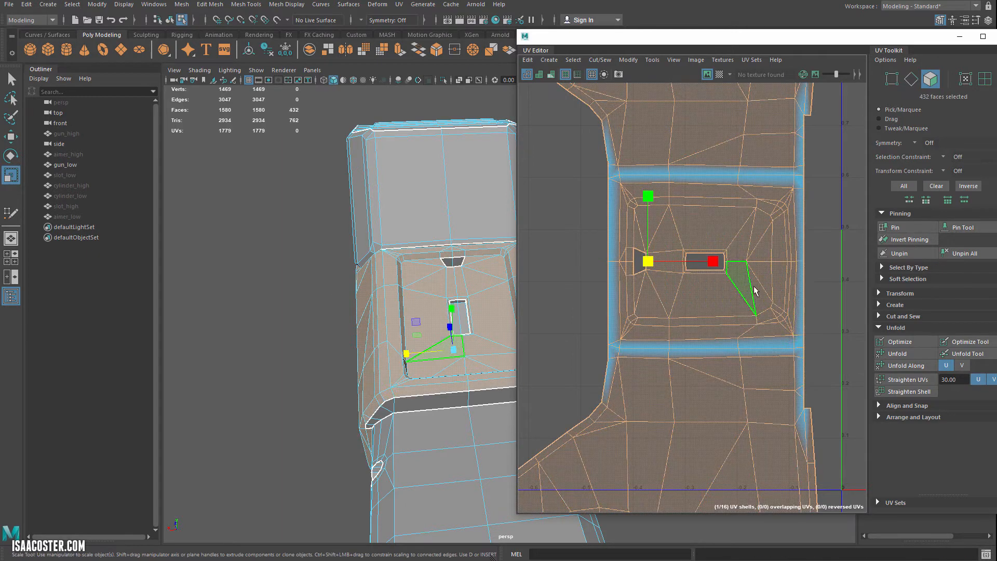
left_click(903, 356)
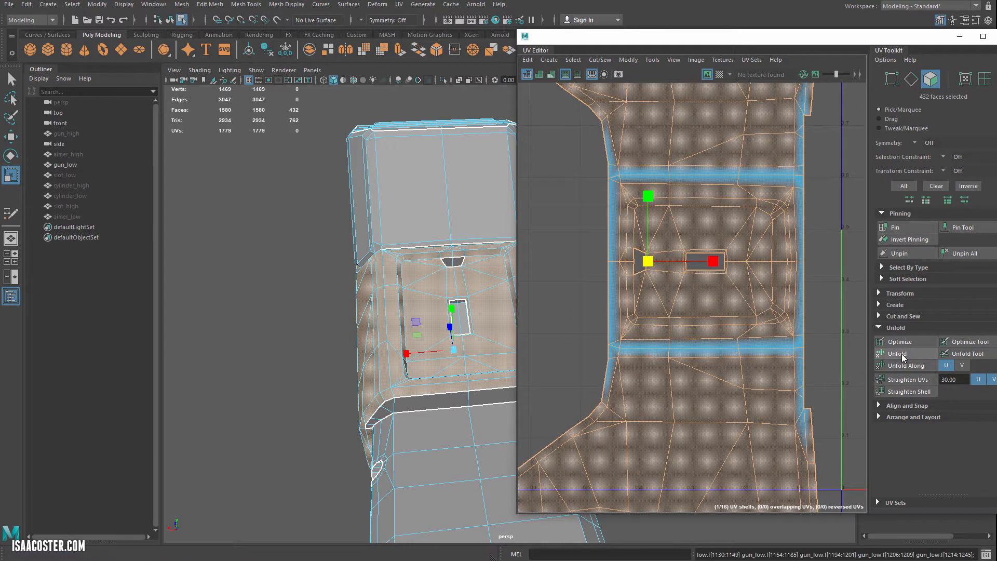
left_click(811, 260)
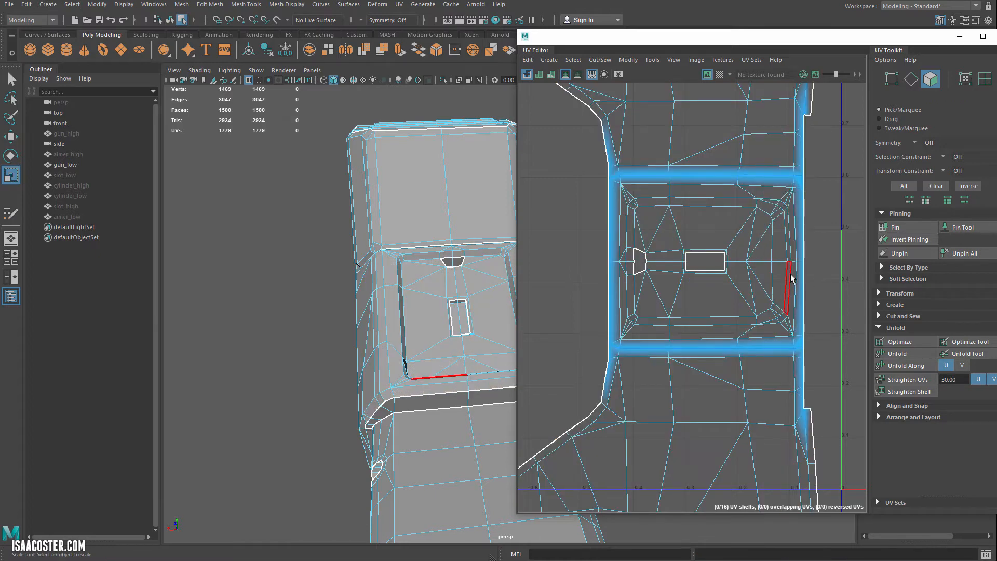
- Check where the narrow face at the end of the recessed panel lies on the model, and deselect it
left_click(780, 240)
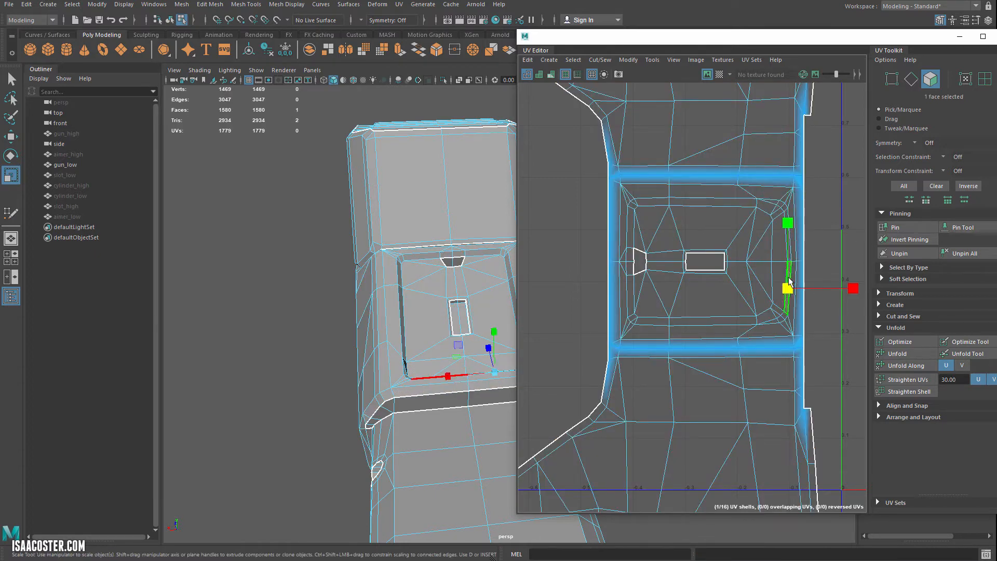
left_click_drag(363, 291, 361, 318, "alt")
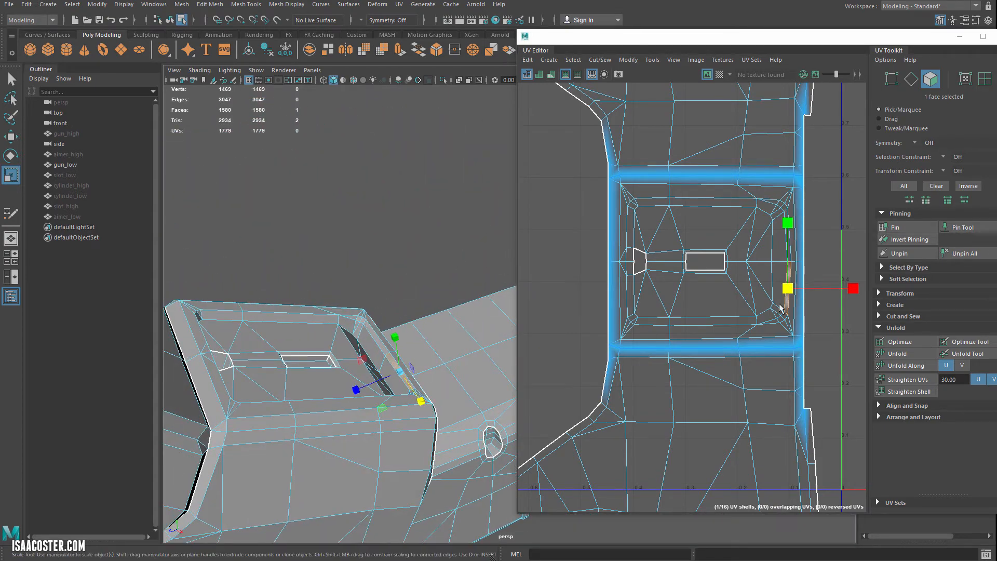
left_click(799, 267)
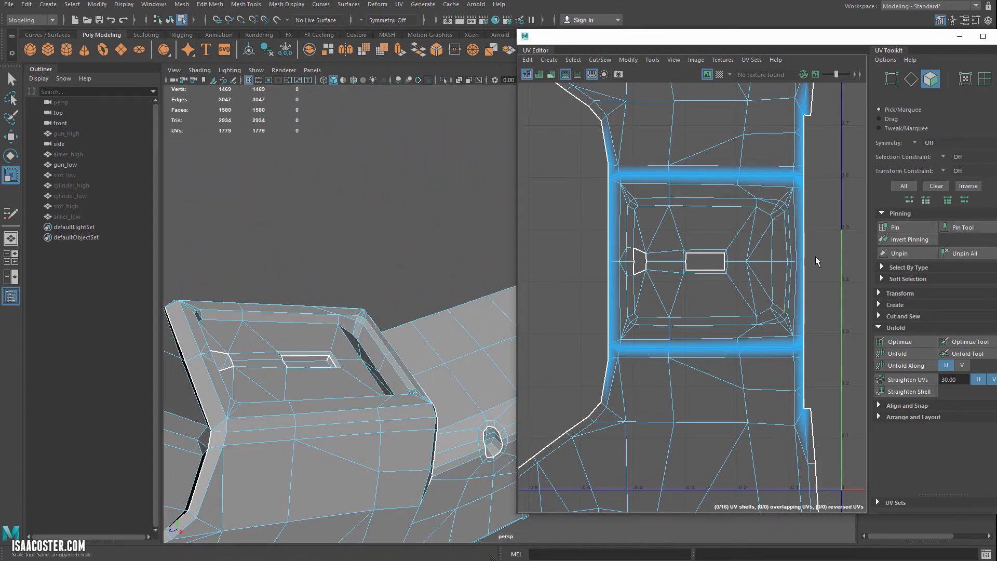
- Unpin all the pinned UVs on the two-disc shell
scroll(595, 284, "down", 8)
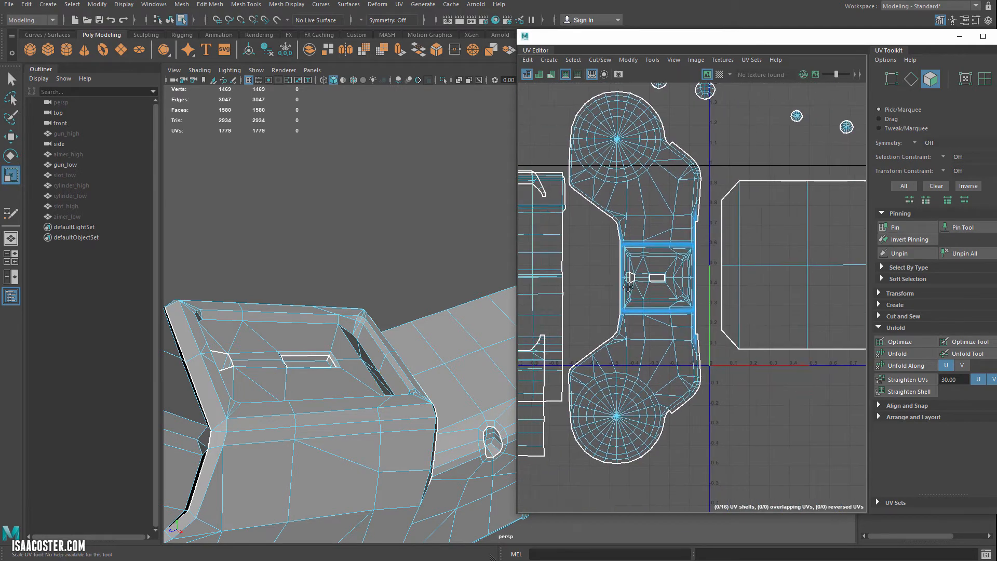
middle_click_drag(629, 286, 661, 278, "alt")
scroll(712, 331, "down", 3)
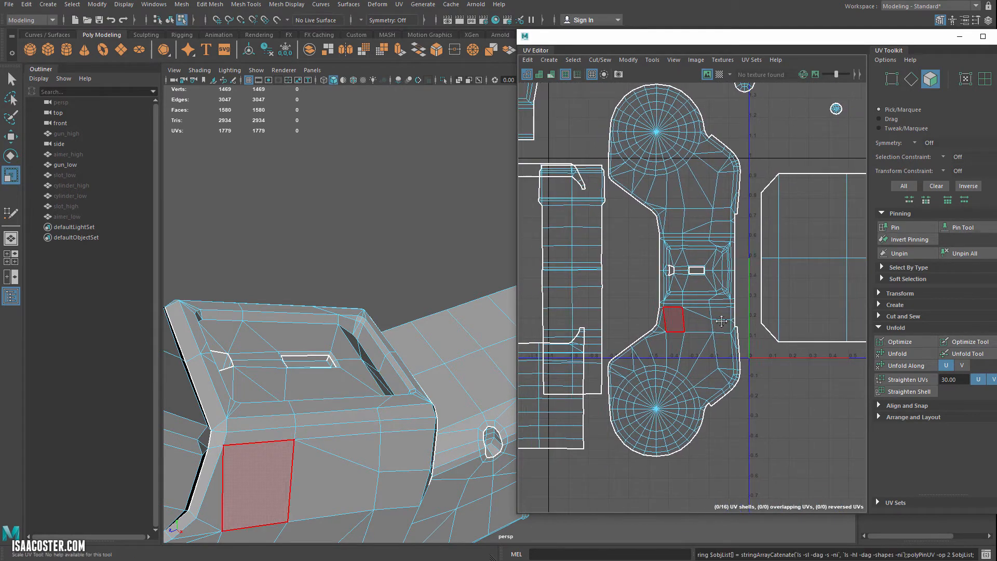
middle_click_drag(713, 331, 779, 380, "alt")
scroll(705, 388, "down", 2)
- Unhide the aimer_low mesh so it shows together with the gun body
left_click_drag(289, 339, 197, 270, "alt")
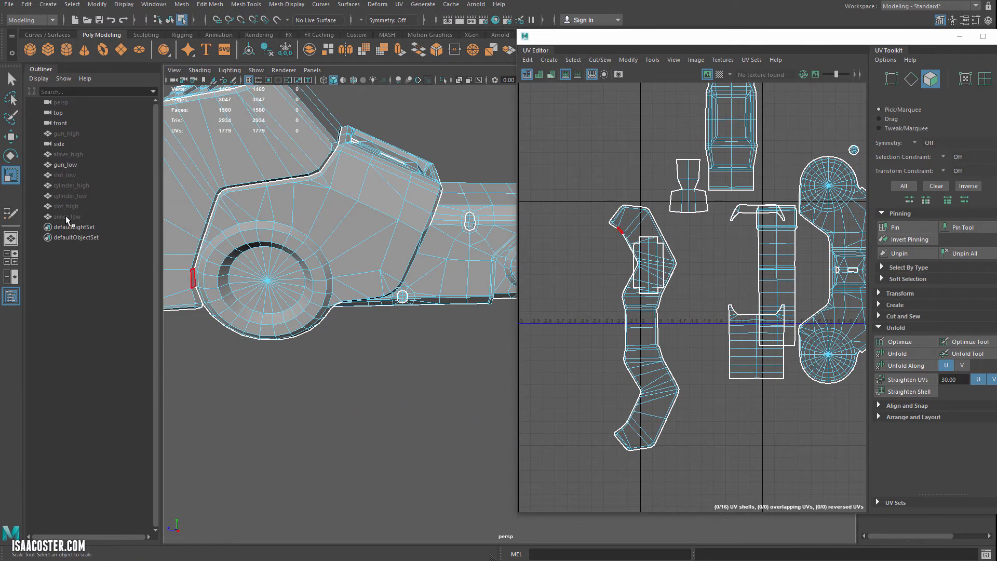
left_click(198, 268)
left_click_drag(237, 327, 296, 382, "alt")
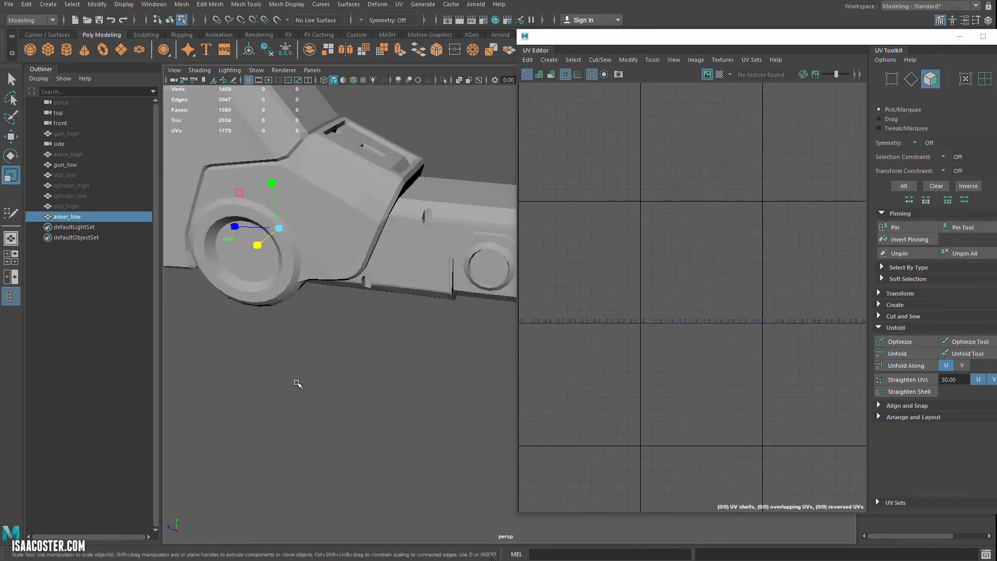
right_click_drag(296, 383, 322, 389, "alt")
left_click_drag(322, 389, 292, 322, "alt")
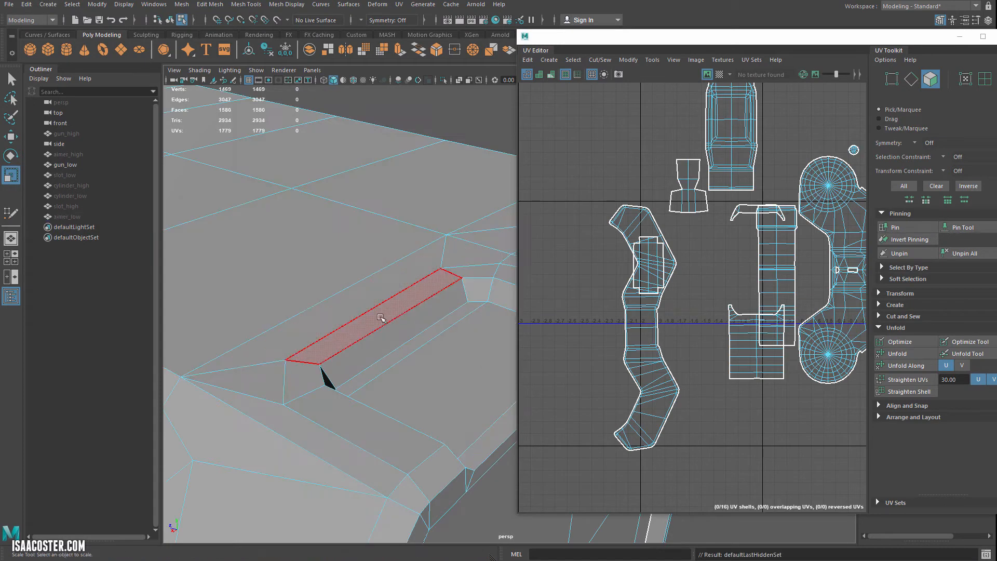
left_click(314, 330)
- Hide gun_low, then select aimer_low and frame it on its own
left_click(333, 330)
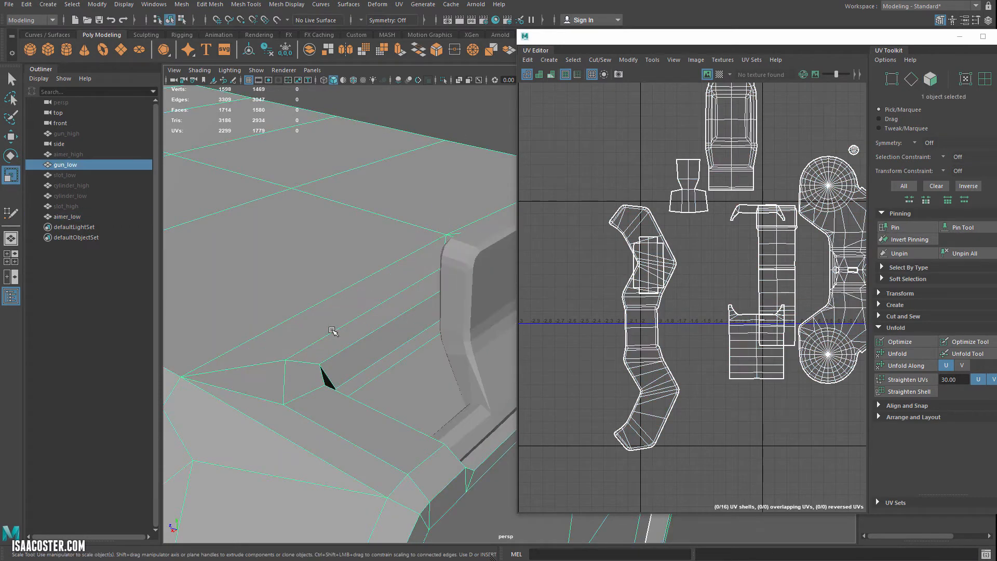
scroll(333, 330, "down", 10)
left_click(382, 330)
left_click(450, 332)
key("f")
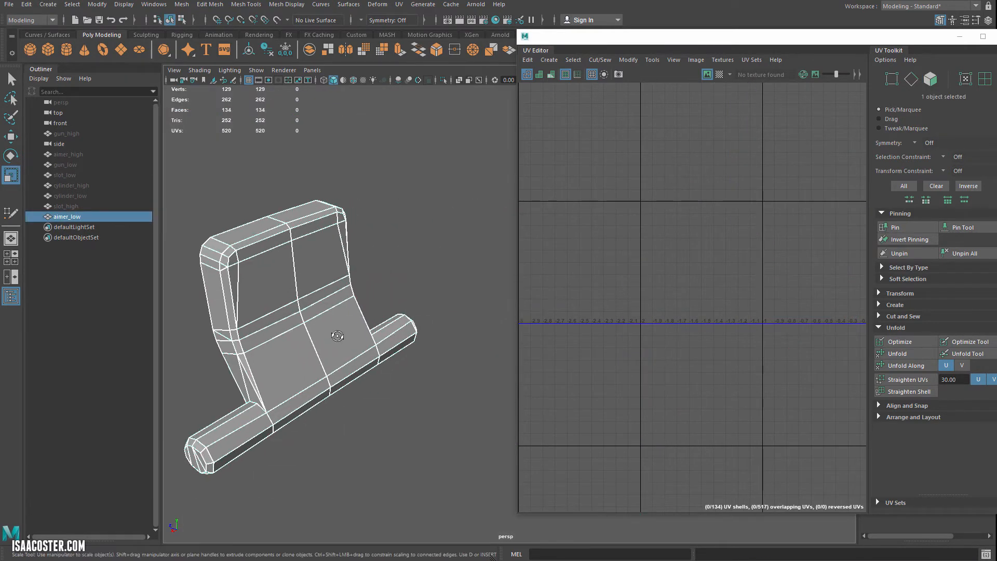
- Apply a camera-based UV projection to the whole aimer_low mesh and frame the resulting shell
left_click(600, 60)
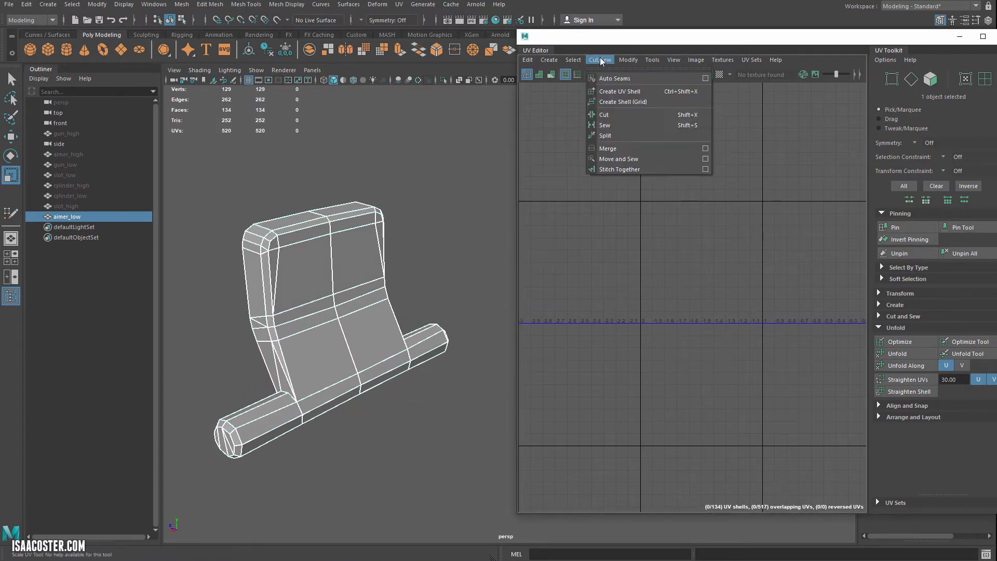
left_click(575, 110)
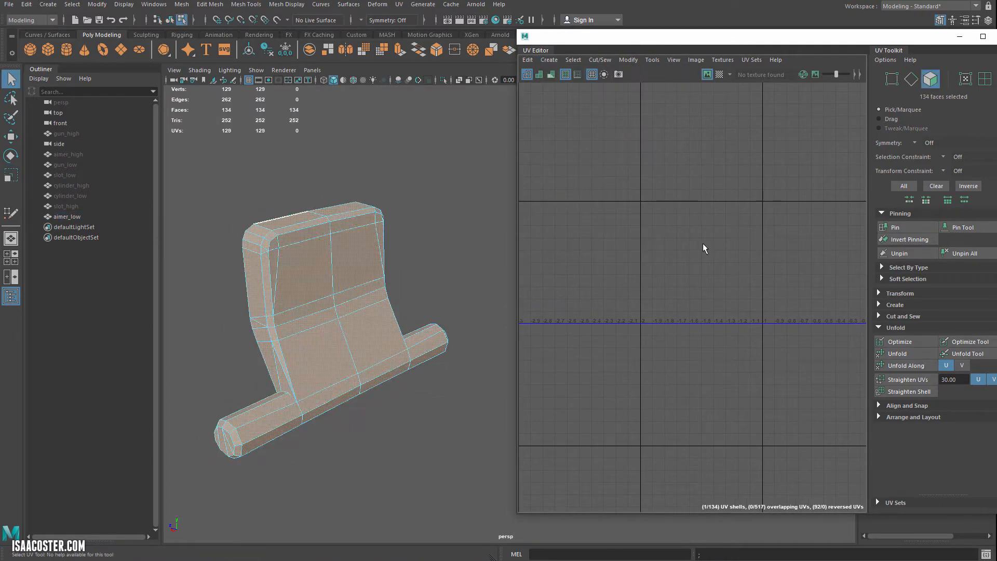
key("f")
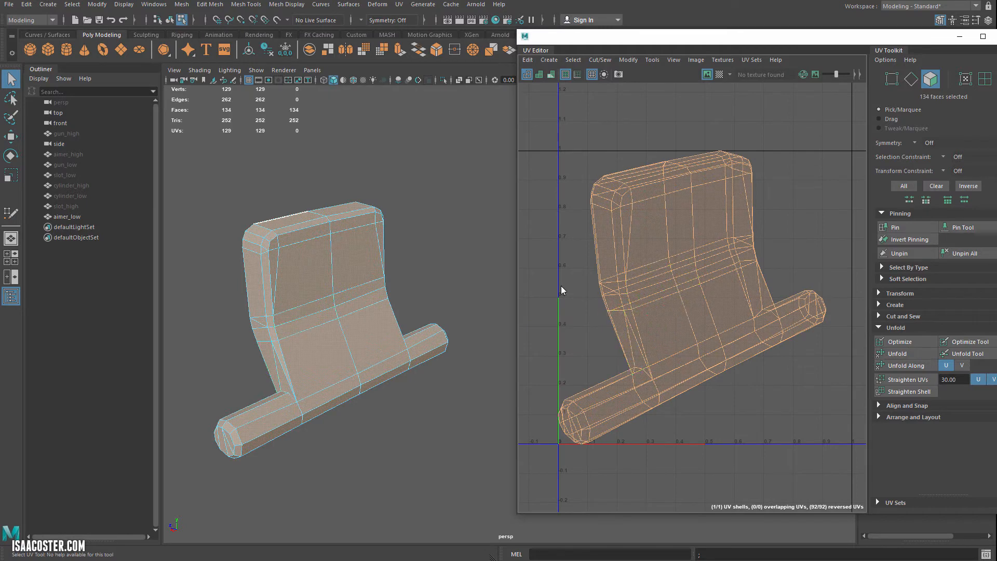
- Select the edge loops around both end caps of the aimer's rod and cut the UVs along them
right_click_drag(561, 286, 563, 258)
left_click_drag(320, 394, 315, 401, "alt")
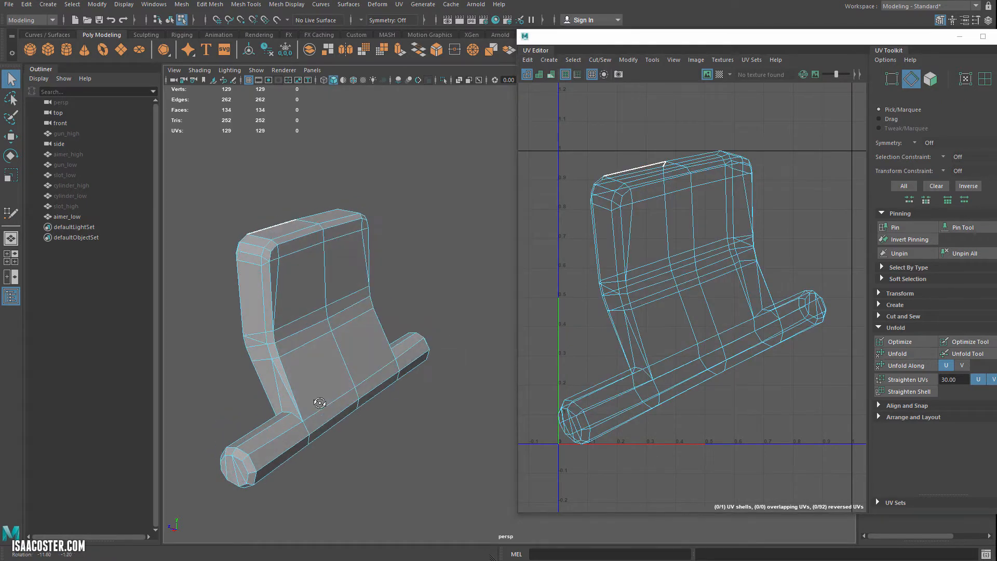
double_click(248, 454)
left_click_drag(248, 453, 308, 381, "alt")
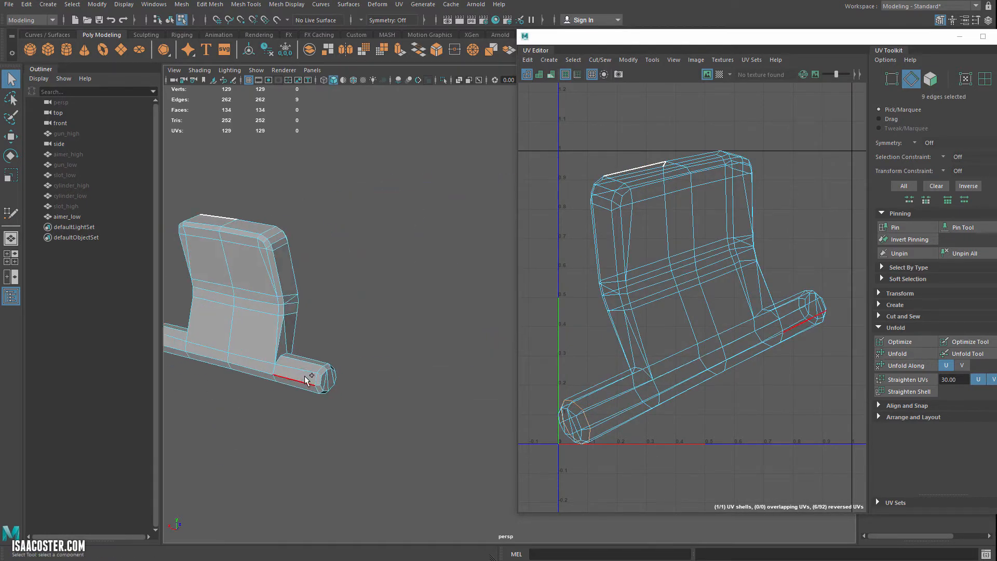
left_click_drag(350, 419, 395, 370, "alt")
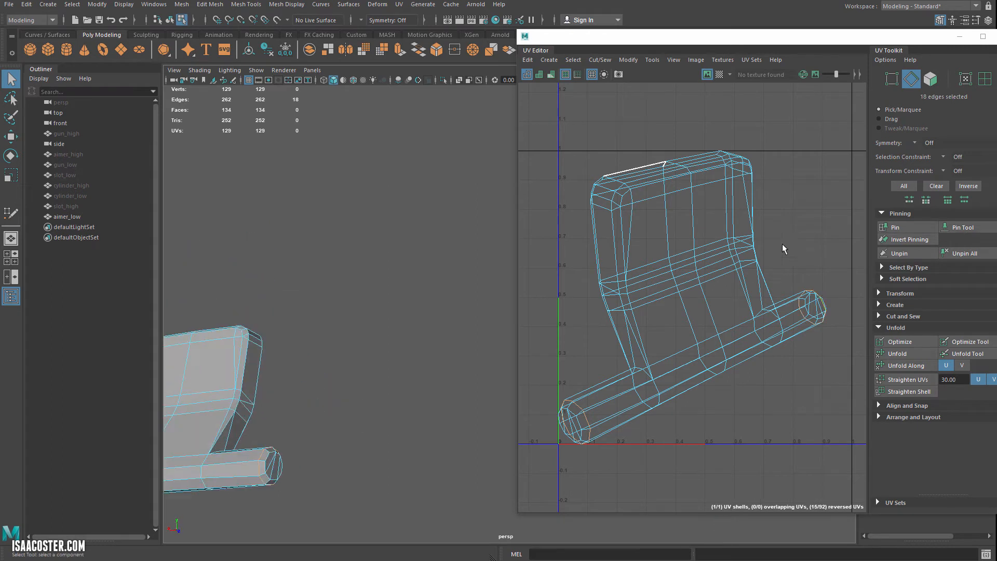
left_click(541, 64)
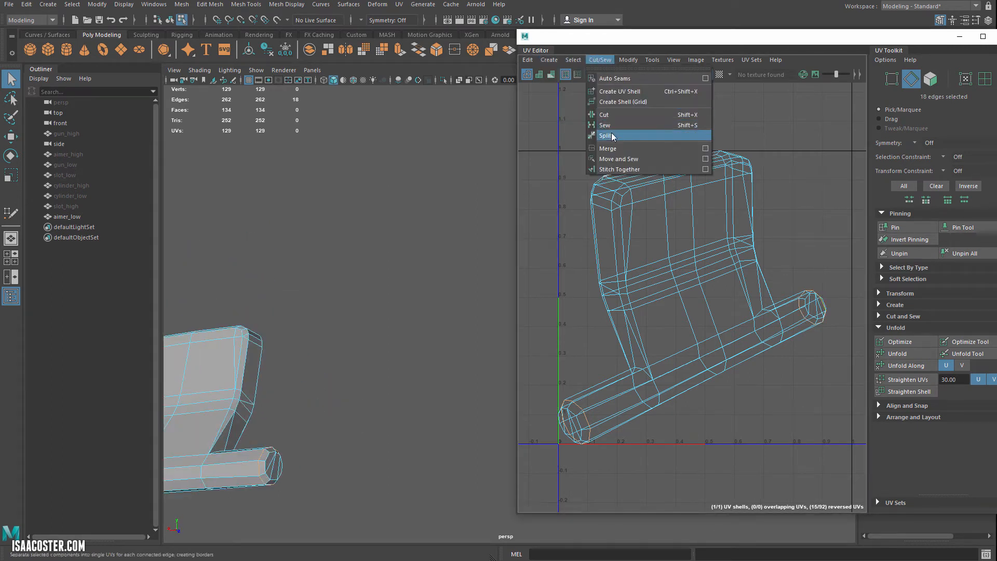
left_click(623, 117)
key("r")
- Move the aimer's main body shell up along V, clear of the two end-cap shells, and deselect it
left_click_drag(666, 37, 559, 45)
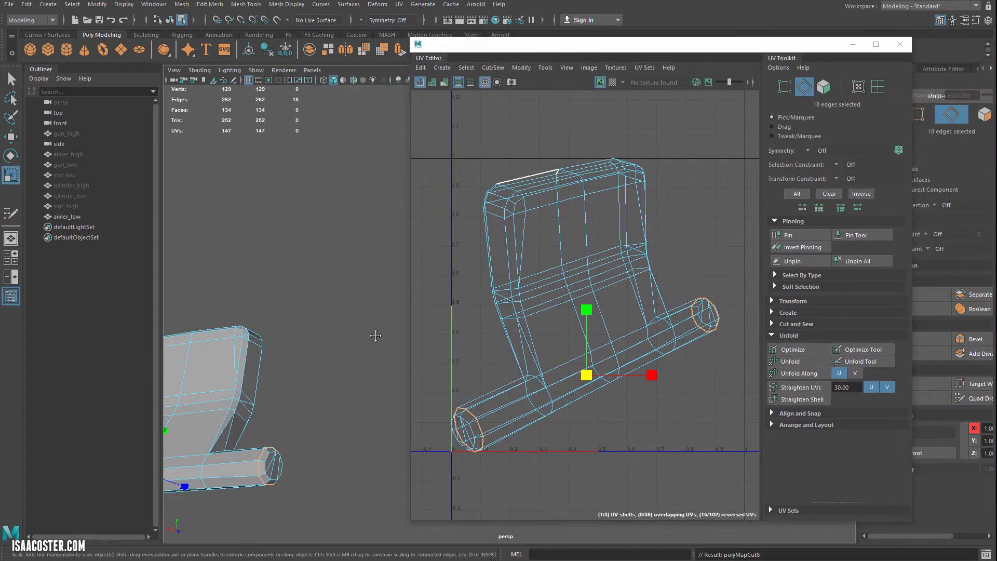
right_click_drag(559, 291, 560, 318)
double_click(572, 304)
key("w")
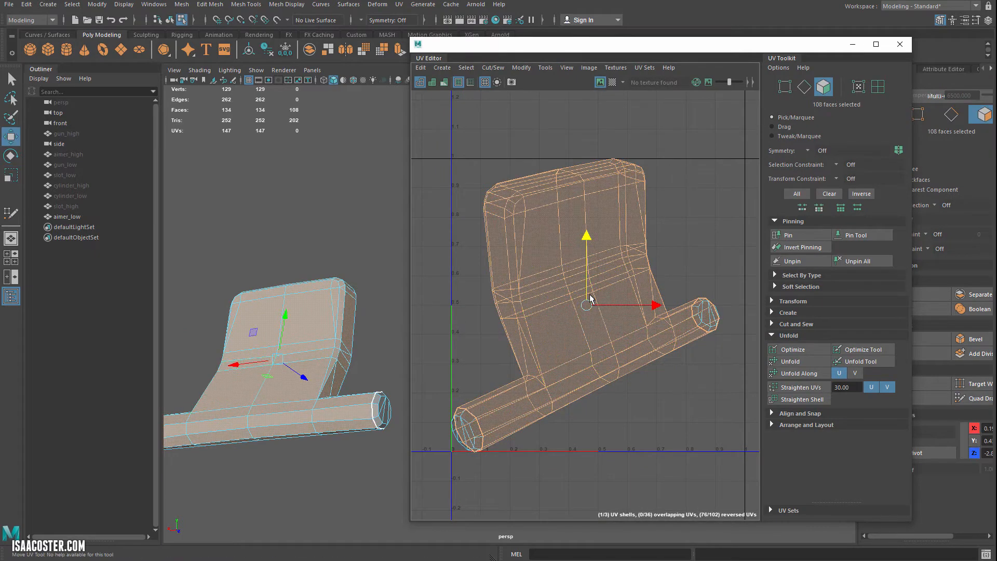
left_click_drag(588, 296, 588, 222)
left_click(595, 344)
- Select the lengthwise edge line along the underside of the aimer's rod and cut the UVs there
left_click_drag(317, 374, 343, 384, "alt")
right_click_drag(343, 385, 343, 361)
left_click_drag(349, 402, 283, 326, "alt")
double_click(332, 325)
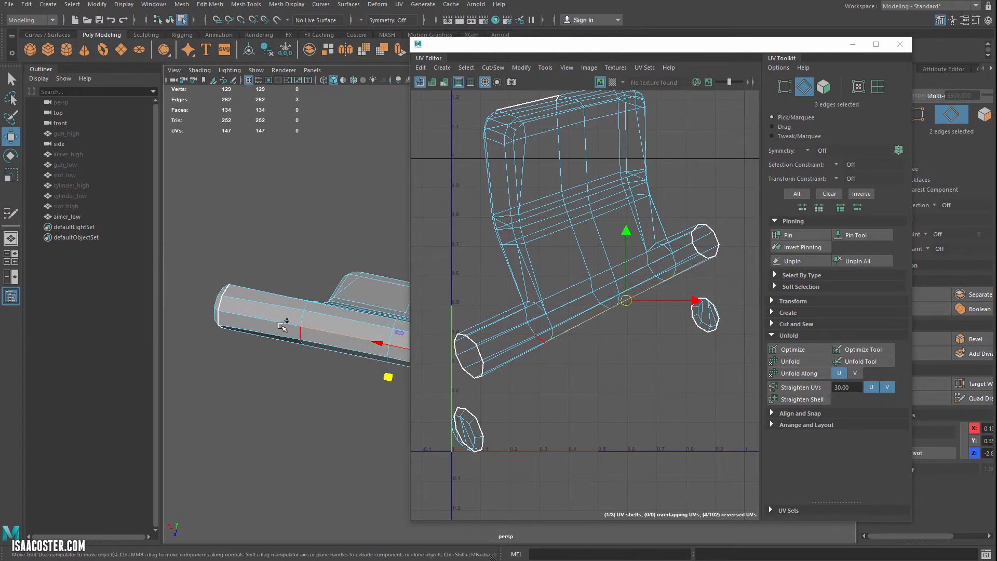
left_click(283, 324, "shift")
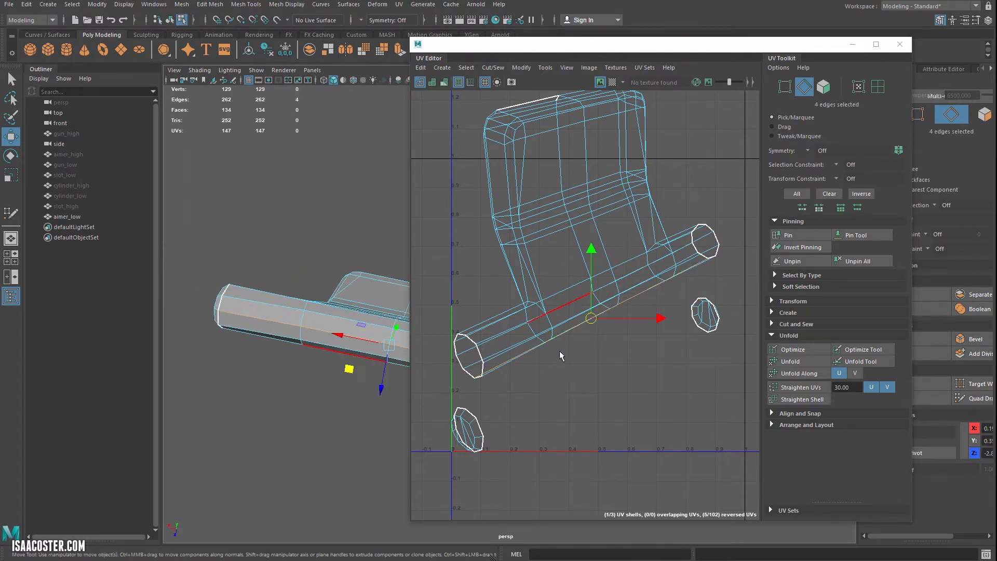
left_click(493, 67)
left_click(507, 125)
- Select the edges from the top of one rod end up the plate's front side rim to its upper corner
middle_click_drag(530, 172, 579, 193, "alt")
left_click_drag(337, 319, 390, 392, "alt")
middle_click_drag(390, 391, 324, 298, "alt")
mouse_move(325, 299)
left_mouse_down("alt")
mouse_move(333, 363)
mouse_move(316, 291)
left_mouse_up("alt")
left_click(320, 338)
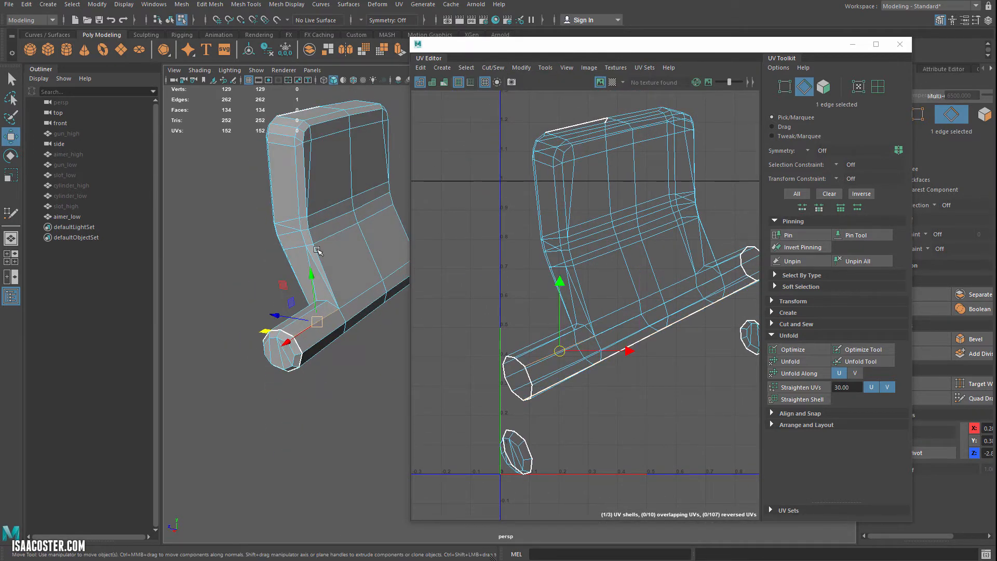
left_click(315, 262, "shift")
left_click_drag(327, 237, 296, 265, "alt")
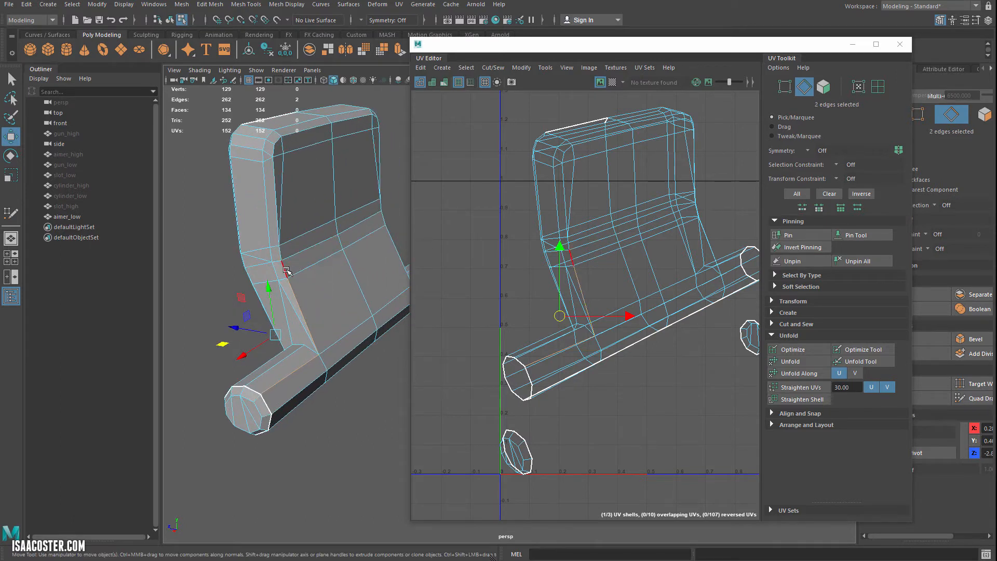
key("q")
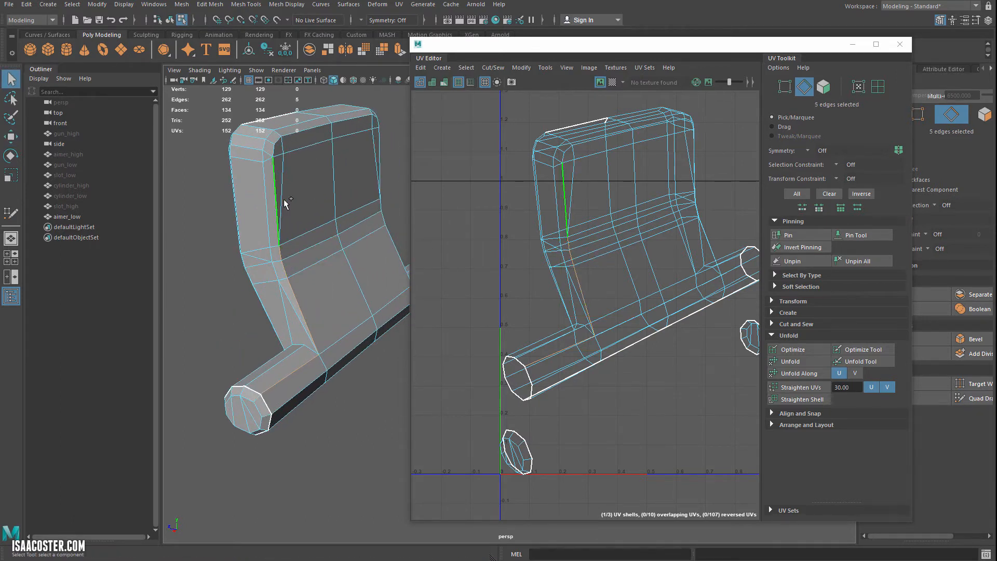
left_click(282, 142, "shift")
- Extend the edge selection across the plate's front rim, down its other side and along the rod end, and cut the UVs there
left_click_drag(338, 185, 319, 267, "alt")
right_click_drag(319, 264, 306, 252, "alt")
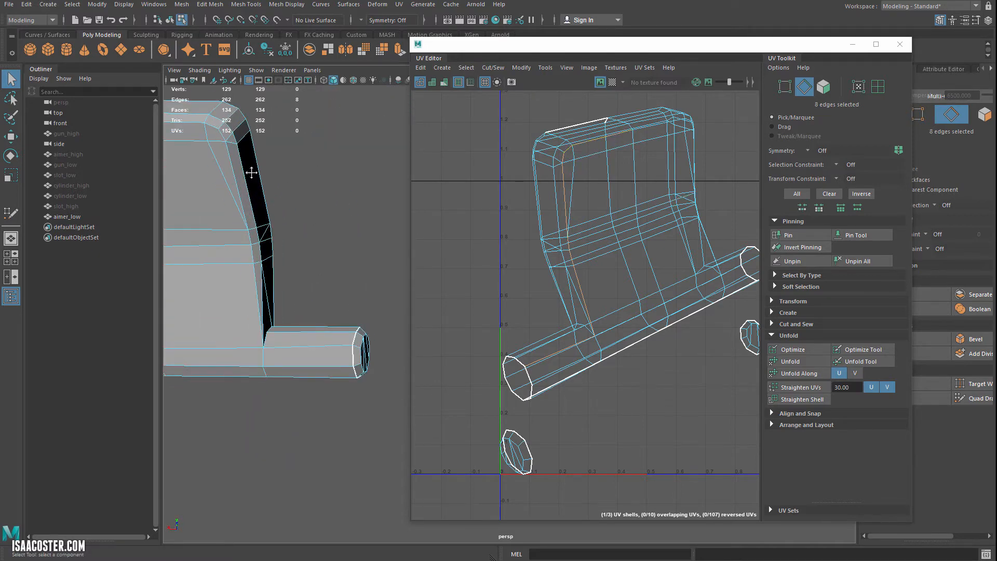
middle_click_drag(251, 171, 314, 191, "alt")
left_click(404, 190, "shift")
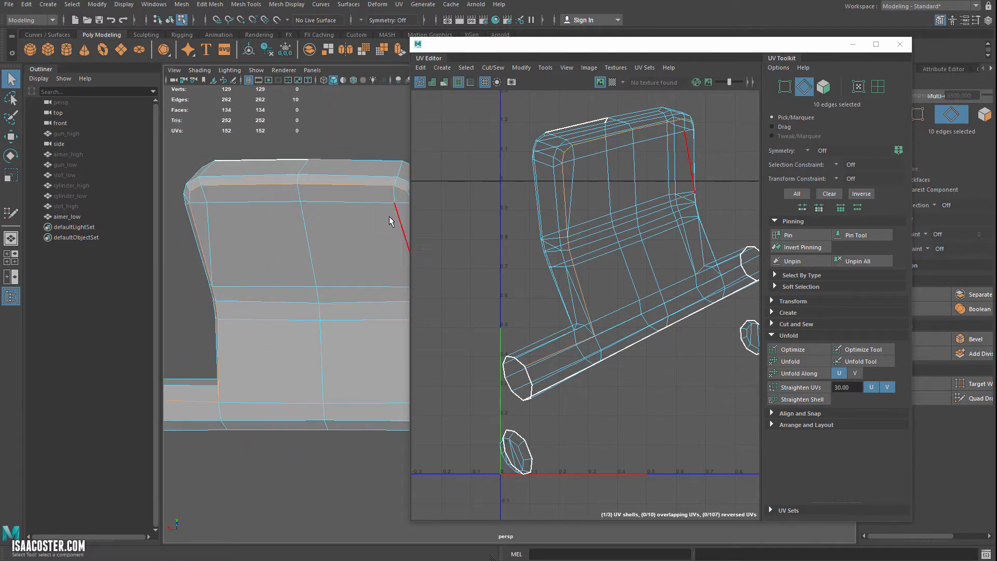
left_click_drag(405, 190, 250, 199, "alt")
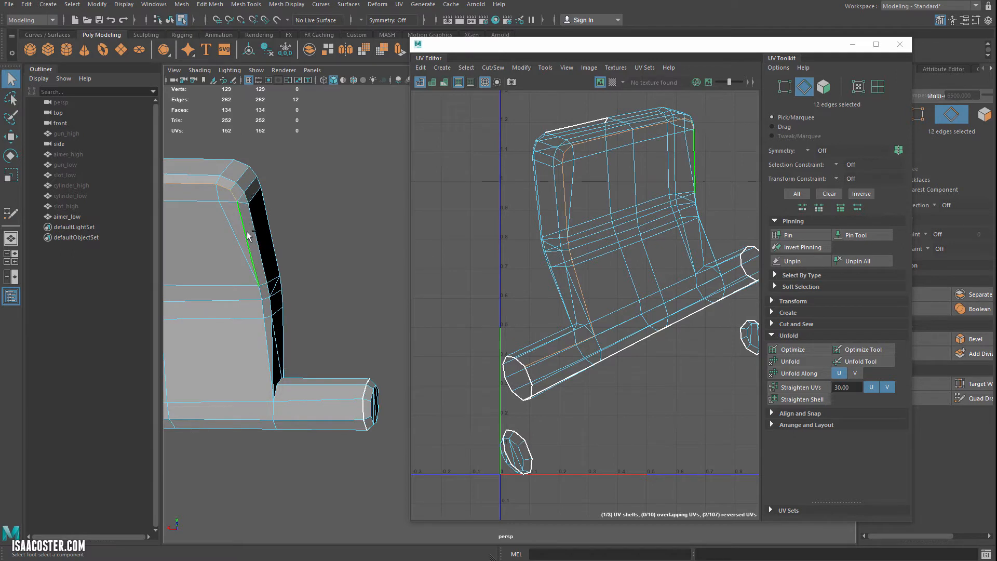
left_click(303, 402, "shift")
middle_click_drag(311, 414, 344, 419, "alt")
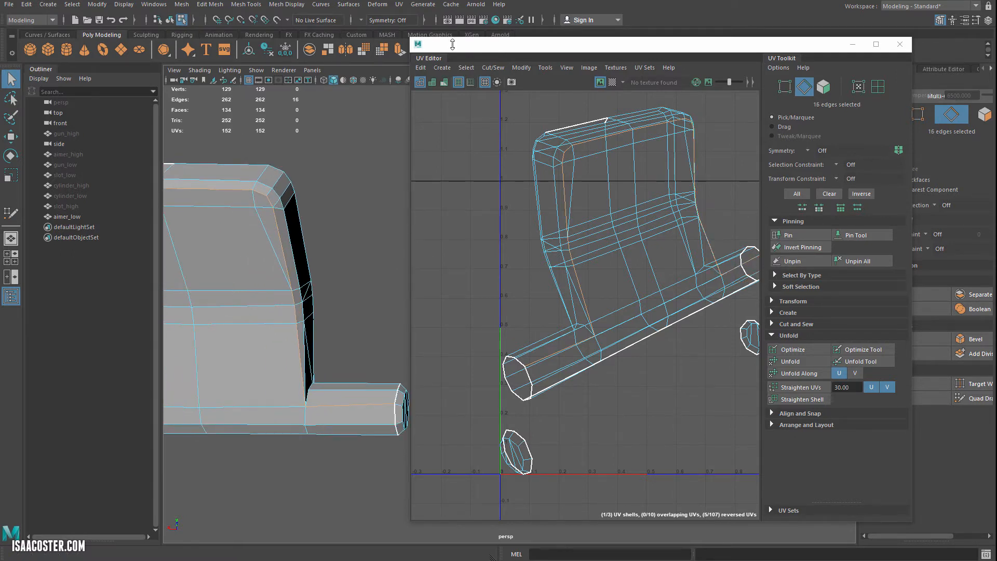
left_click(494, 68)
left_click(511, 129)
- Select the aimer's larger rear shell, move it toward negative U clear of the front shell, and deselect it
middle_click_drag(351, 255, 372, 252, "alt")
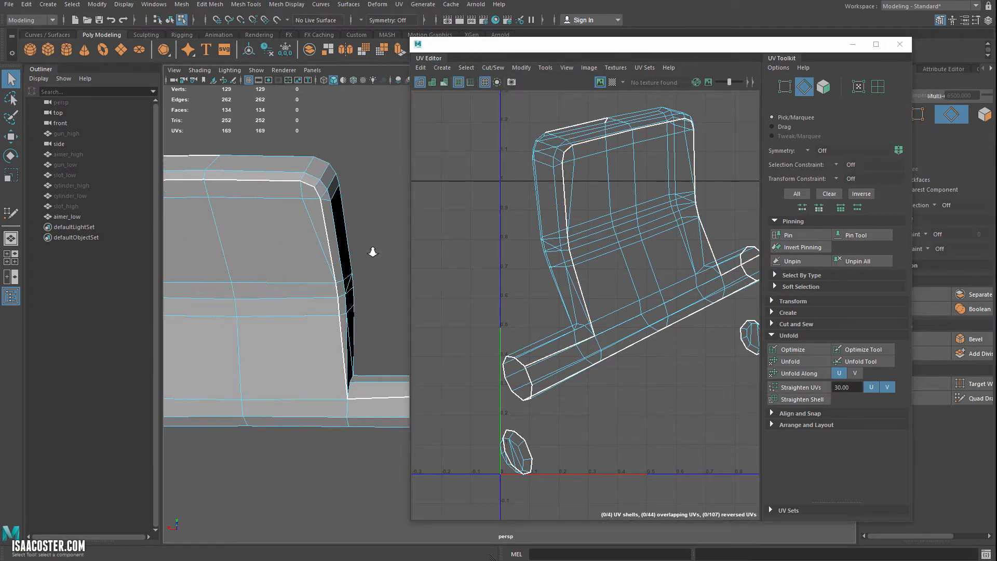
scroll(372, 251, "down", 2)
right_click_drag(597, 241, 597, 286)
double_click(604, 264)
scroll(605, 269, "down", 4)
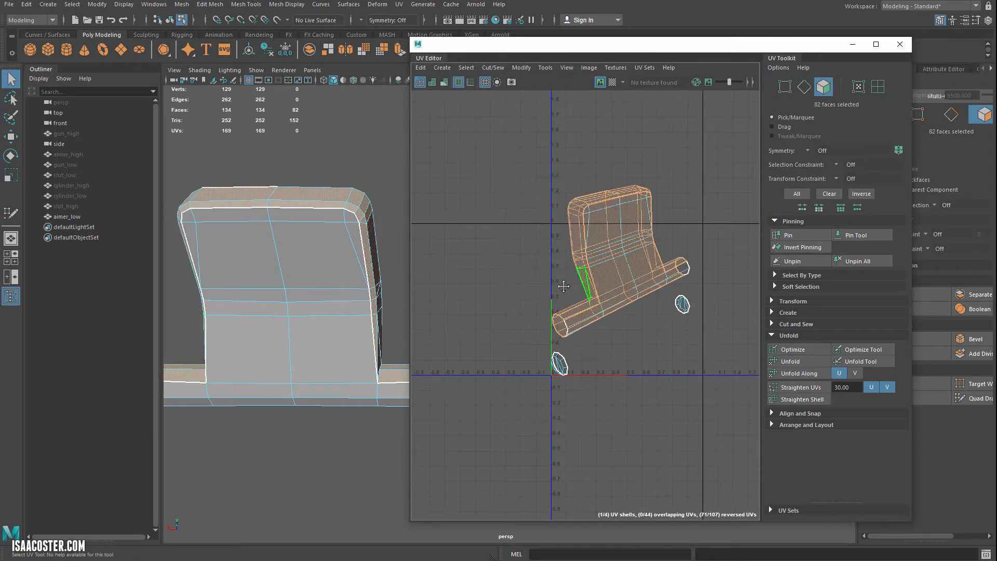
middle_click_drag(489, 302, 495, 298, "alt")
mouse_move(362, 293)
left_mouse_down("alt")
mouse_move(338, 287)
mouse_move(363, 284)
left_mouse_up("alt")
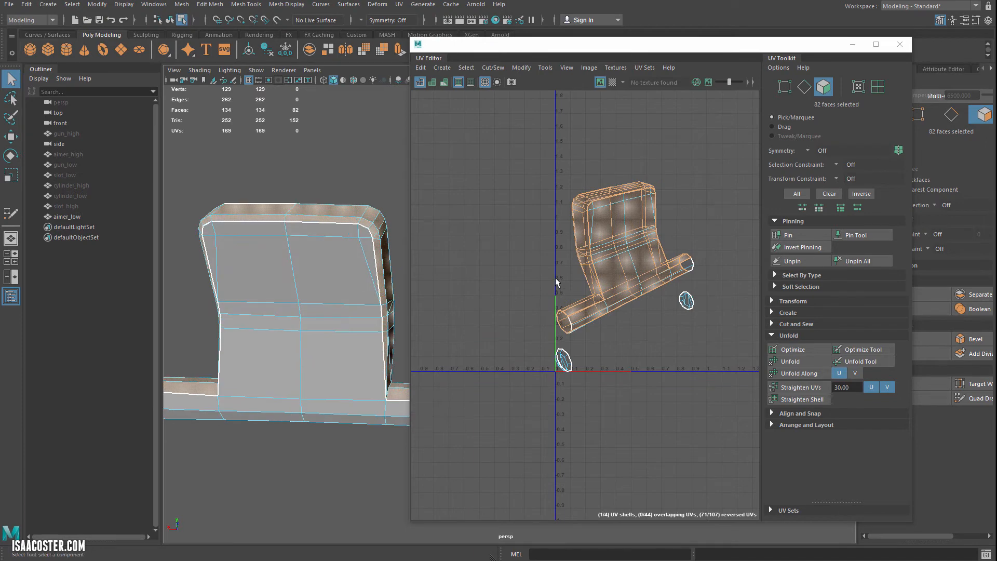
key("w")
left_click_drag(623, 257, 468, 230)
left_click(555, 195)
scroll(555, 195, "down", 2)
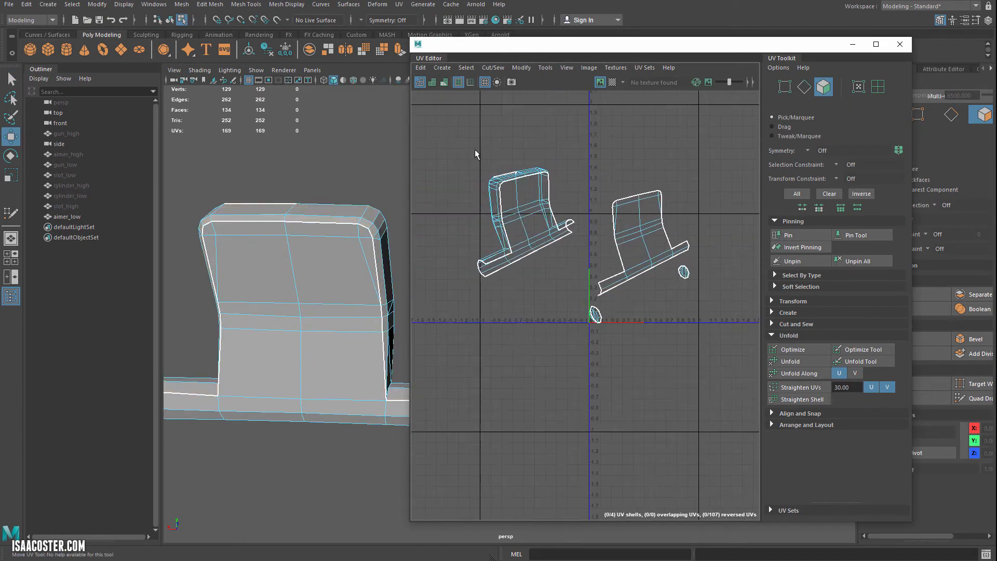
- Examine the separated rear shell in the UV layout and on the model for stray seams along the plate's top
left_click_drag(445, 143, 758, 377)
left_click(522, 134)
right_click_drag(522, 205, 523, 231)
double_click(527, 212)
left_click_drag(322, 250, 326, 311, "alt")
middle_click_drag(326, 312, 239, 294, "alt")
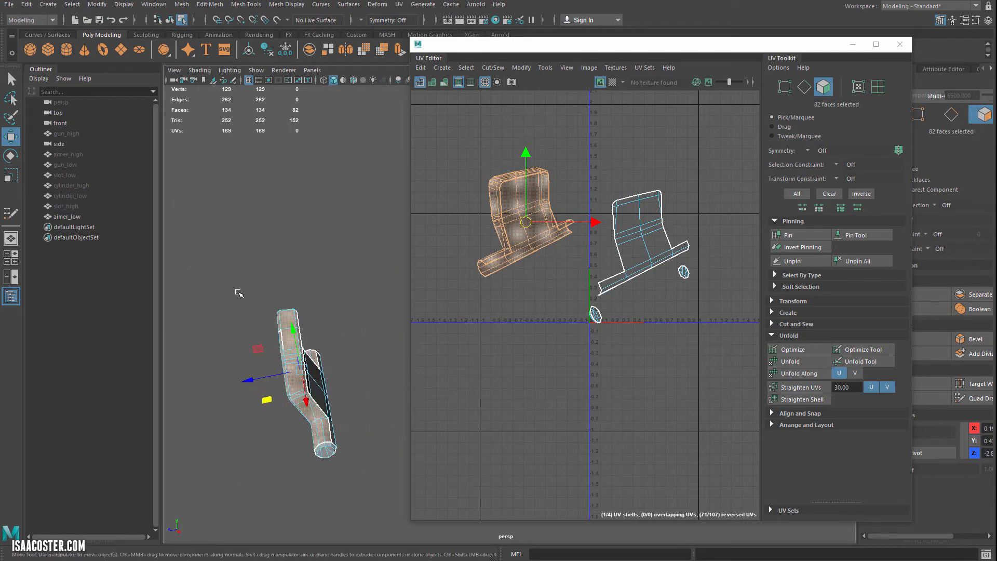
left_click_drag(238, 294, 328, 303, "alt")
right_click_drag(327, 303, 331, 358, "alt")
left_click(331, 358)
middle_click_drag(331, 358, 336, 335, "alt")
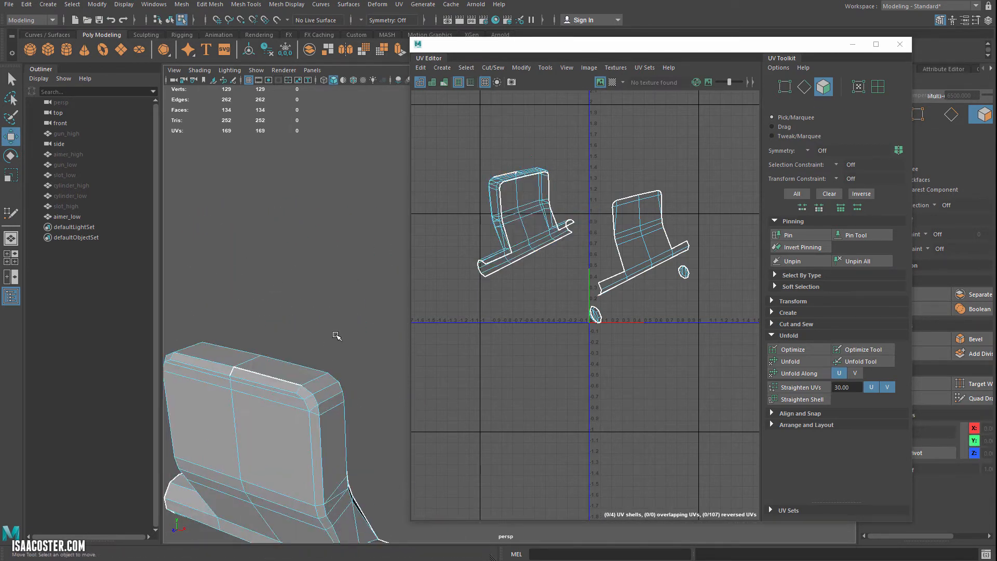
- Try to merge the UVs of the two stray seam edges on the plate's top, and inspect those edges up close
right_click_drag(336, 335, 337, 307)
left_click(276, 378)
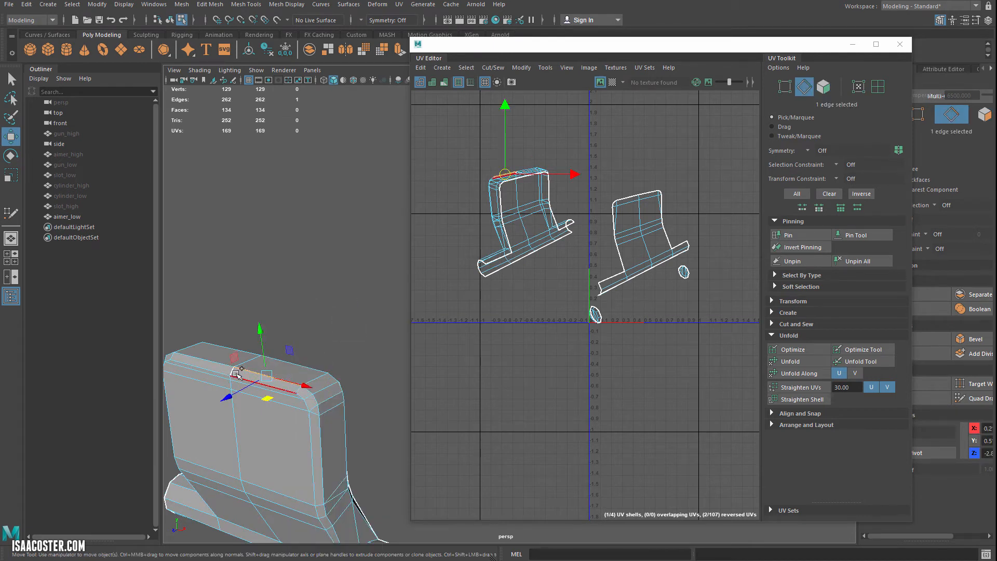
left_click(317, 377, "shift")
left_click(493, 67)
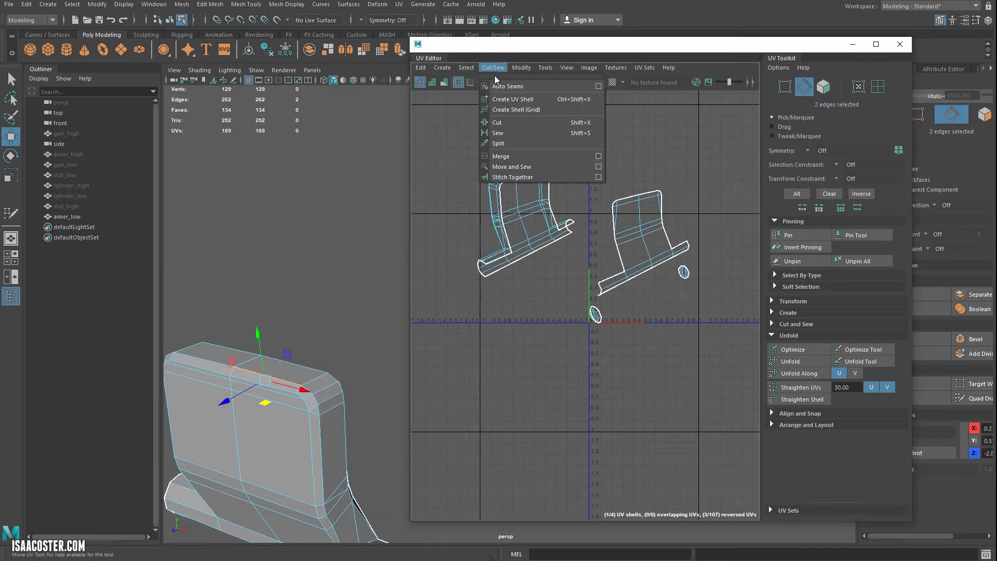
left_click(520, 155)
right_click_drag(476, 163, 480, 132)
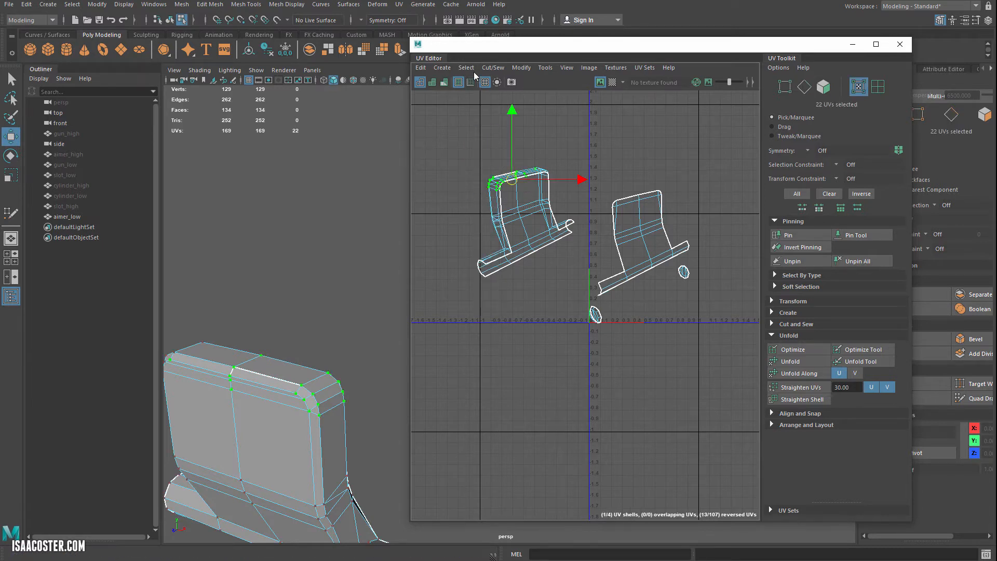
key("f")
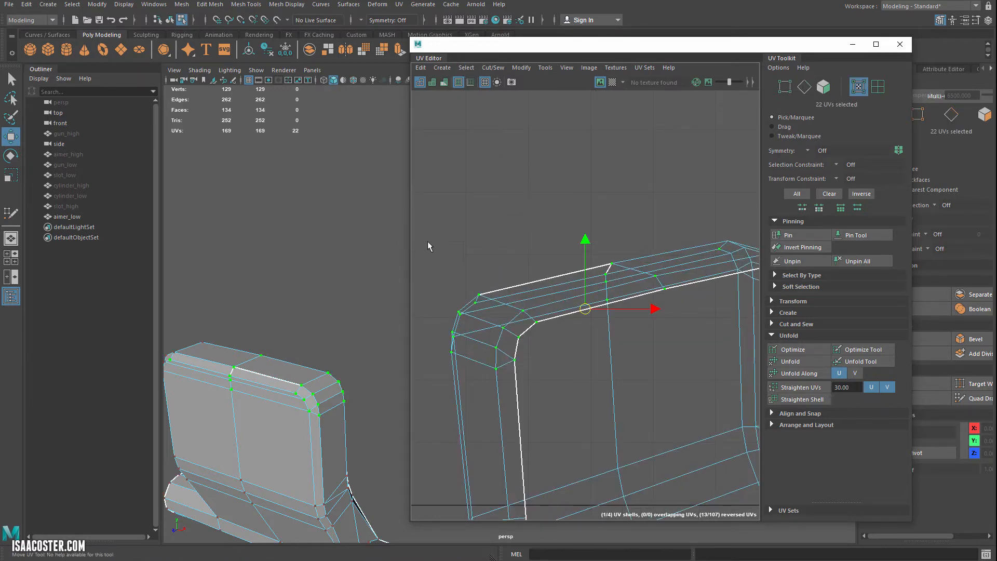
key("f")
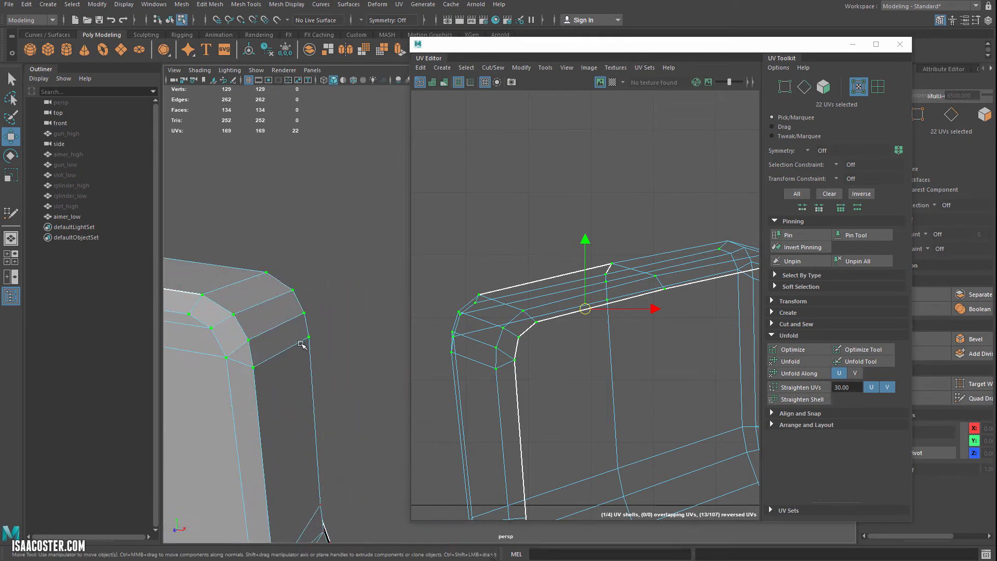
left_click(314, 230)
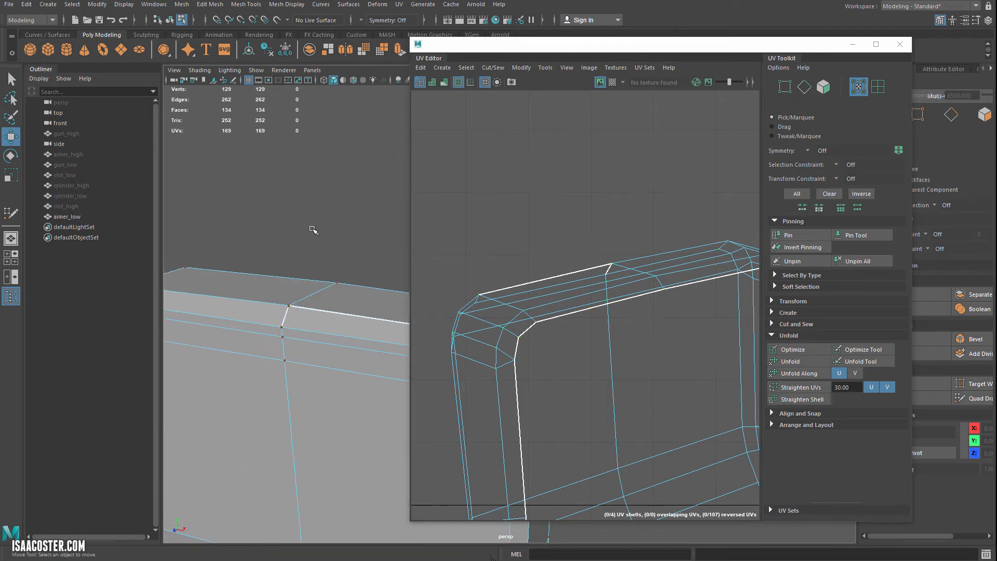
- Select the two overlapping vertices at the middle of the plate's top edge and merge them
left_click_drag(299, 300, 272, 319)
right_click_drag(297, 246, 252, 249)
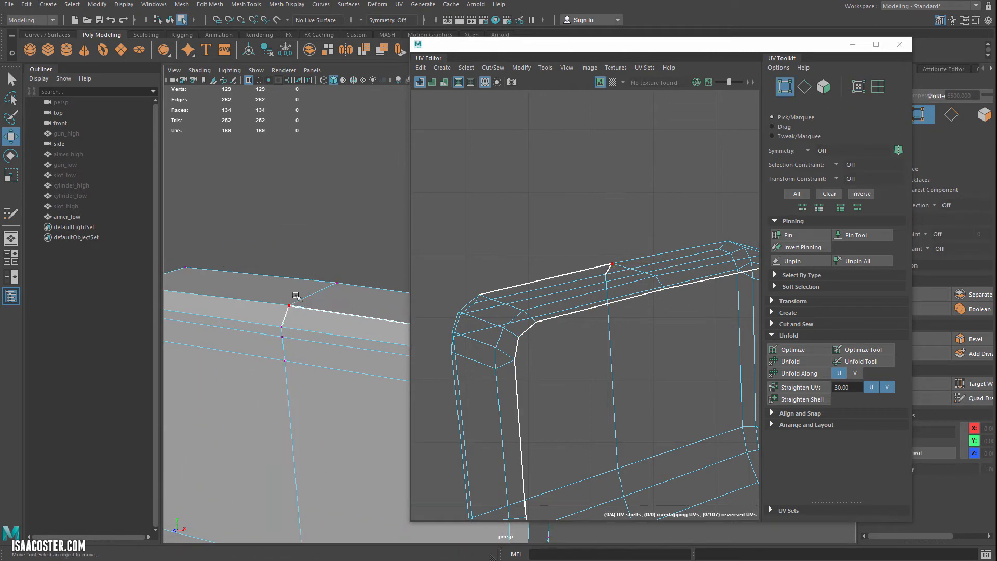
left_click_drag(303, 293, 270, 313)
left_click(246, 4)
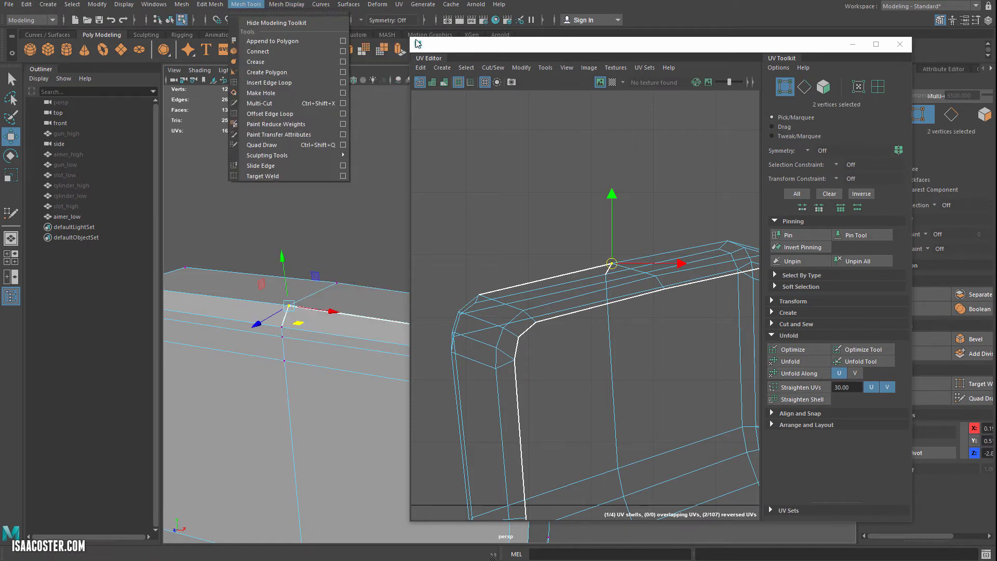
mouse_move(212, 7)
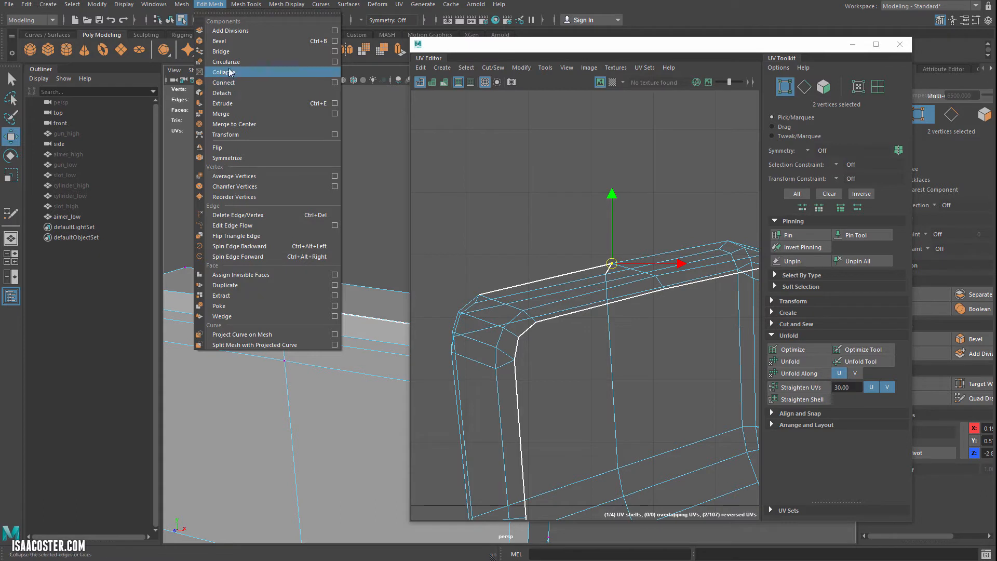
left_click(231, 114)
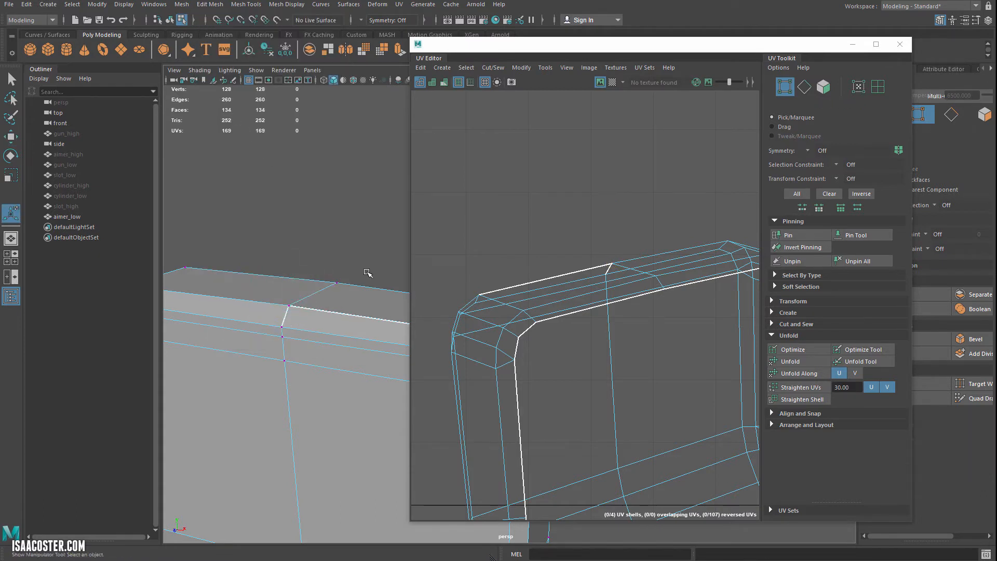
- Select the two coincident UVs at the merged top-edge vertex and merge them
key("F8")
right_click_drag(585, 260, 616, 258)
left_click_drag(582, 248, 623, 279)
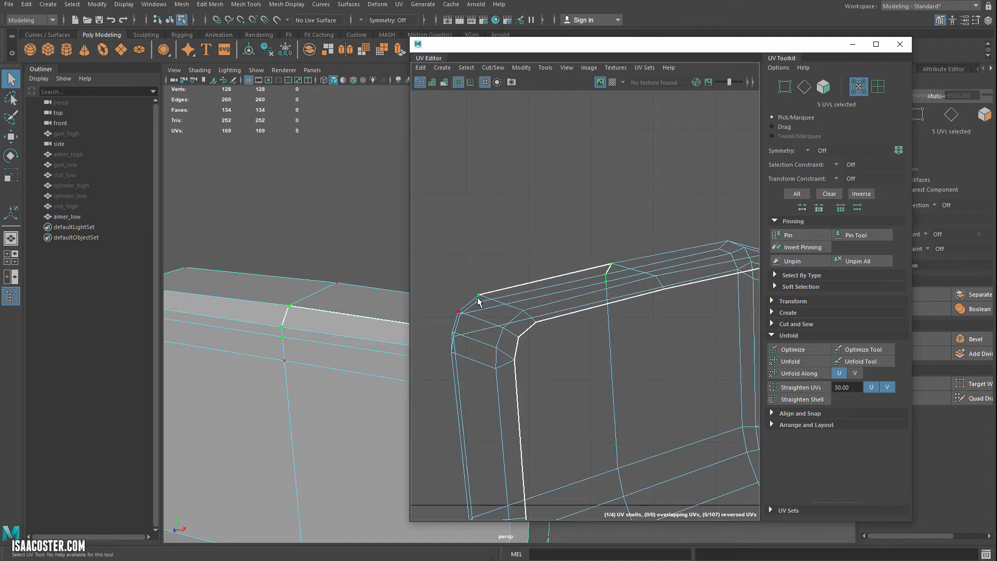
left_click(523, 68)
left_click(636, 266)
left_click(522, 68)
mouse_move(487, 71)
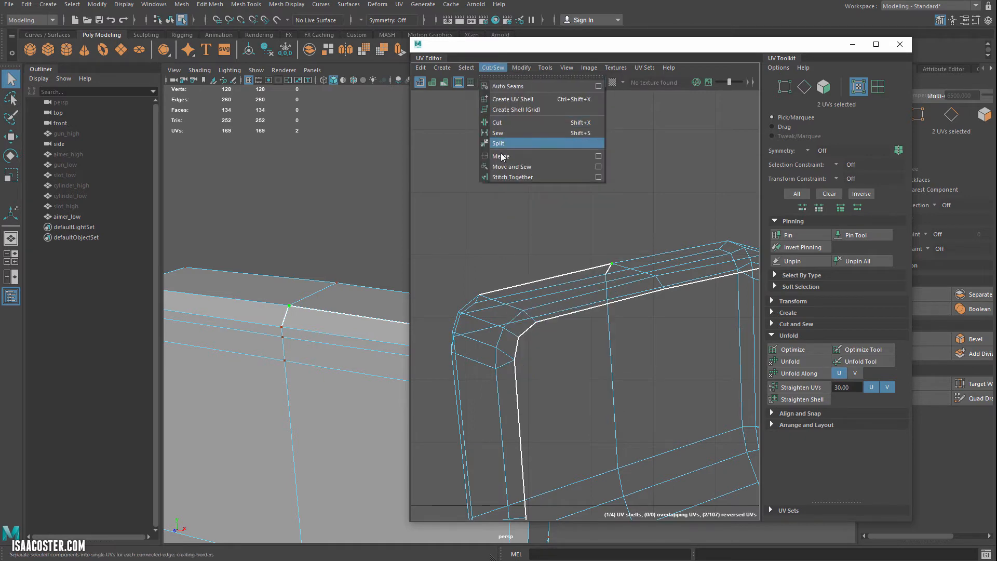
left_click(519, 156)
scroll(579, 219, "down", 3)
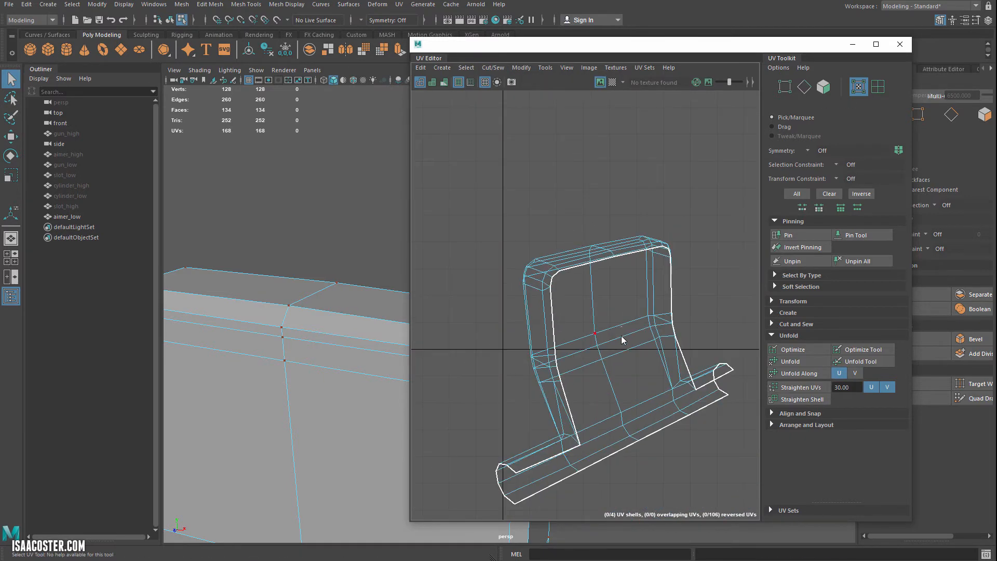
- Select all faces of the aimer's UV shells, unfold them, and clear the selection
right_click_drag(622, 337, 624, 358)
double_click(625, 356)
scroll(626, 352, "down", 3)
middle_click_drag(700, 355, 582, 288, "alt")
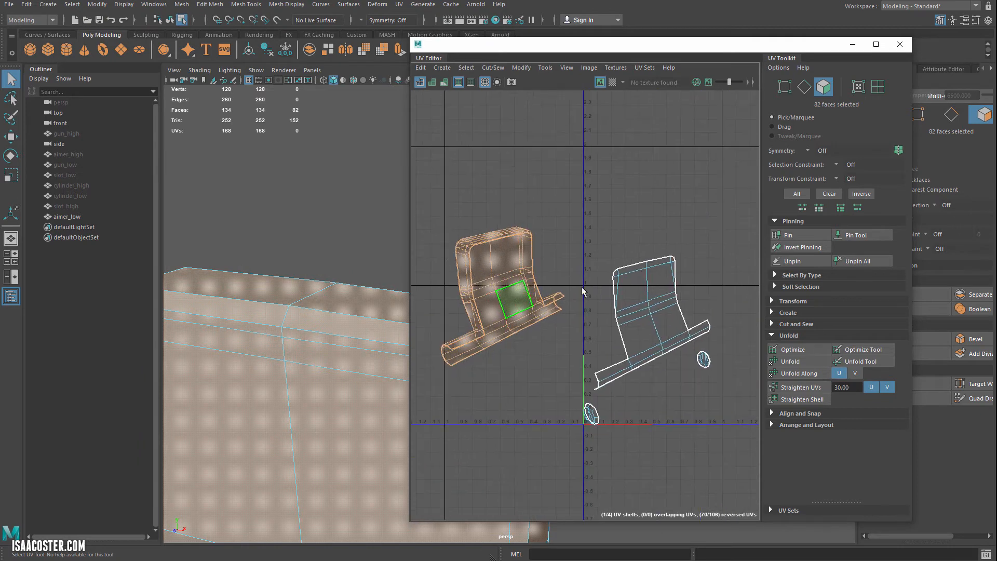
double_click(677, 331, "shift")
left_click_drag(727, 218, 414, 497)
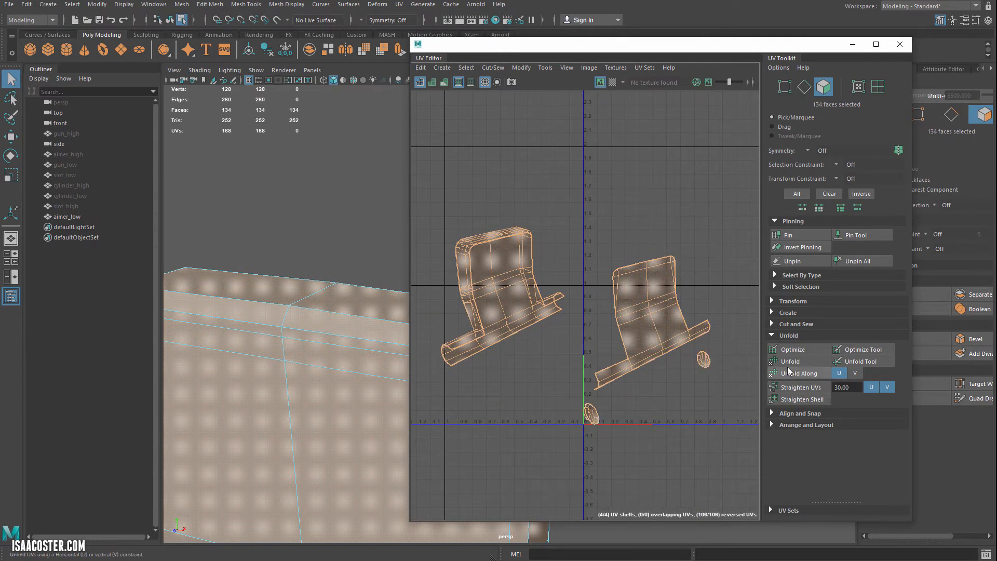
left_click(790, 361)
left_click(552, 260)
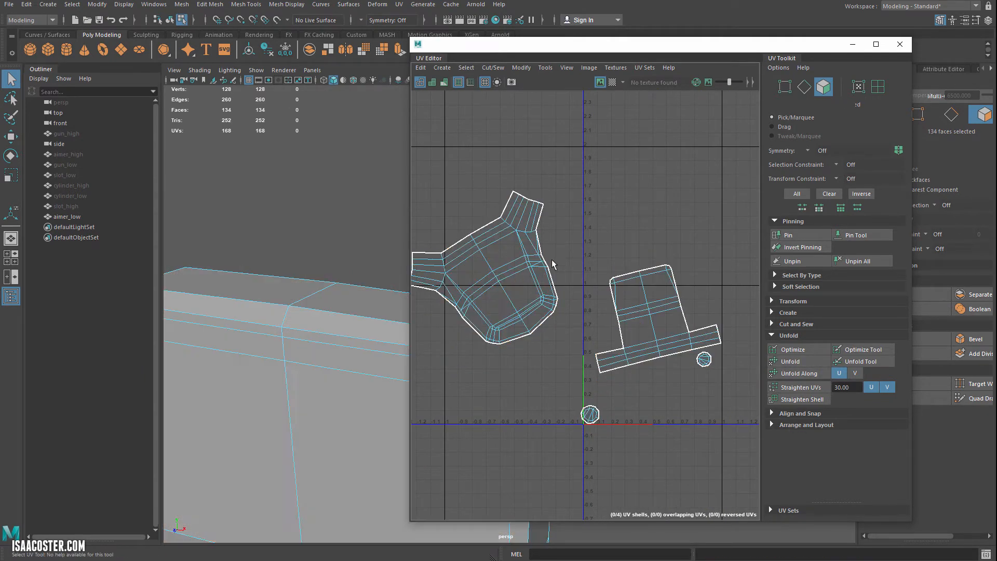
- Select the large unfolded rear shell, rotate it upright with the rod strip at the bottom, and deselect it
double_click(517, 293)
left_click(518, 291)
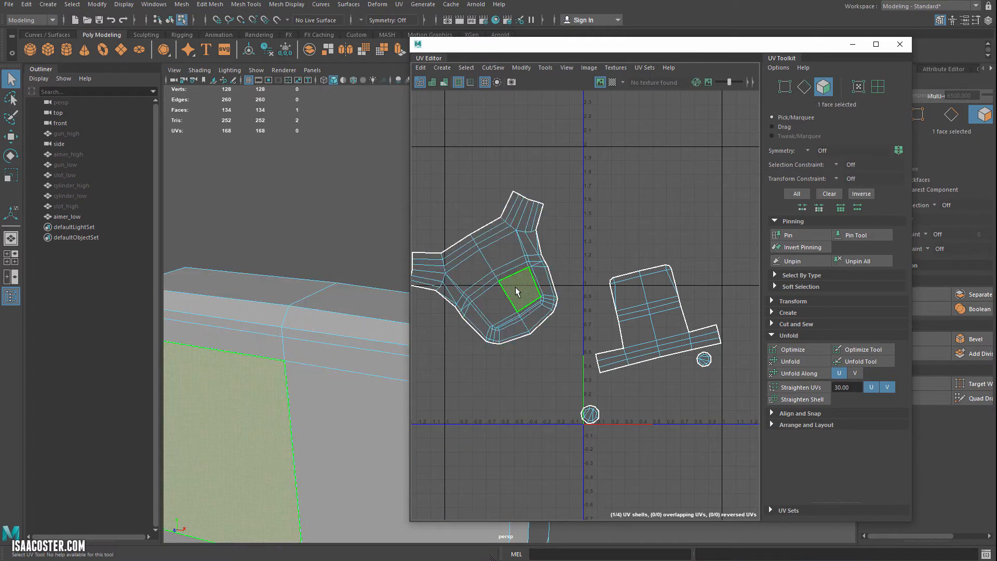
double_click(519, 288)
key("e")
left_click_drag(520, 225, 450, 301)
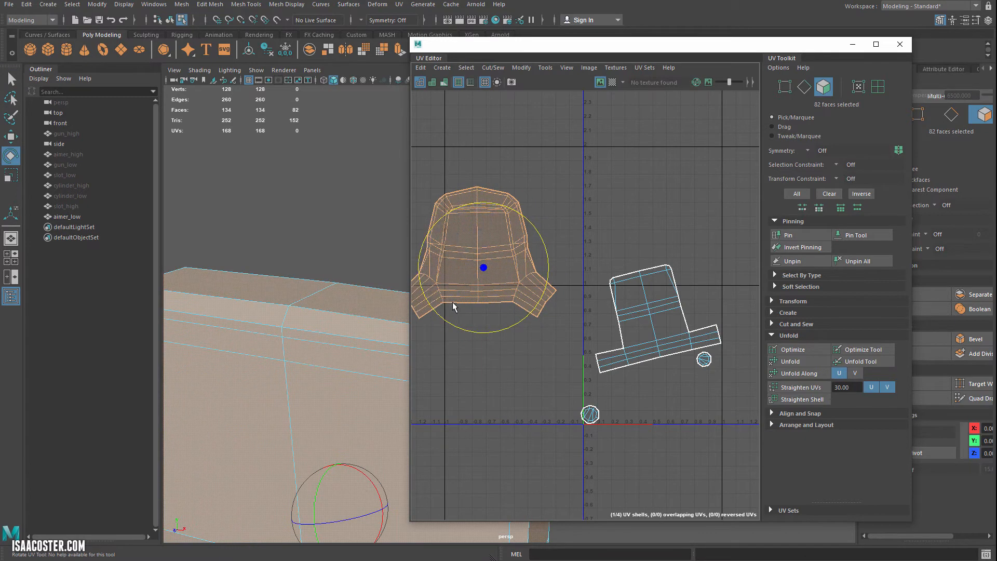
right_click_drag(384, 325, 327, 343, "alt")
middle_click_drag(327, 342, 272, 343, "alt")
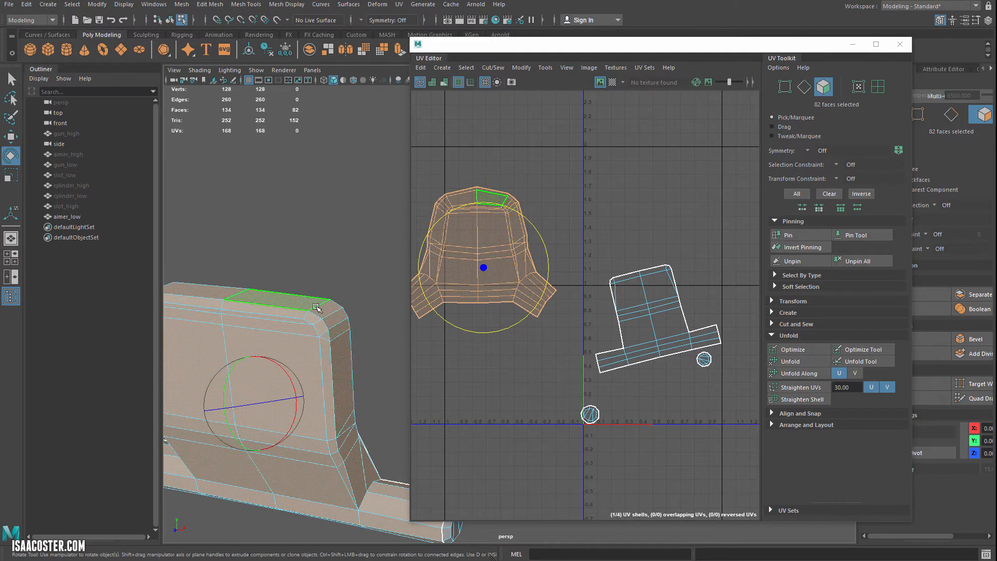
left_click(547, 175)
middle_click_drag(556, 196, 627, 214, "alt")
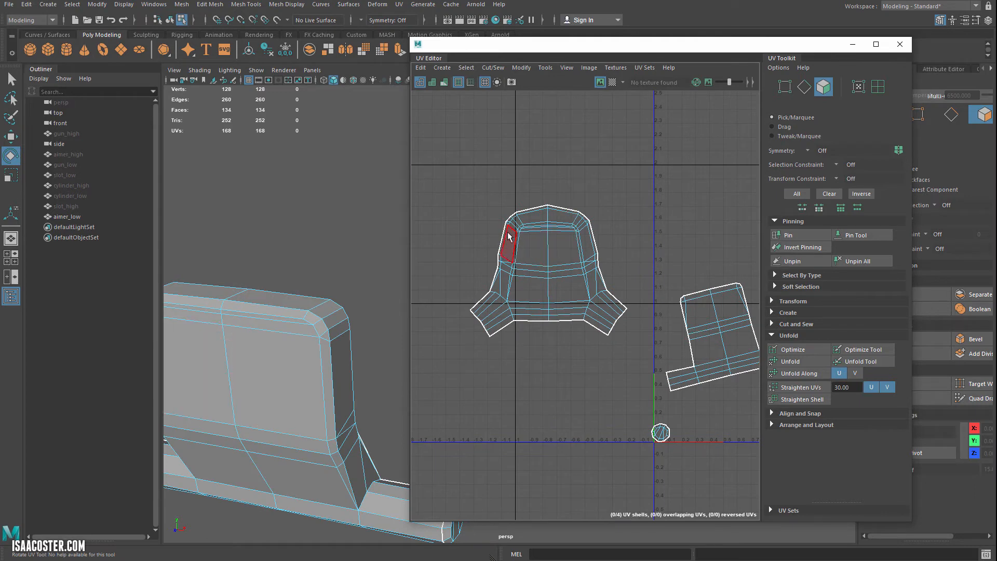
- Select the four short crosswise edges at the plate's two upper rounded corners and cut the UVs along them
right_click_drag(365, 290, 365, 264)
left_click(340, 325)
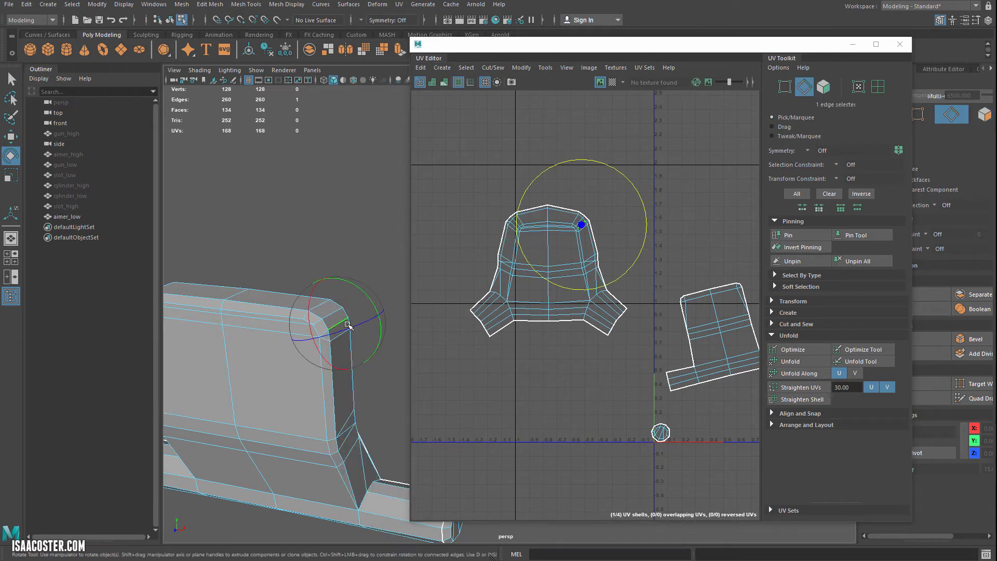
left_click_drag(341, 360, 379, 352, "alt")
scroll(496, 268, "up", 4)
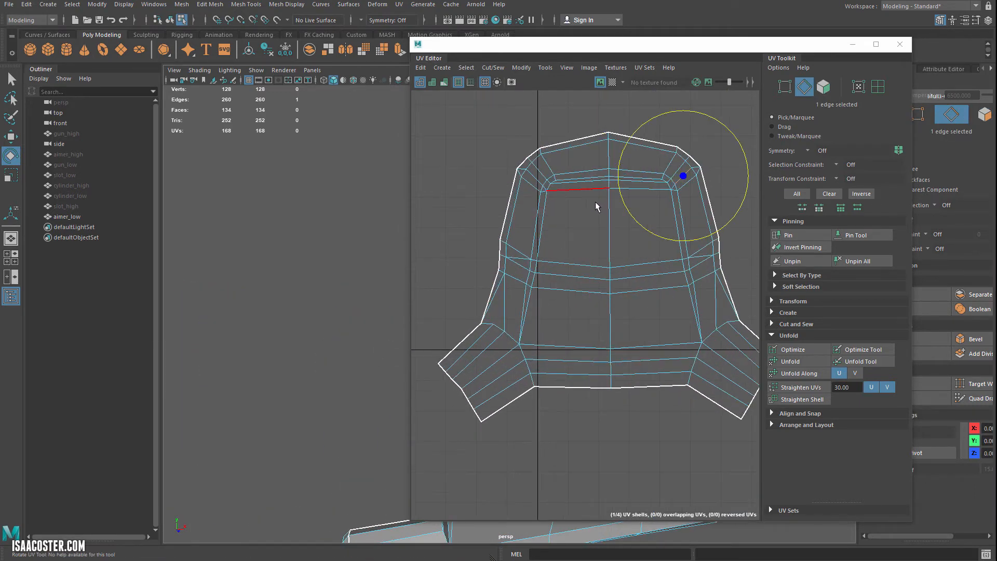
middle_click_drag(584, 176, 567, 199, "alt")
middle_click_drag(711, 150, 684, 158, "alt")
scroll(683, 158, "up", 2)
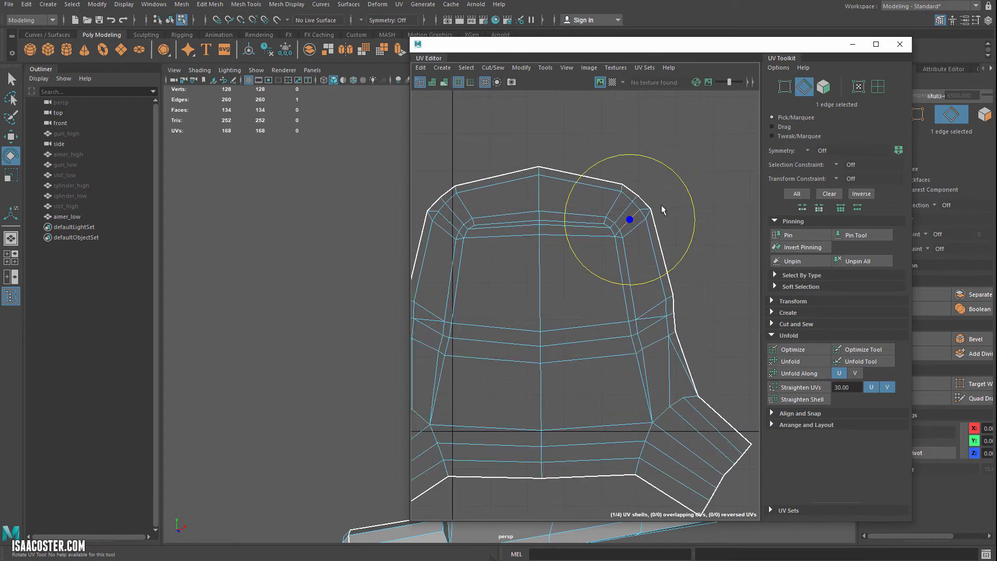
left_click(646, 209, "shift")
middle_click_drag(489, 214, 536, 219, "alt")
left_click(482, 219, "shift")
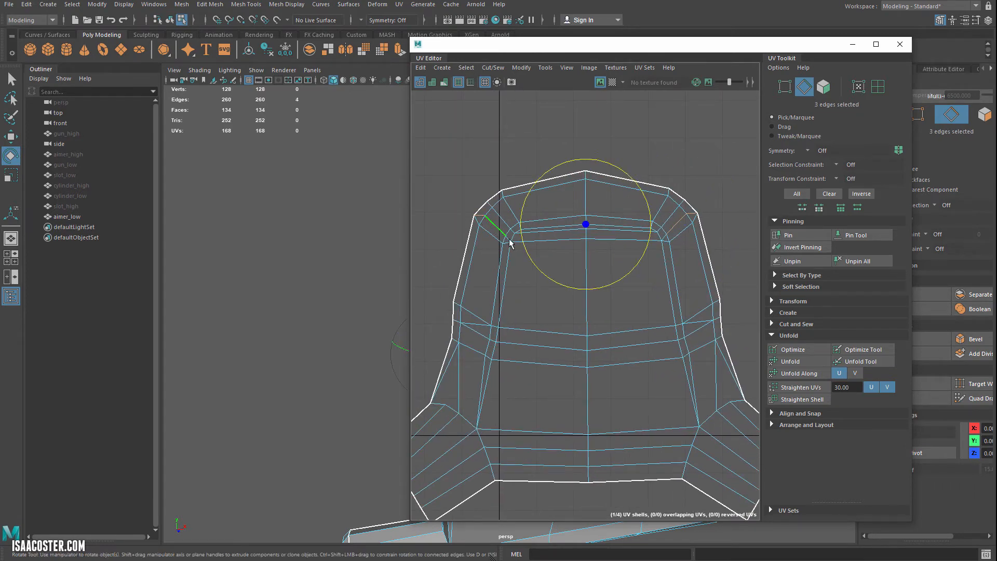
left_click(493, 68)
left_click(505, 125)
scroll(543, 175, "down", 3)
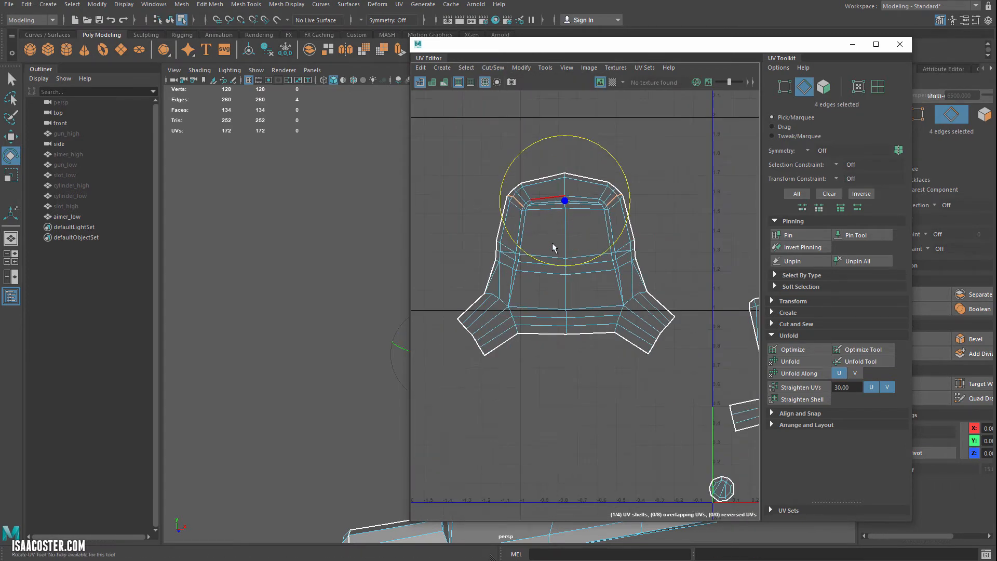
- Select all faces of the large rear shell, unfold it, and clear the selection
right_click_drag(552, 270, 559, 294)
double_click(559, 294)
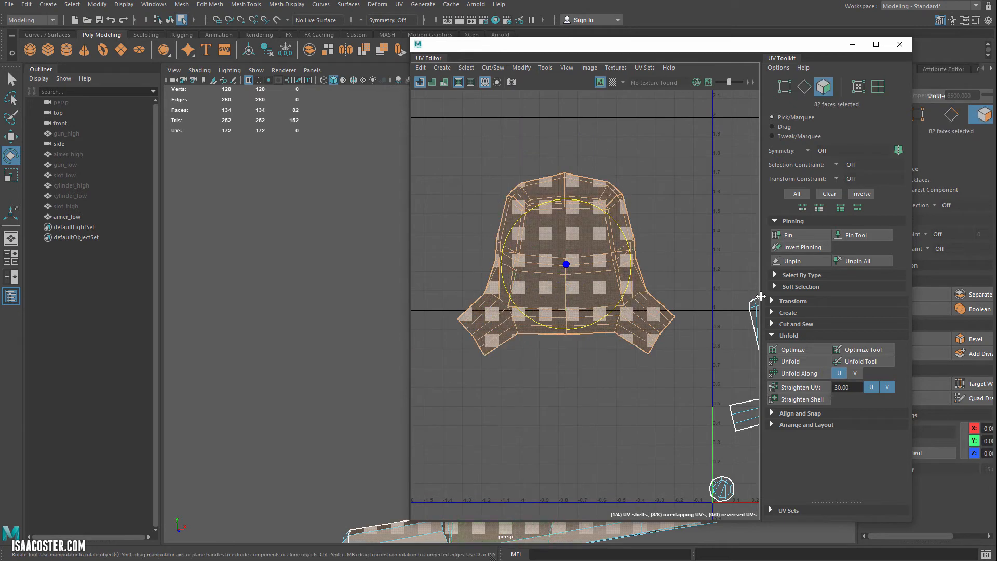
left_click(809, 363)
left_click(671, 191)
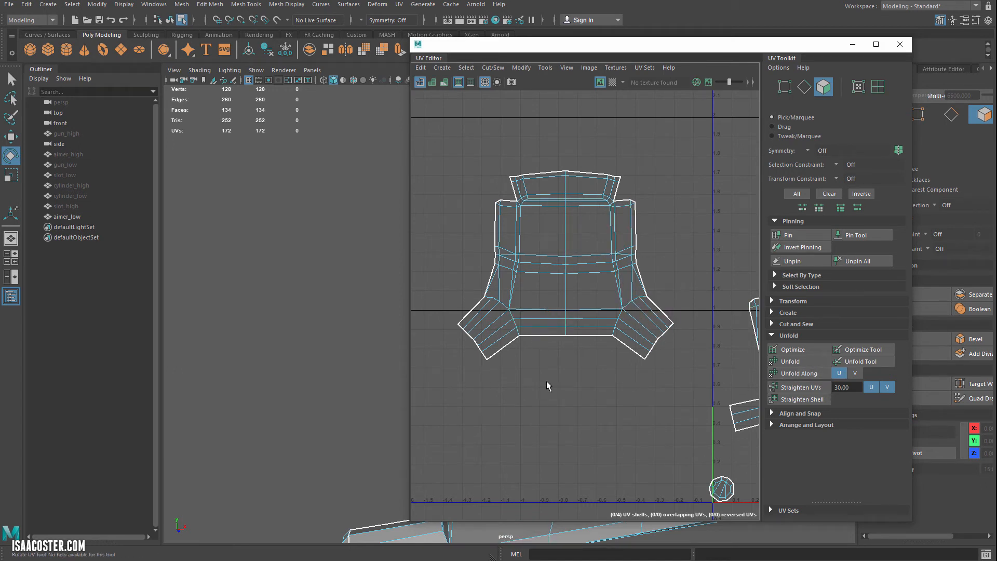
left_click(519, 333)
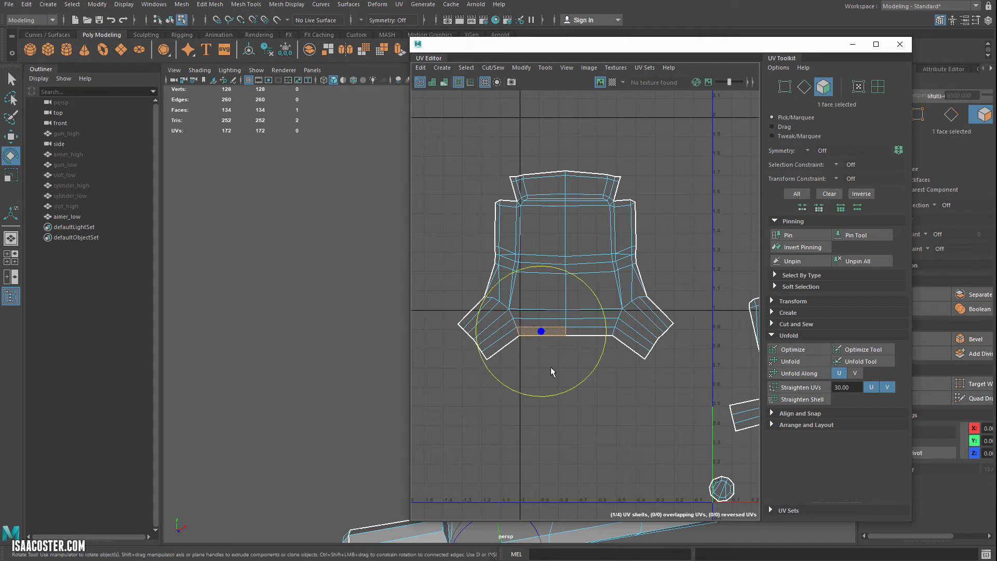
left_click(476, 407)
- Select the six short crosswise edges between the rod strip's middle and its two end flaps and cut the UVs along them
scroll(523, 265, "up", 1)
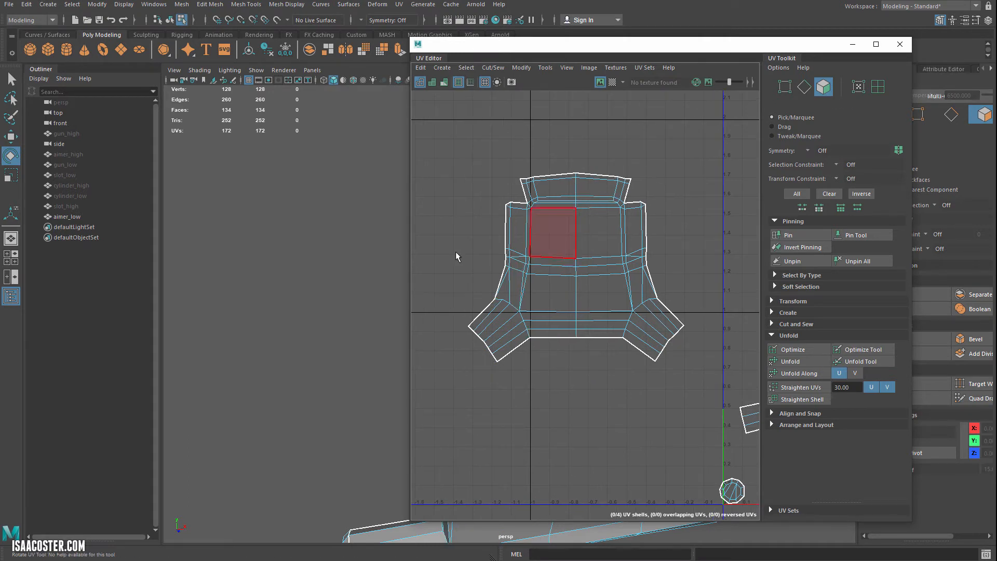
scroll(542, 358, "up", 3)
right_click(542, 358)
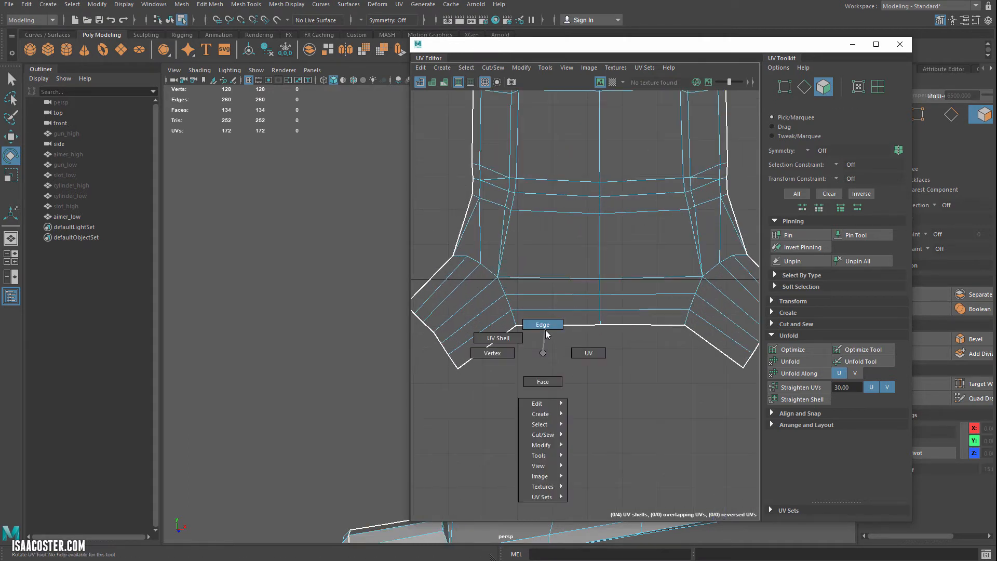
right_click_drag(547, 333, 544, 327)
left_click(514, 310)
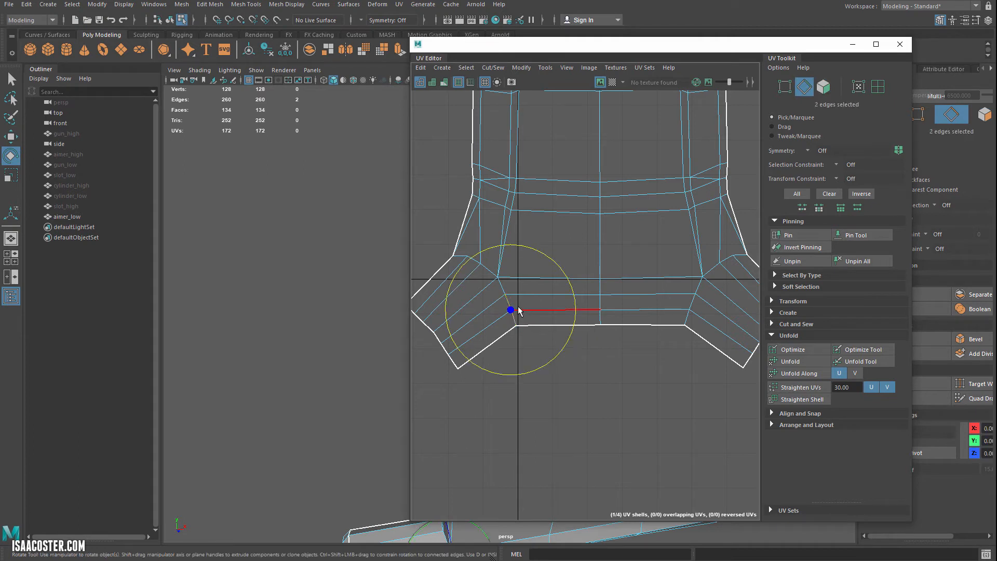
key("q")
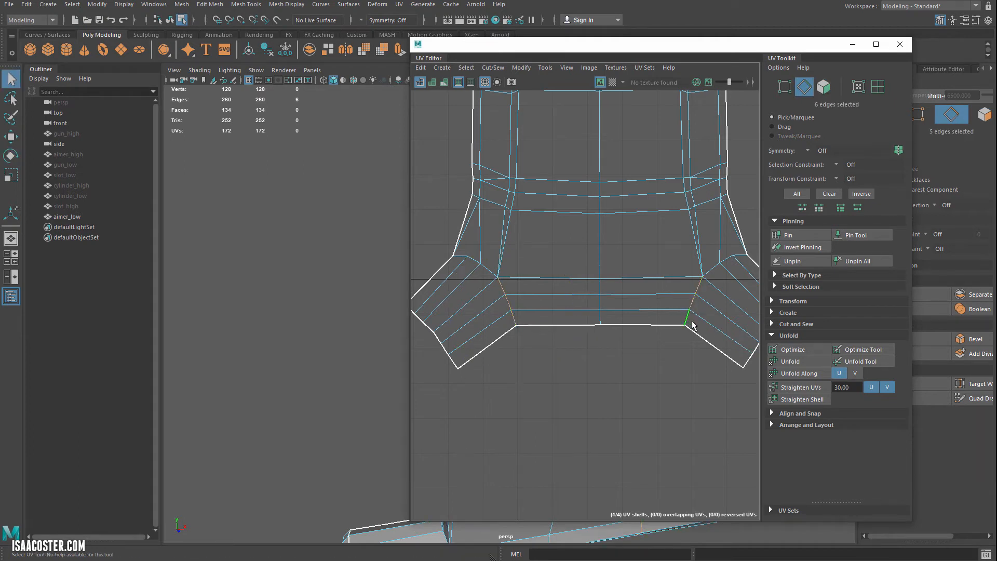
left_click(693, 326, "shift")
left_click(790, 361)
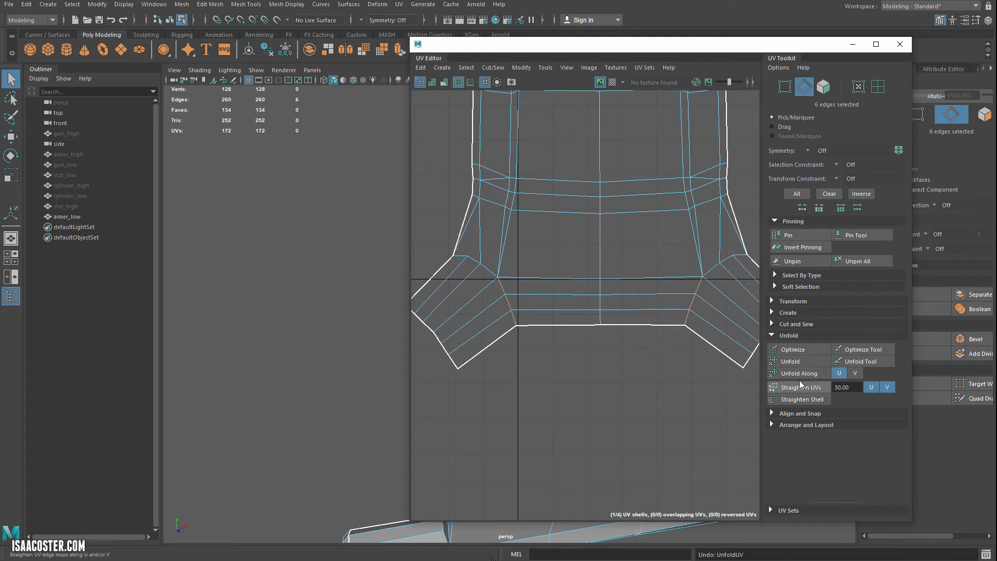
left_click(442, 67)
mouse_move(493, 68)
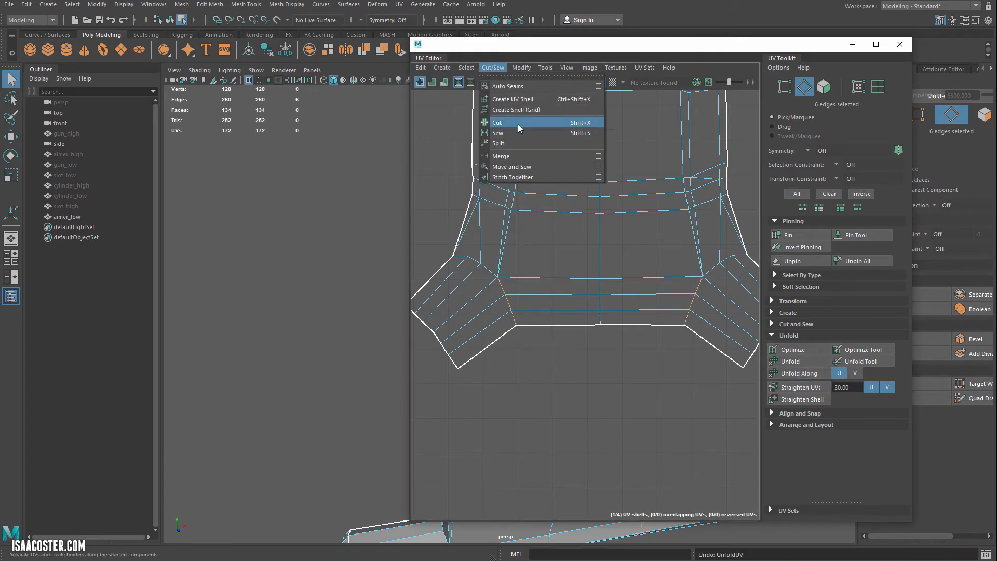
left_click(518, 125)
- Select all faces of the large shell, unfold it with the separated rod flaps, and deselect it
right_click_drag(526, 348, 525, 377)
double_click(545, 317)
scroll(614, 369, "down", 3)
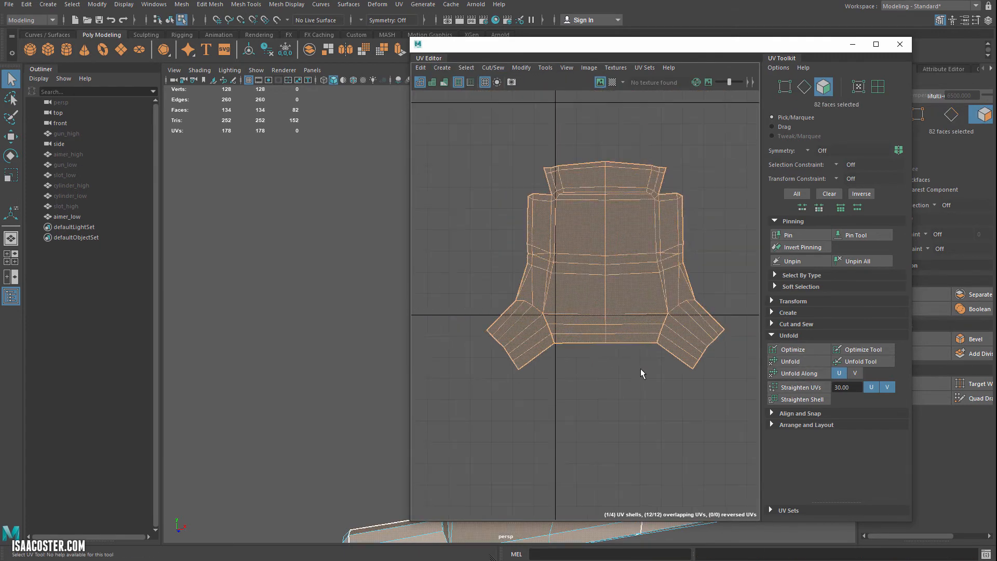
left_click(805, 363)
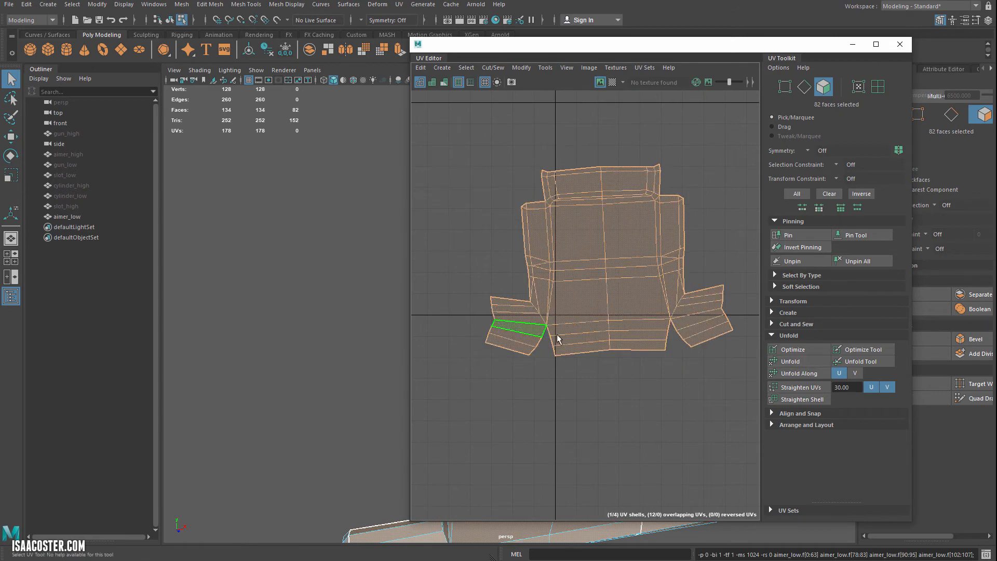
scroll(563, 395, "down", 1)
middle_click_drag(569, 404, 501, 350, "alt")
left_click(574, 313)
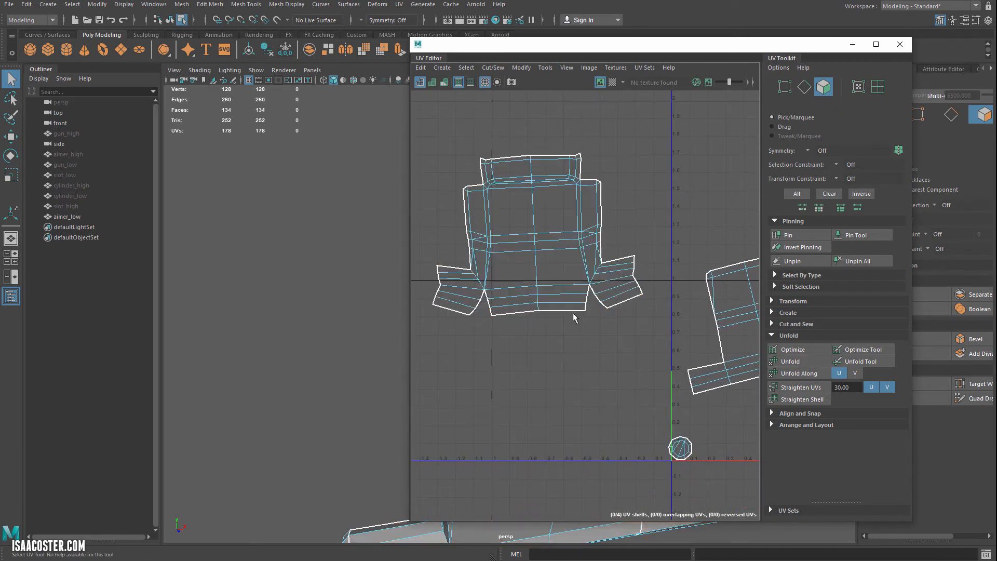
- Examine the aimer's rod and plate from several angles, comparing the new rod seams with the corresponding areas of the UV shell
scroll(351, 364, "down", 3)
scroll(351, 372, "up", 2)
middle_click_drag(350, 373, 258, 360, "alt")
left_click_drag(259, 360, 276, 325, "alt")
right_click_drag(276, 325, 259, 348, "alt")
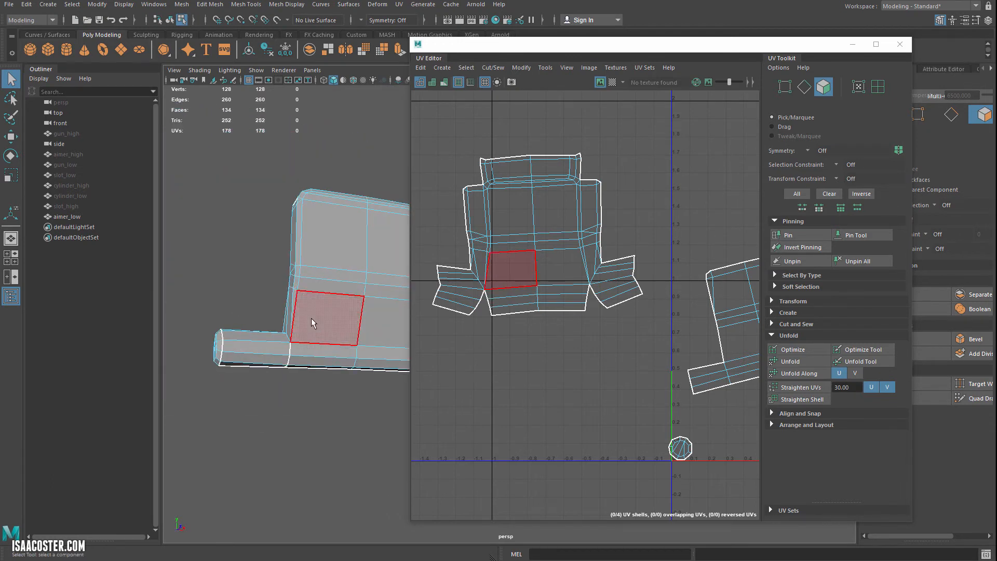
left_click_drag(336, 369, 326, 425, "alt")
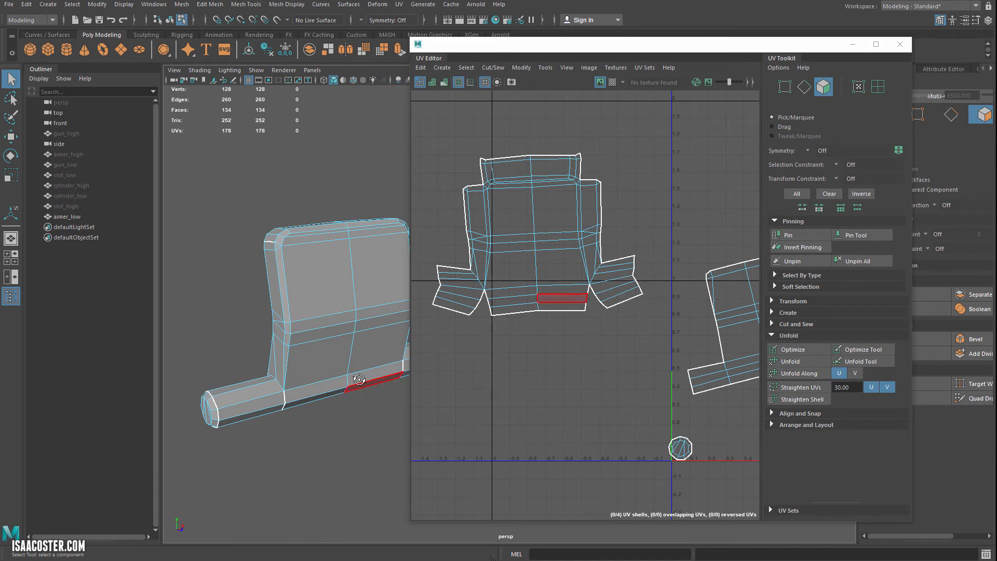
left_click_drag(356, 379, 296, 370, "alt")
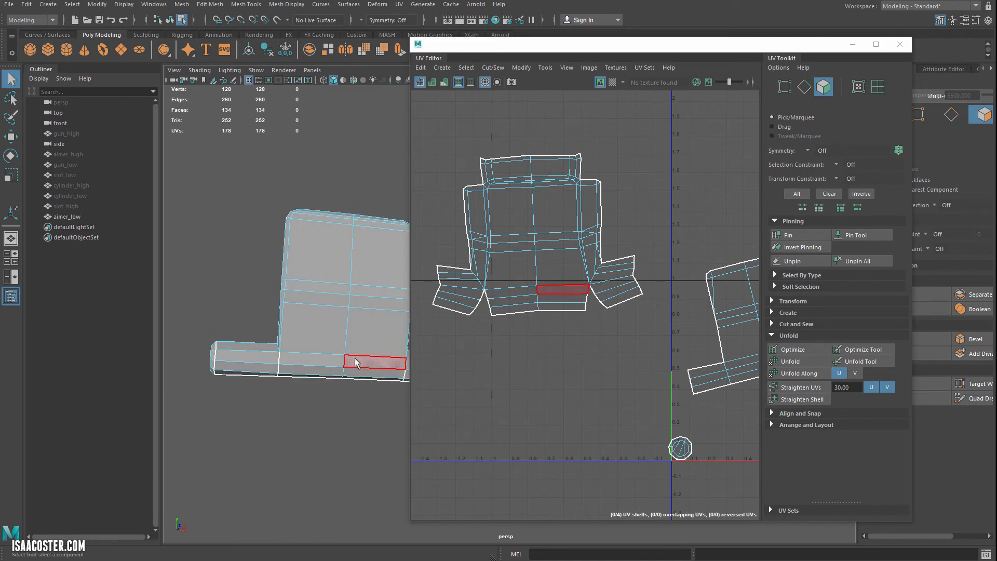
middle_click_drag(567, 349, 585, 353, "alt")
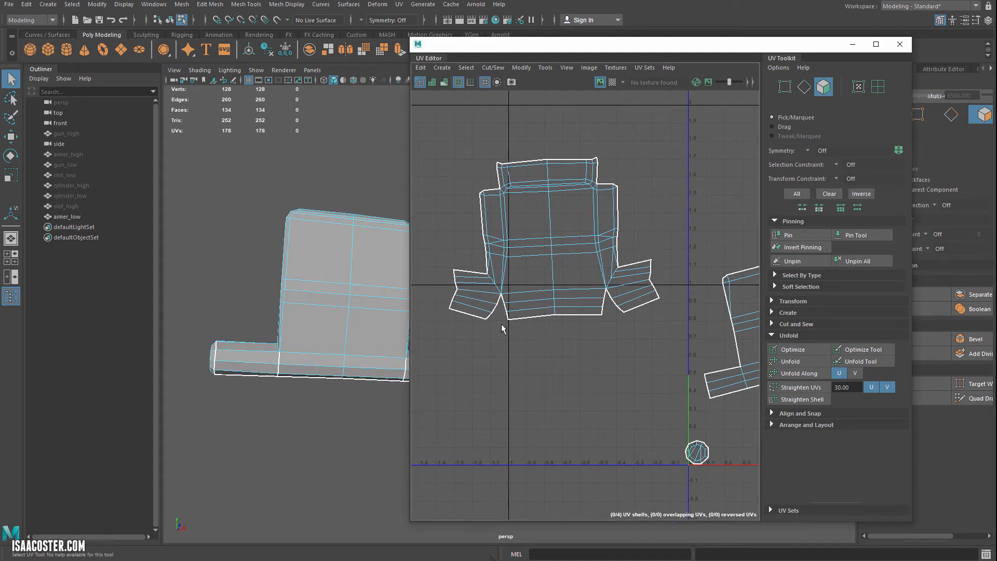
left_click_drag(270, 401, 320, 403, "alt")
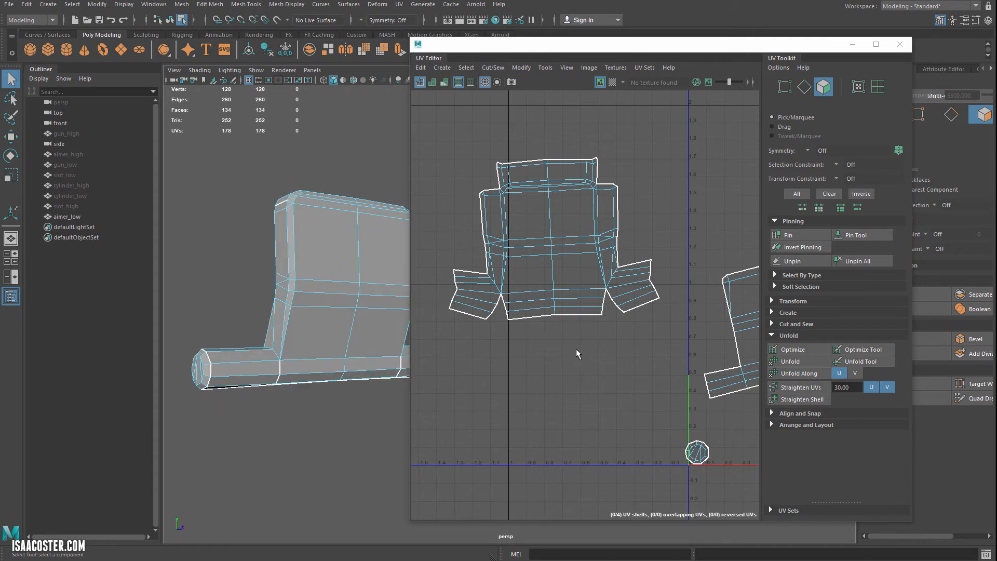
middle_click_drag(576, 349, 588, 350, "alt")
- Select the split edges between the rod strip's middle and its two end flaps and merge their UVs back together
right_click_drag(563, 294, 515, 278)
scroll(503, 332, "up", 3)
left_click(524, 278)
left_click(529, 289, "shift")
left_click(533, 305, "shift")
middle_click_drag(688, 280, 621, 302, "alt")
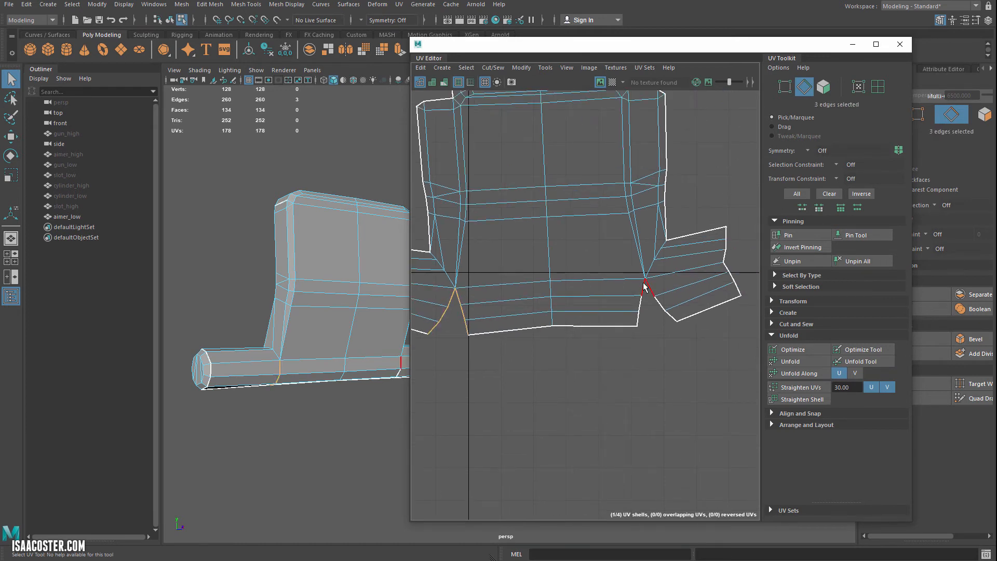
left_click(496, 68)
left_click(519, 156)
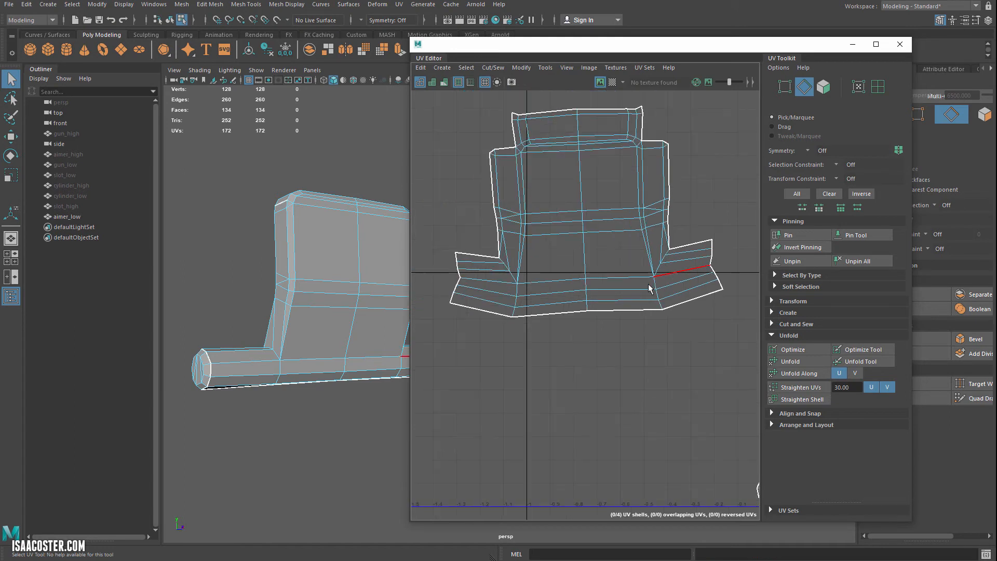
double_click(485, 314)
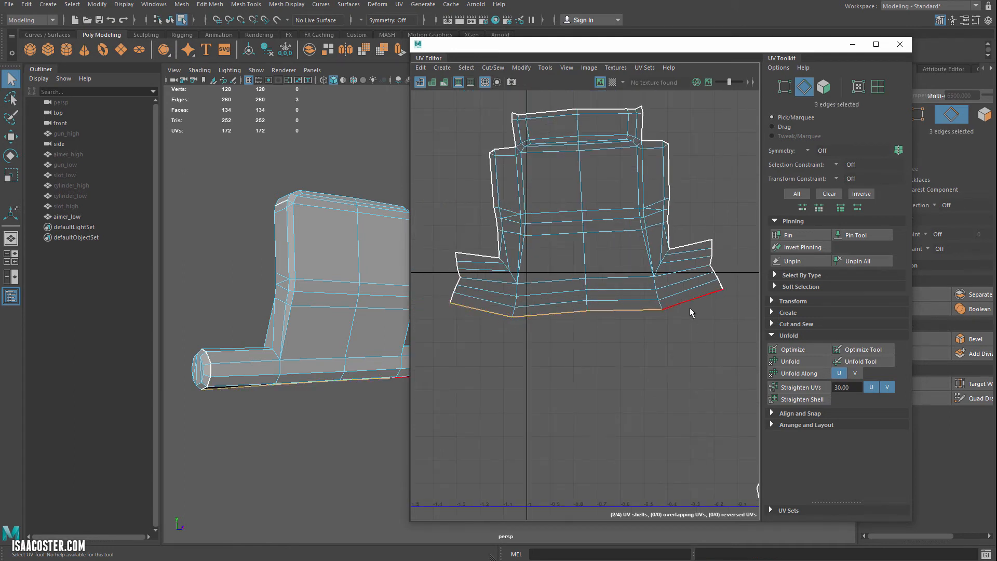
key("e")
key("r")
middle_click_drag(675, 310, 646, 314, "alt")
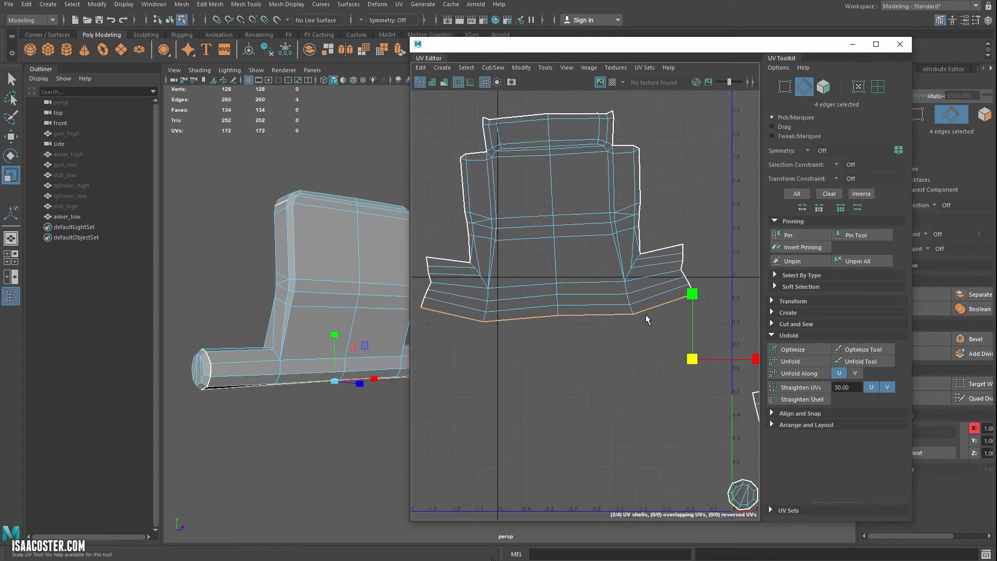
right_click_drag(634, 315, 671, 313)
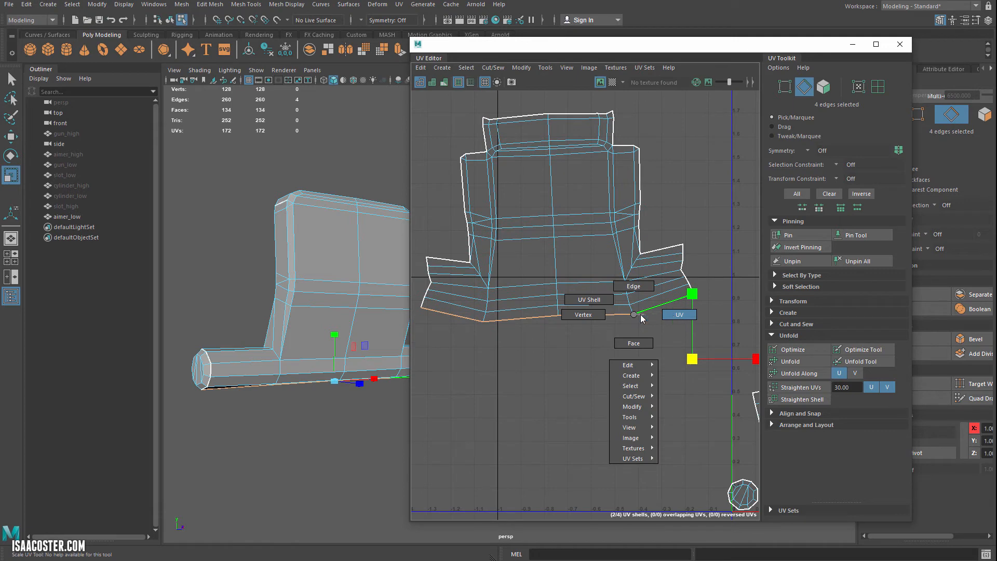
- Select the large rear shell, rotate it slightly clockwise until its centre line is vertical, and deselect it
scroll(639, 327, "down", 3)
right_click_drag(580, 297, 580, 309)
double_click(581, 308)
key("e")
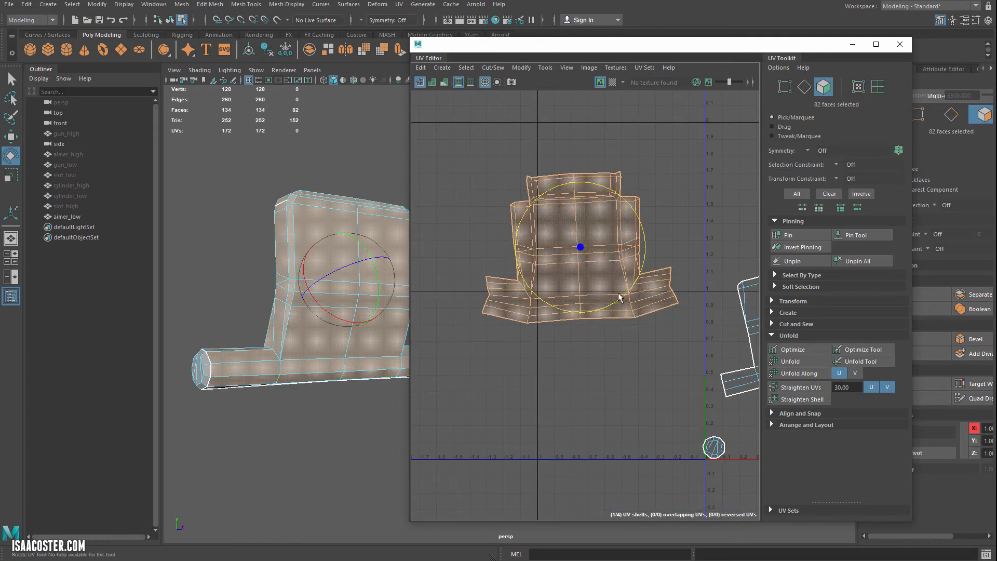
left_click_drag(630, 204, 630, 212)
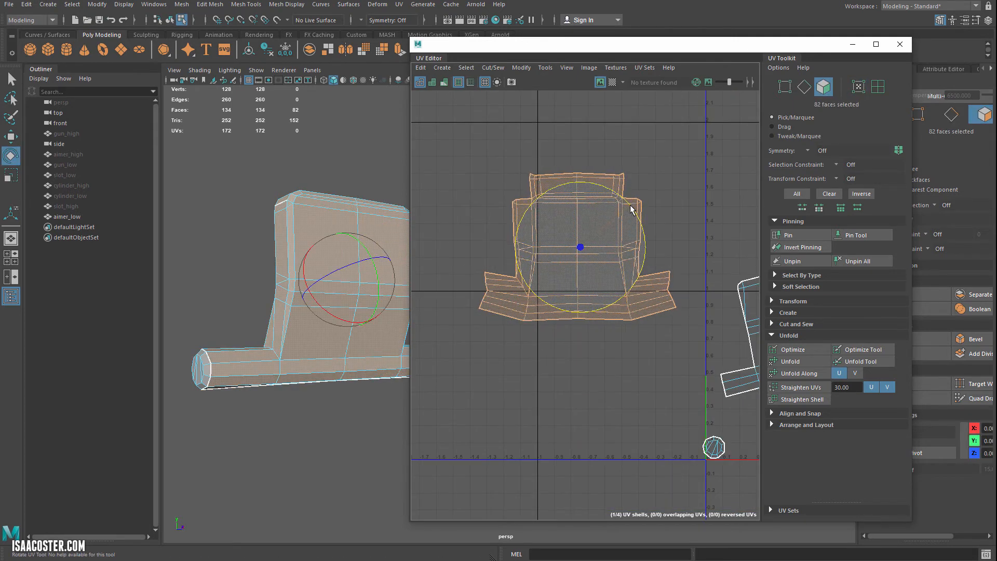
left_click(675, 196)
- Select the tilted smaller plate shell, rotate it upright with its rod strip horizontal, and deselect it
scroll(592, 225, "down", 2)
right_click_drag(662, 264, 664, 285)
double_click(663, 284)
left_click_drag(674, 217, 693, 223)
left_click(666, 187)
- Show the checker map, inspect the texture distortion at the triangular side face above the rod, and hide the map again
left_click(614, 83)
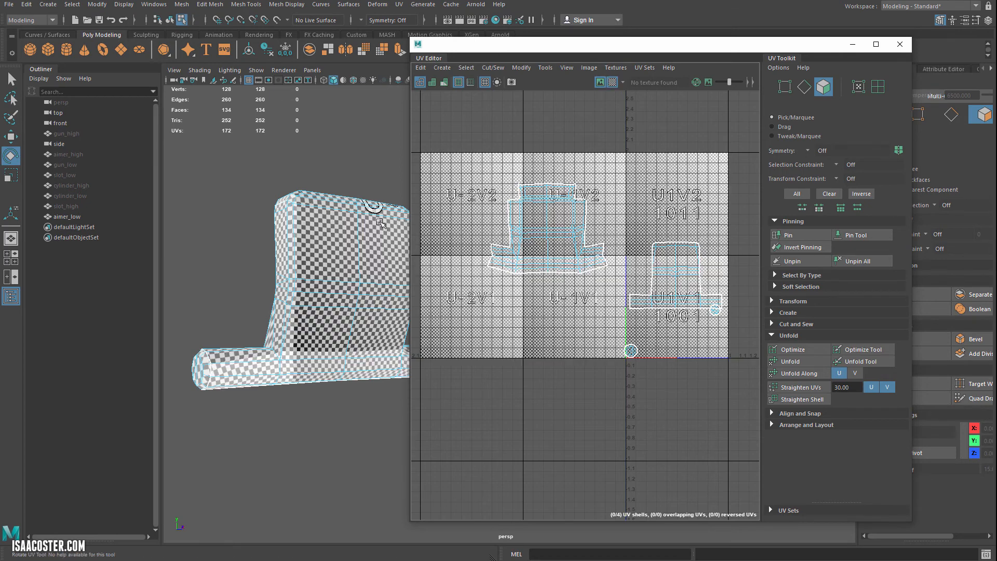
left_click_drag(281, 291, 311, 345, "alt")
right_click_drag(310, 345, 310, 374)
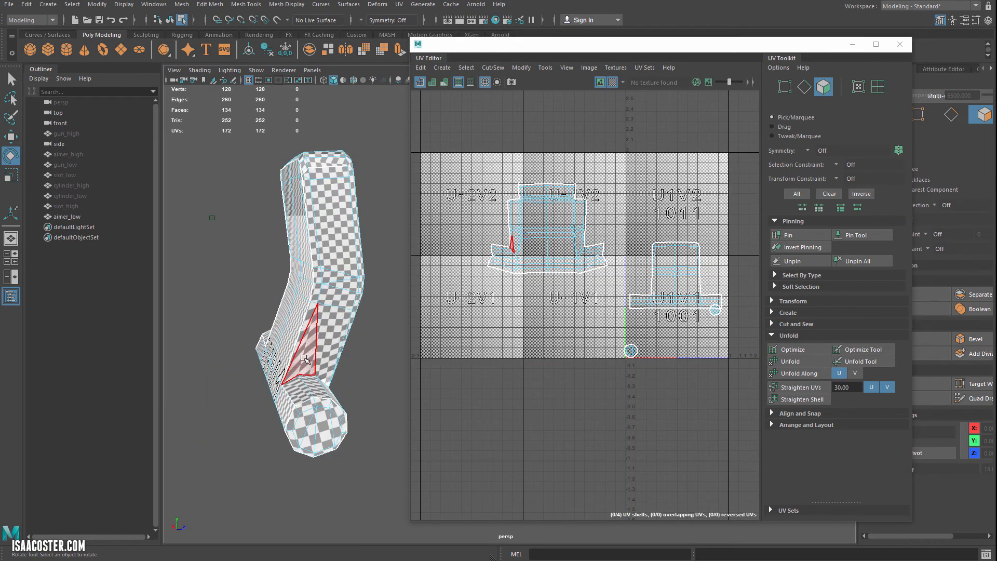
left_click(307, 354)
scroll(447, 298, "up", 3)
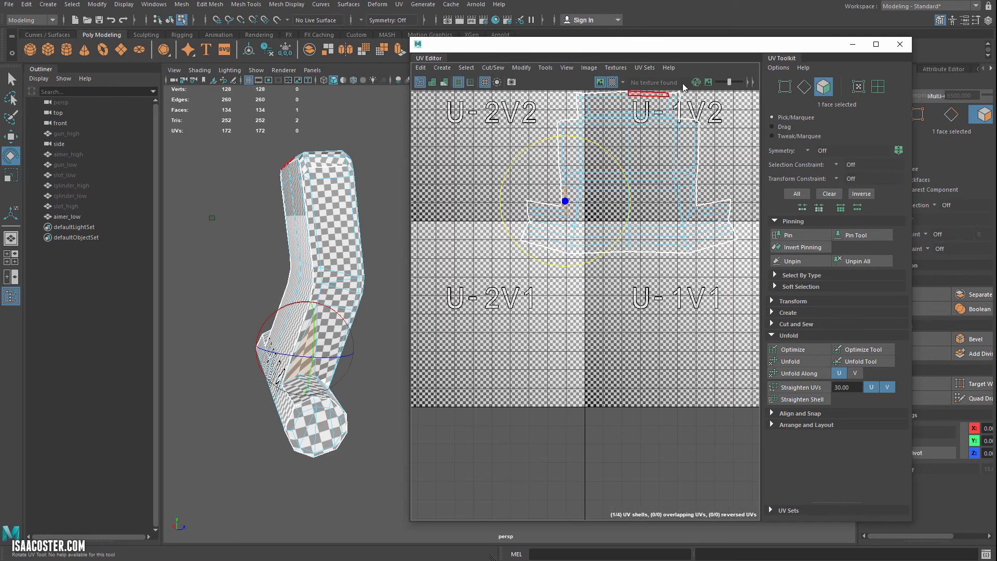
left_click(613, 83)
left_click_drag(290, 281, 327, 288, "alt")
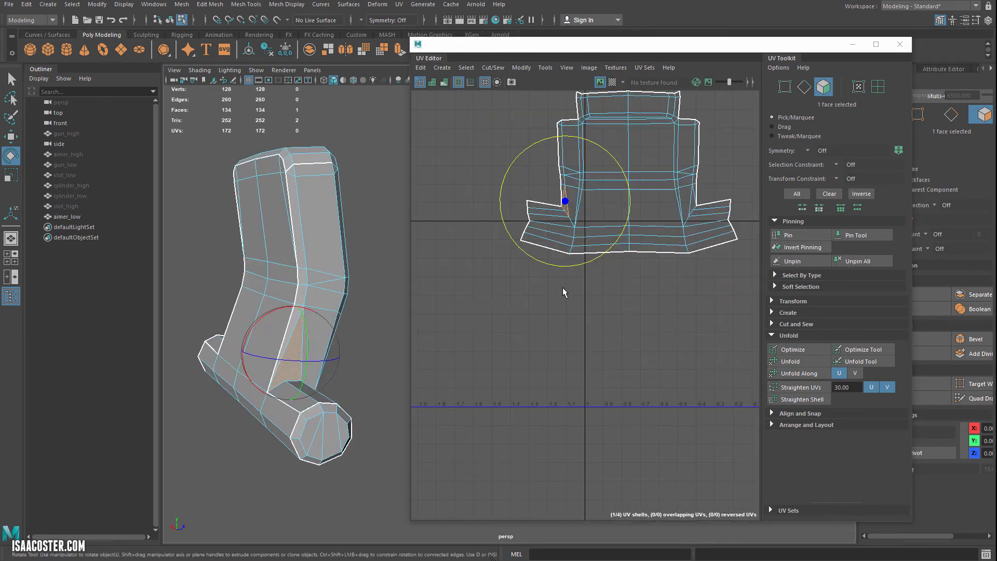
left_click(579, 292)
- Select the edge line between the large rear shell's body and its rod strip, including both diagonal corners, and cut the UVs there
scroll(556, 271, "up", 3)
right_click(557, 263)
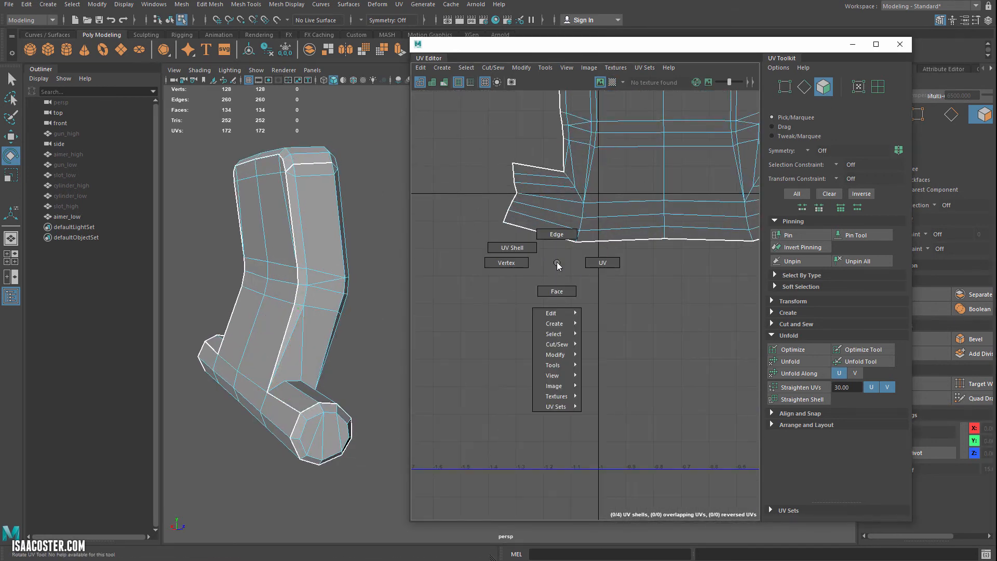
left_click(556, 235)
middle_click_drag(579, 200, 579, 224, "alt")
scroll(565, 200, "up", 3)
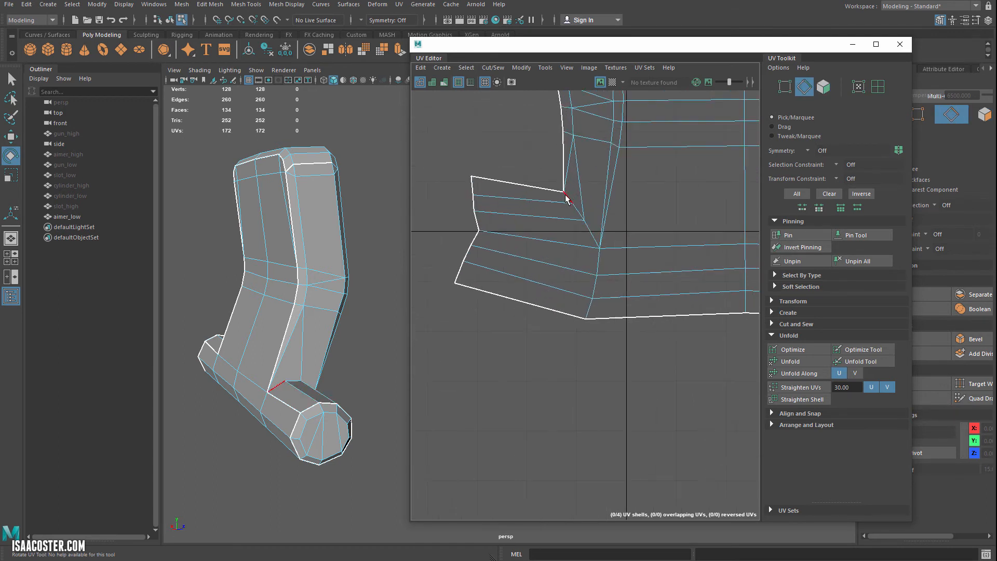
left_click(567, 195)
left_click(579, 212, "shift")
key("q")
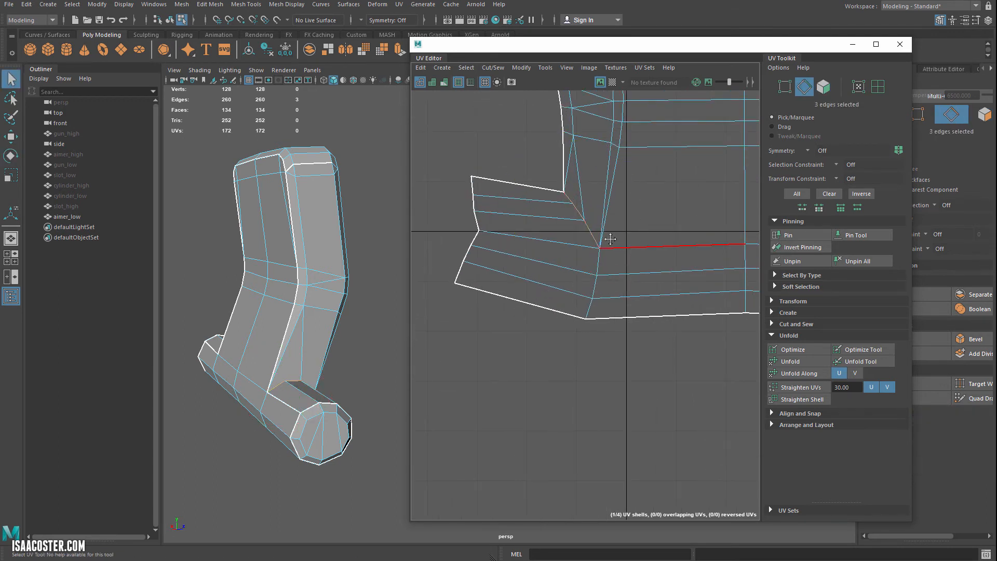
middle_click_drag(610, 239, 560, 257, "alt")
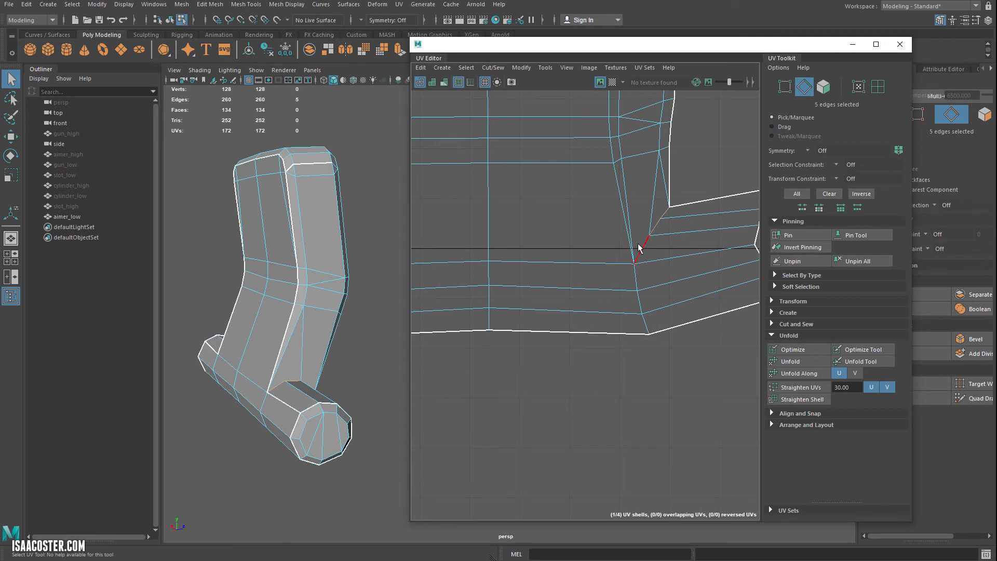
scroll(711, 256, "down", 2)
left_click(639, 265)
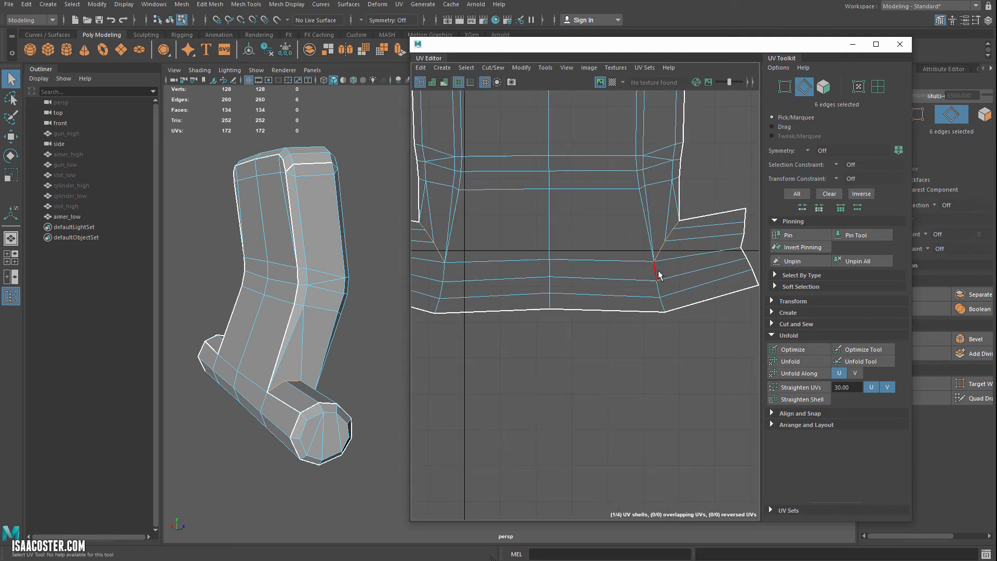
key("ctrl+z")
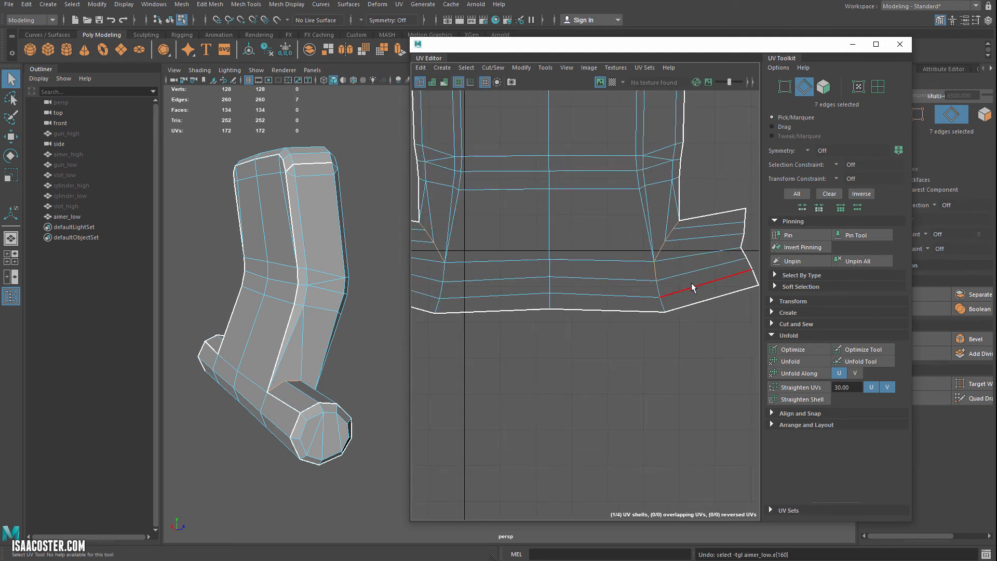
left_click(578, 266, "shift")
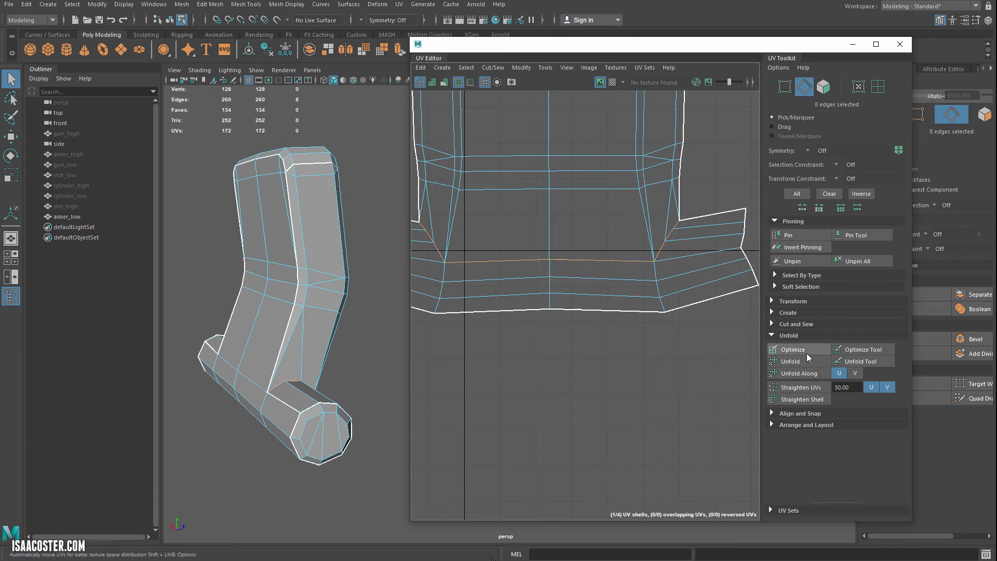
left_click(493, 68)
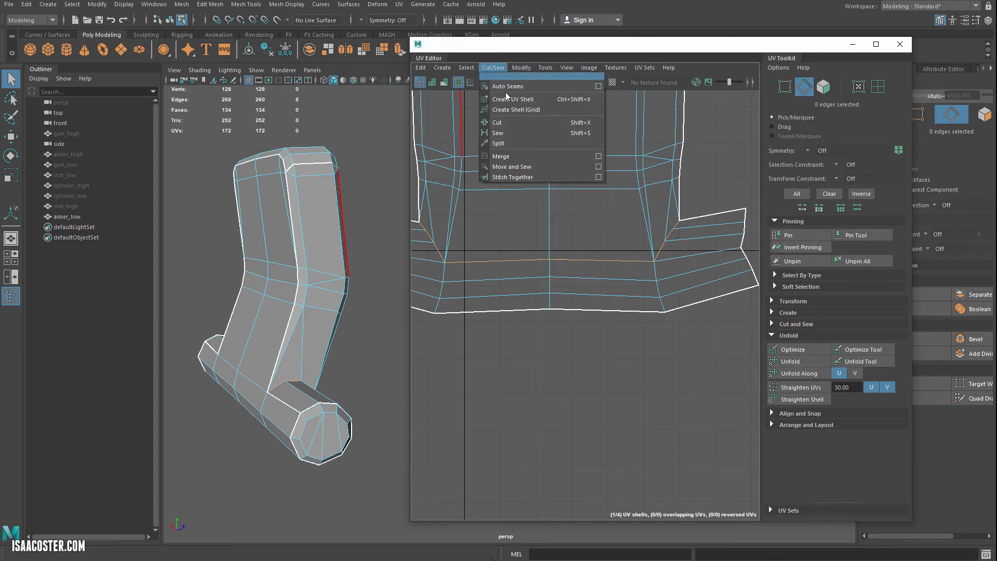
left_click(504, 119)
- Select the cut-off rod strip shell, move it straight down clear of the large shell, and unfold it
double_click(548, 299)
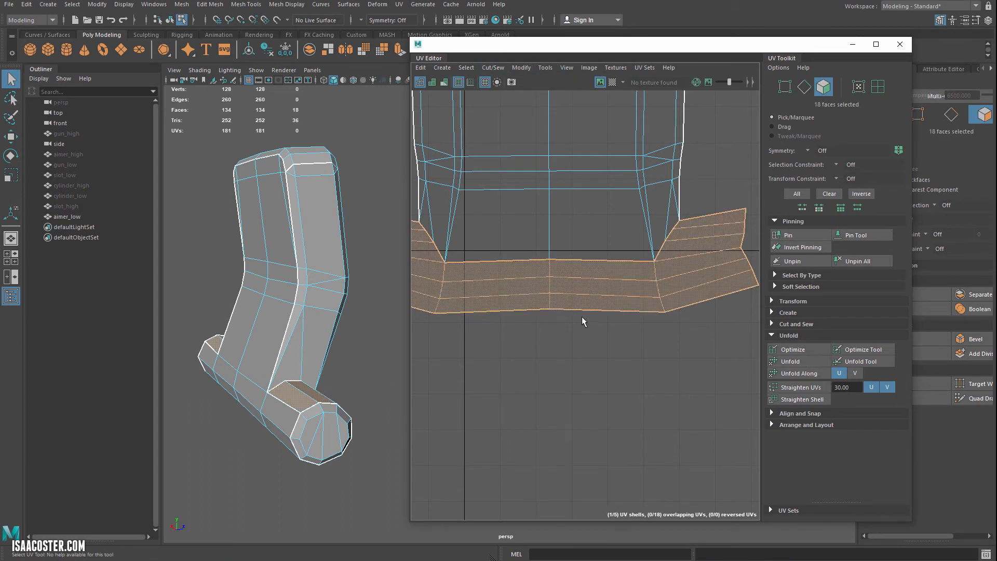
key("w")
scroll(580, 318, "down", 3)
left_click_drag(559, 239, 560, 326)
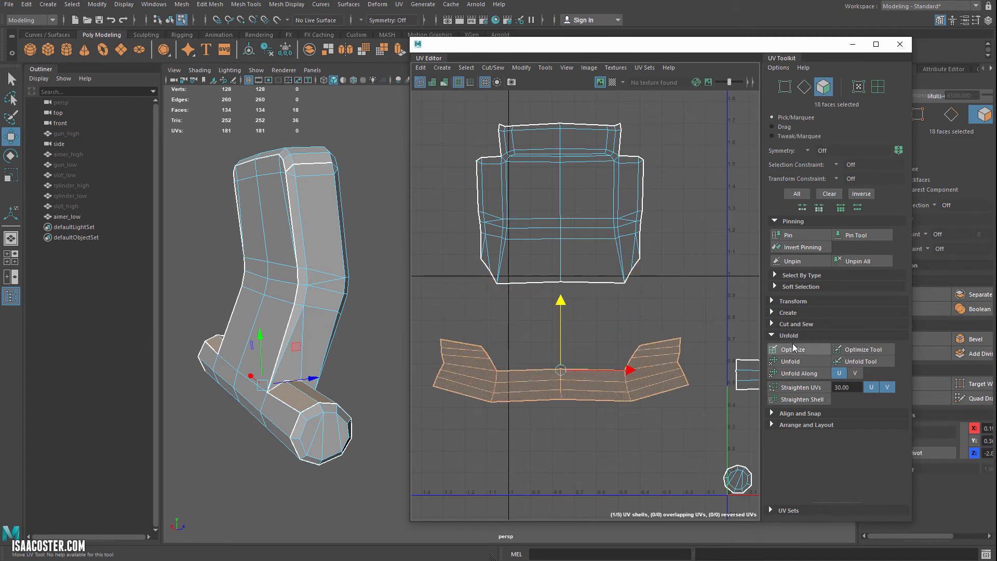
left_click(802, 360)
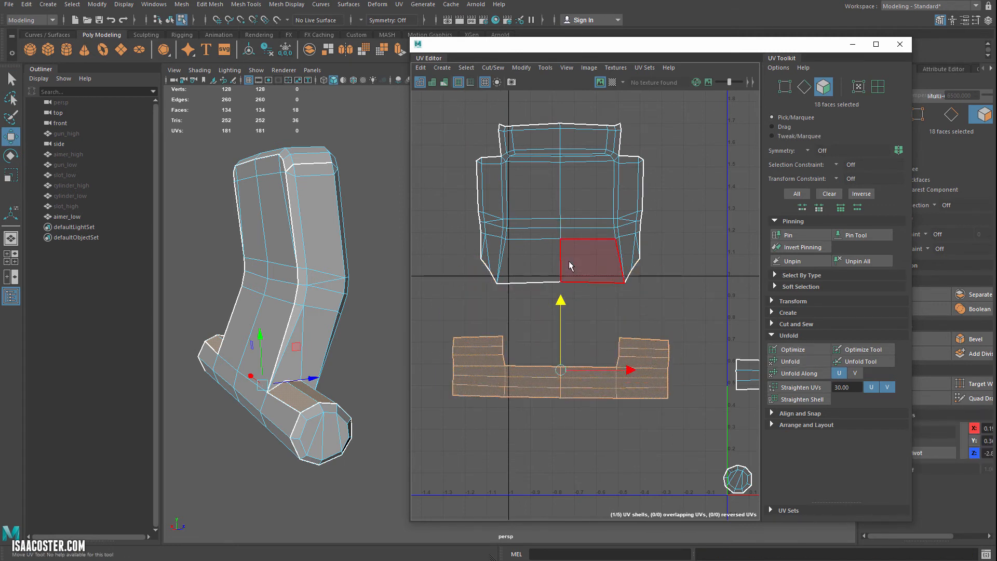
- Select the remaining body of the large rear shell, unfold it, and deselect it
double_click(569, 261)
left_click(796, 363)
left_click(576, 298)
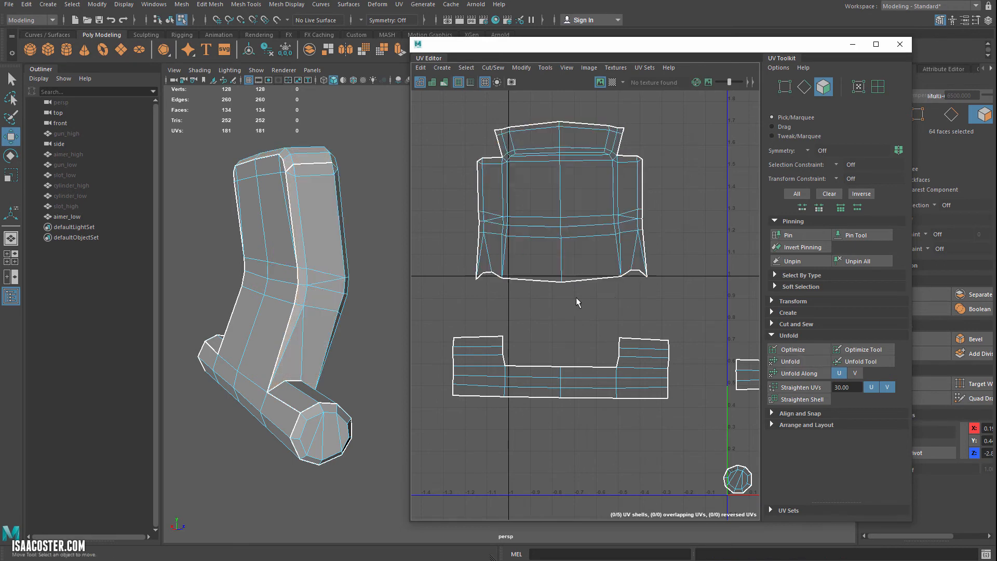
scroll(574, 327, "down", 3)
middle_click_drag(486, 334, 571, 314, "alt")
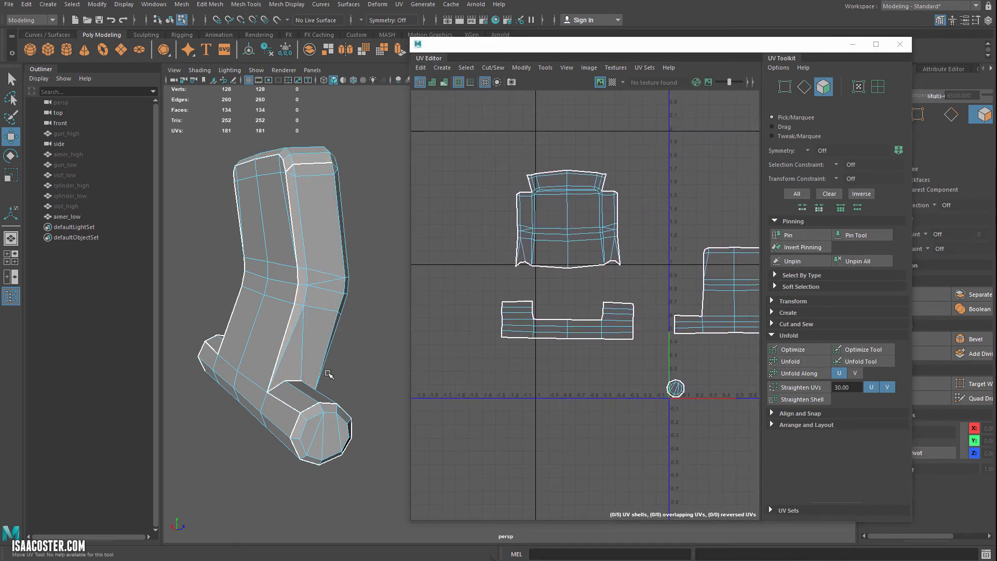
- Show the checker map, inspect the texture distortion on the aimer's side faces and rod, and hide the map again
left_click_drag(329, 374, 340, 379, "alt")
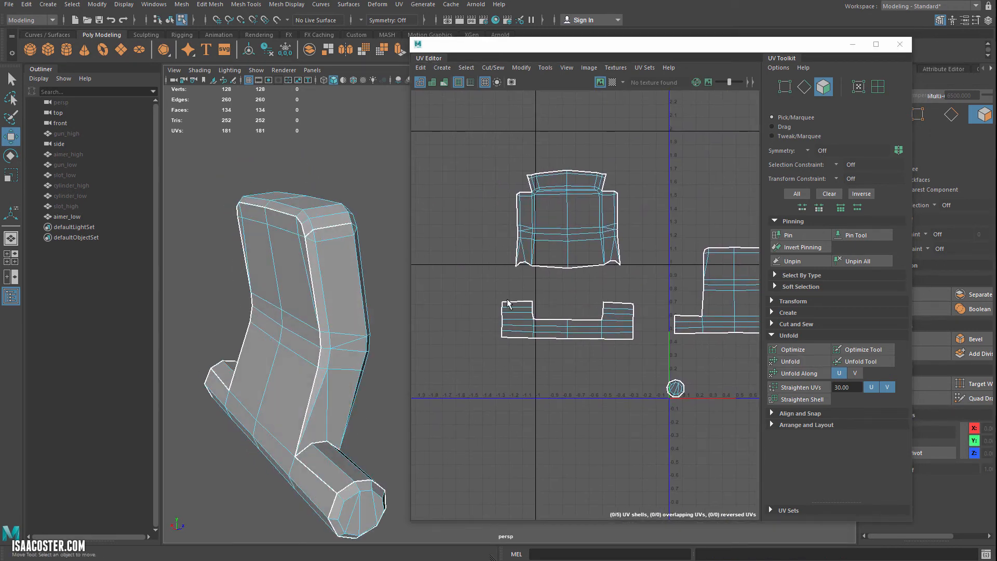
middle_click_drag(540, 299, 522, 317, "alt")
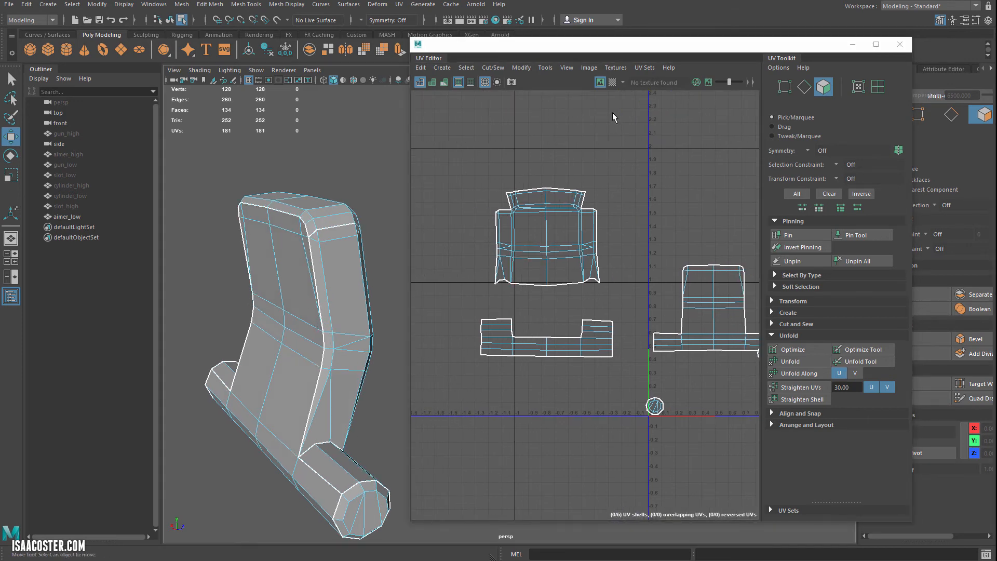
left_click(613, 82)
left_click_drag(359, 296, 362, 258, "alt")
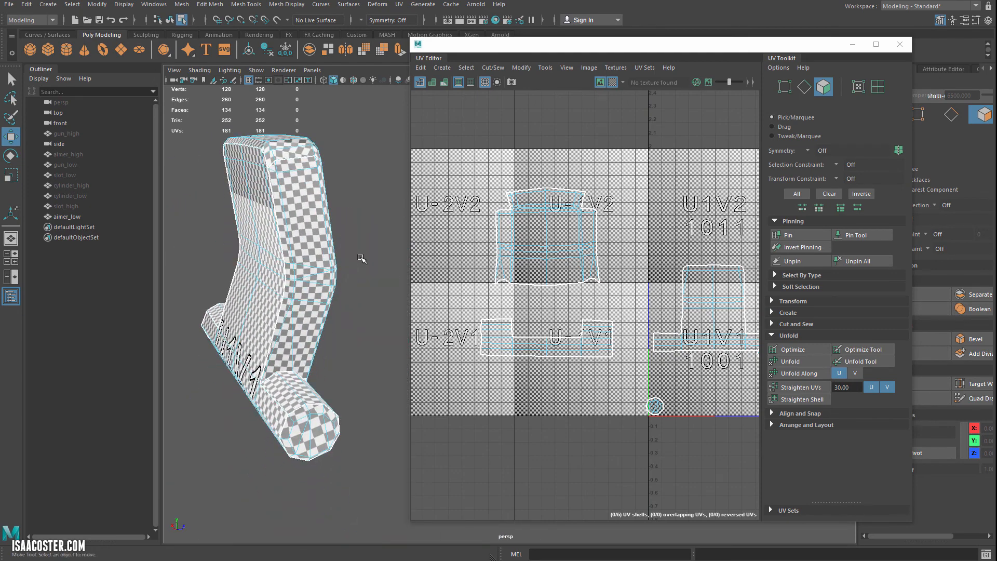
left_click(613, 82)
- Move the smaller plate shell up and slightly left, clear of the round cap shell, and return to object mode
scroll(601, 250, "down", 2)
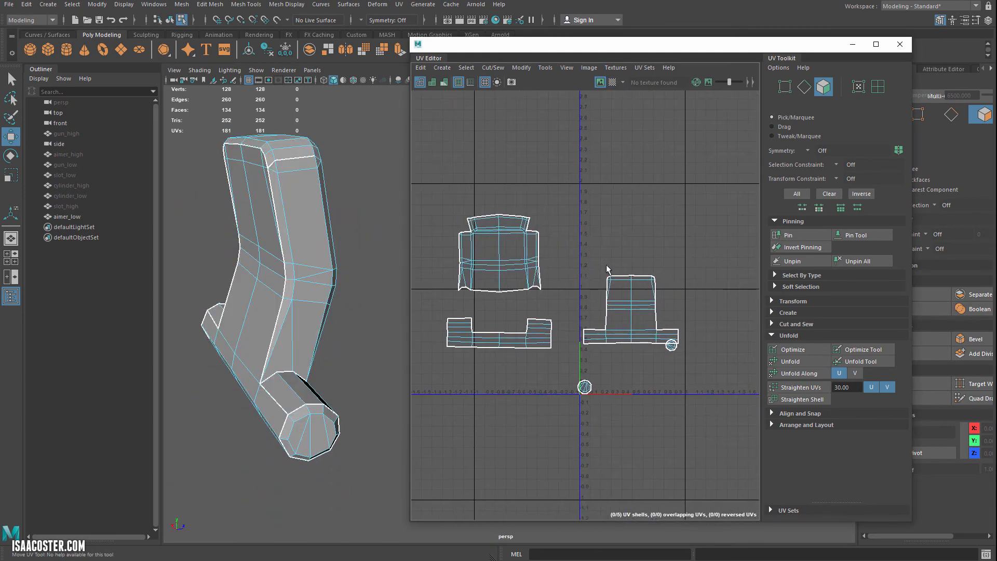
left_click(629, 305)
left_click_drag(628, 304, 610, 270)
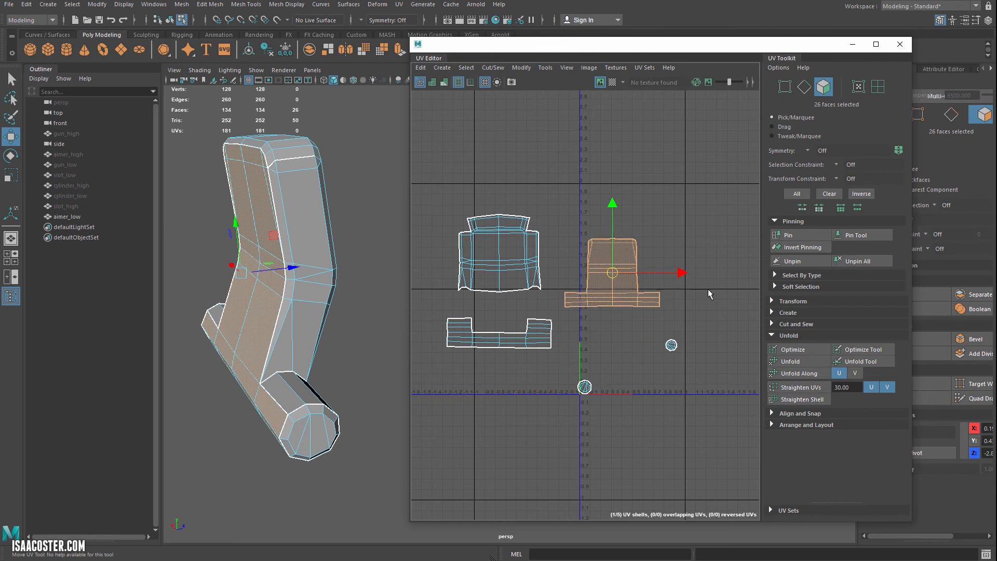
left_click(667, 326)
scroll(667, 325, "down", 2)
scroll(667, 326, "up", 1)
left_click(510, 319)
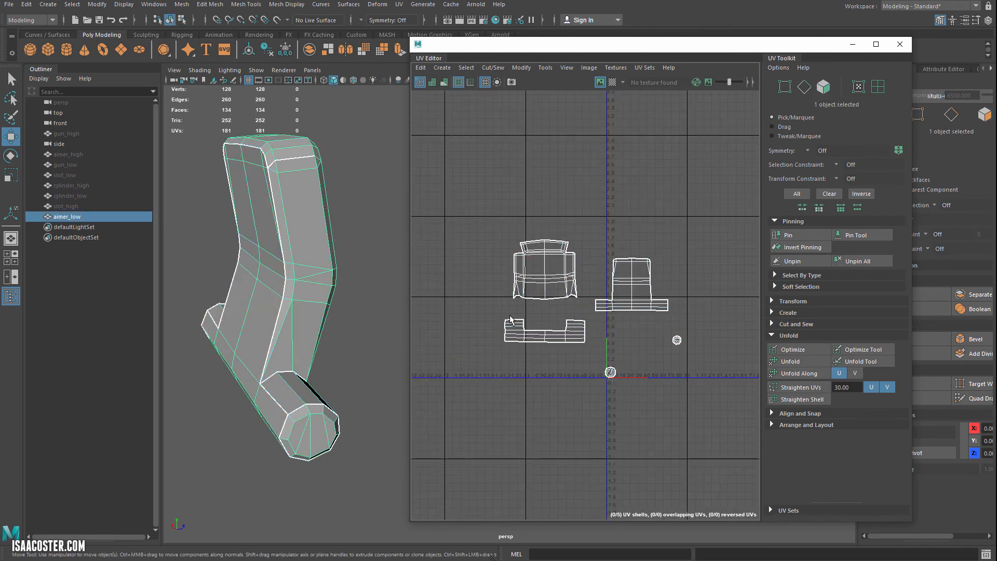
- Unhide slot_low, bring both slots into view, apply a camera-based UV projection, and unfold the shells
left_click(69, 173)
scroll(565, 229, "up", 1)
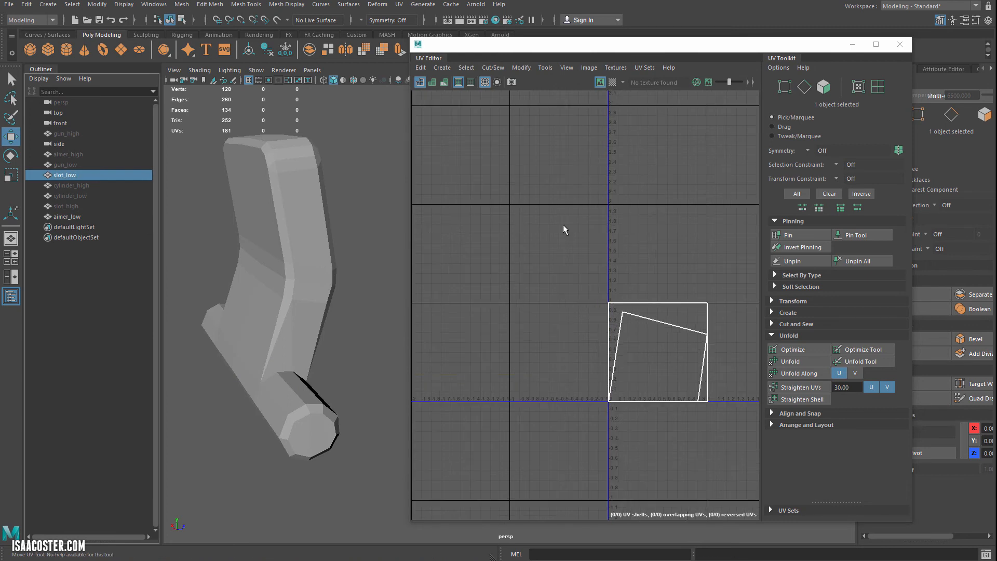
right_click_drag(324, 300, 260, 319, "alt")
left_click_drag(260, 319, 315, 323, "alt")
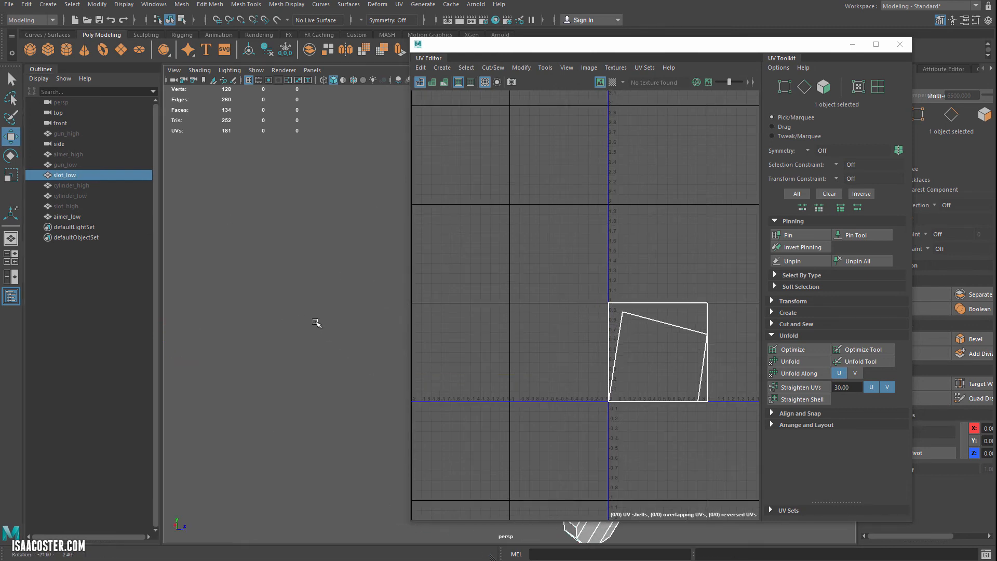
middle_click_drag(316, 322, 107, 248, "alt")
left_click_drag(303, 293, 302, 286, "alt")
left_click(466, 68)
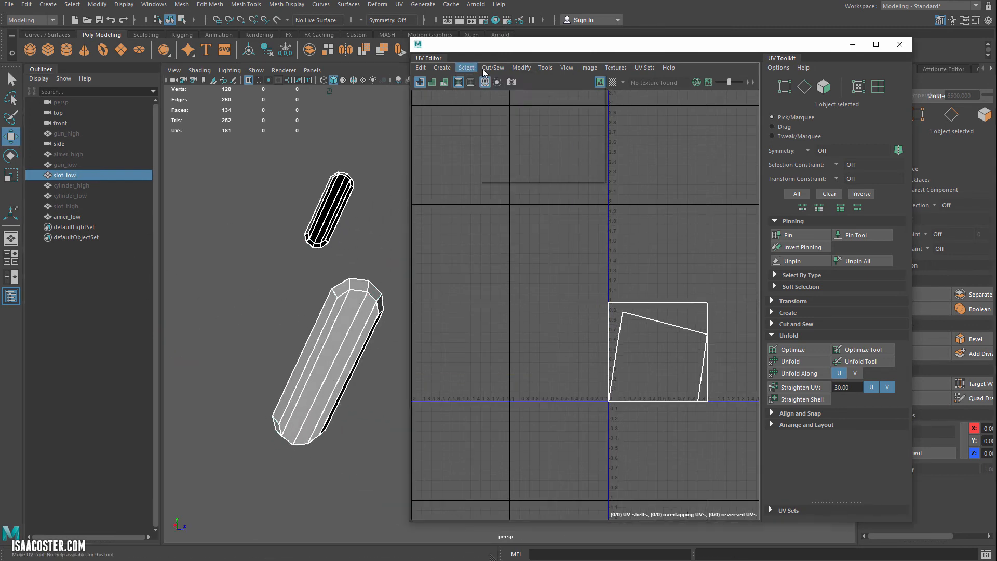
mouse_move(493, 68)
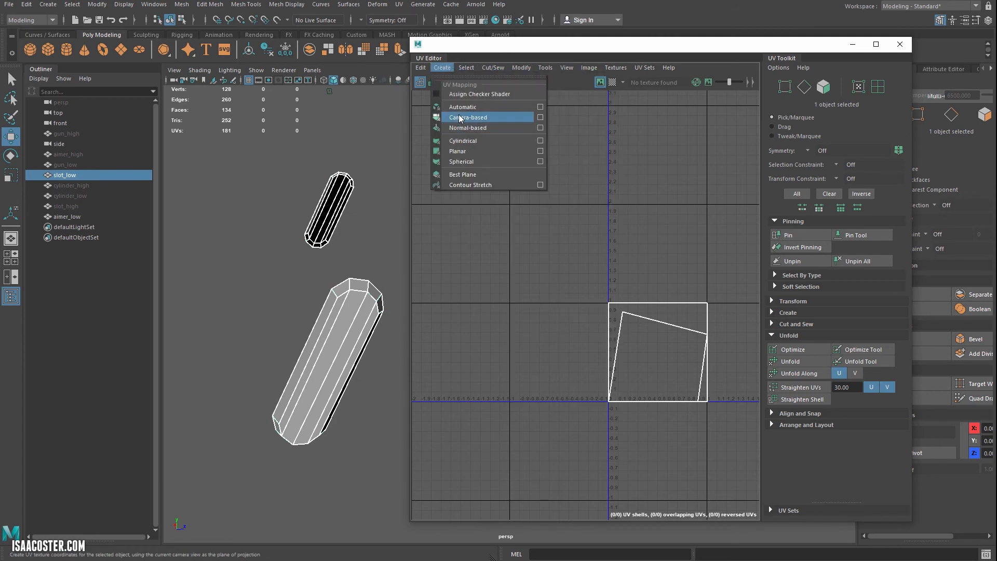
left_click(457, 111)
left_click(803, 364)
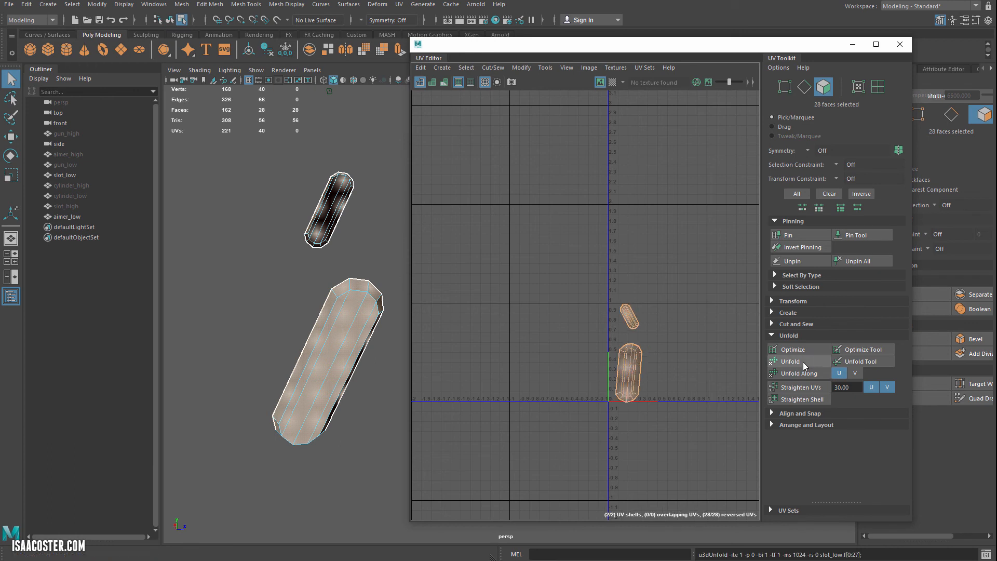
- Rotate the large and small slot shells until each stands vertical, and deselect them
left_click(666, 361)
scroll(666, 361, "up", 2)
scroll(650, 338, "up", 2)
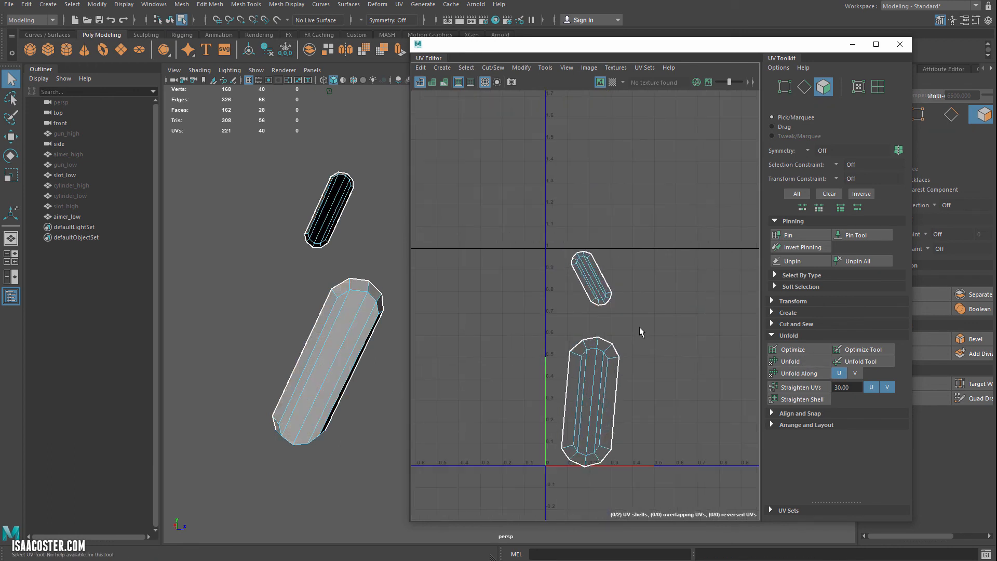
left_click_drag(641, 333, 562, 464)
key("e")
left_click_drag(636, 357, 630, 352)
left_click(615, 282)
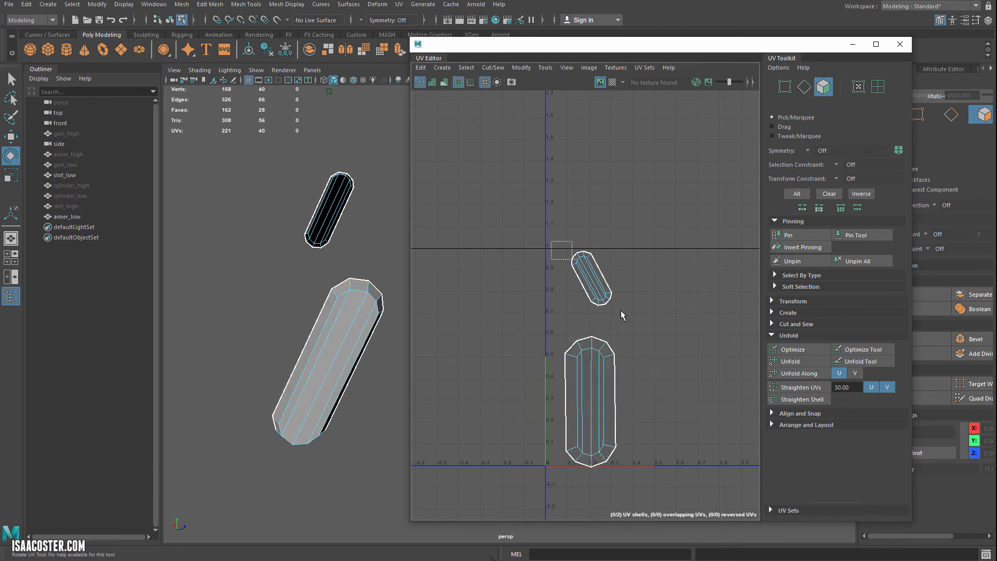
left_click_drag(564, 243, 650, 304)
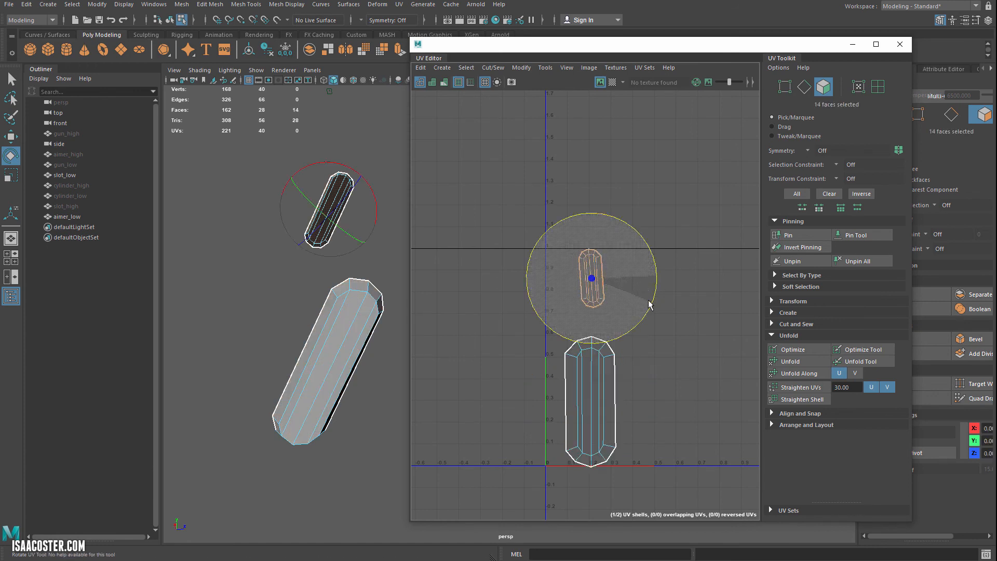
left_click(685, 321)
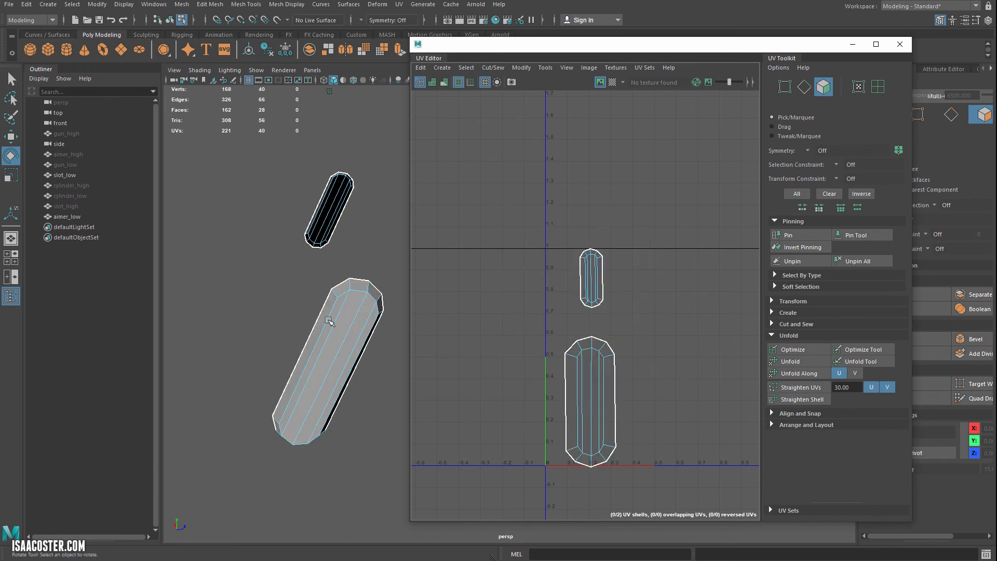
- Select the hidden cylinder_low part and make it visible
scroll(336, 327, "down", 4)
middle_click_drag(336, 326, 260, 319, "alt")
left_click(83, 196)
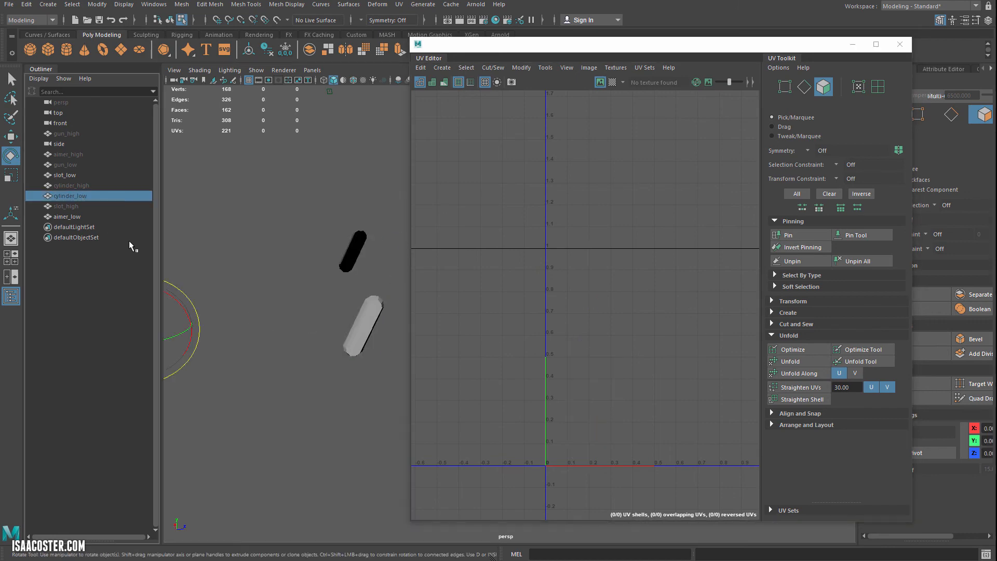
key("shift+h")
- View cylinder_low's round faces head-on, project its UVs from the camera, unfold both shells, and deselect them
middle_click_drag(363, 284, 325, 288, "alt")
left_click_drag(325, 288, 318, 294, "alt")
left_click(443, 68)
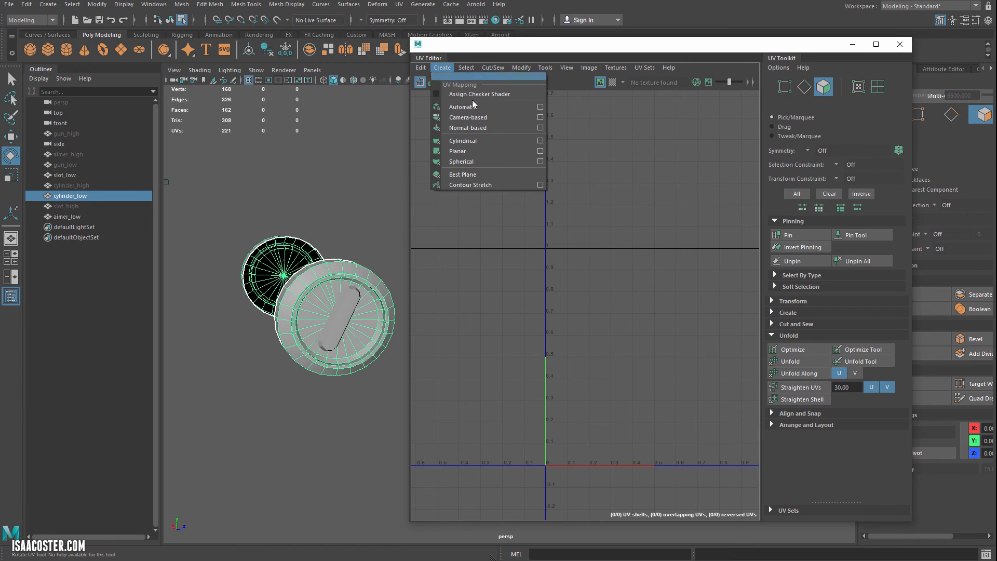
left_click(478, 118)
left_click(803, 360)
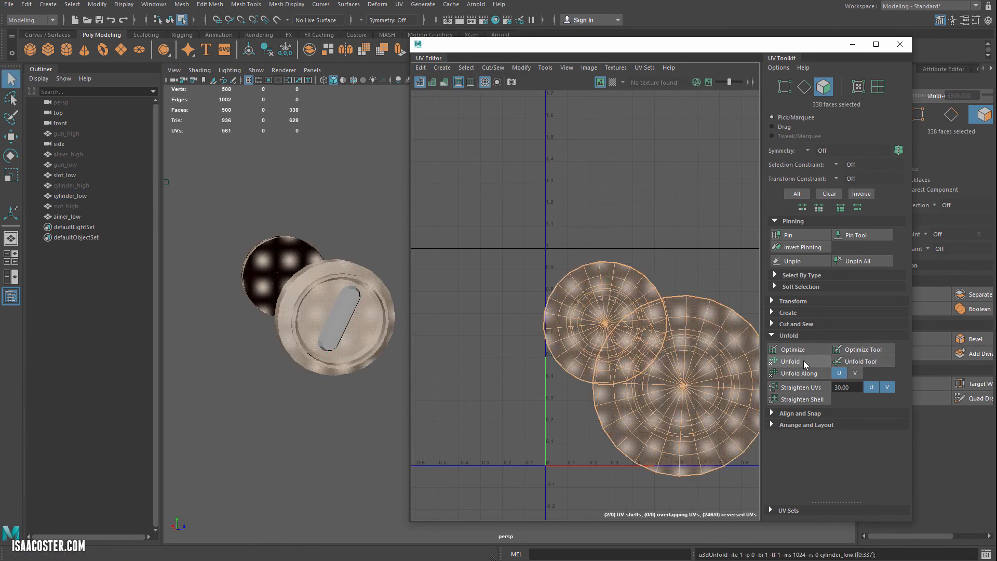
scroll(614, 250, "down", 3)
scroll(615, 249, "down", 1)
left_click_drag(307, 255, 318, 262, "alt")
left_click(285, 201)
left_click_drag(286, 203, 102, 207, "alt")
- Unhide gun_low and bring all of its UV shells into view
left_click(64, 164)
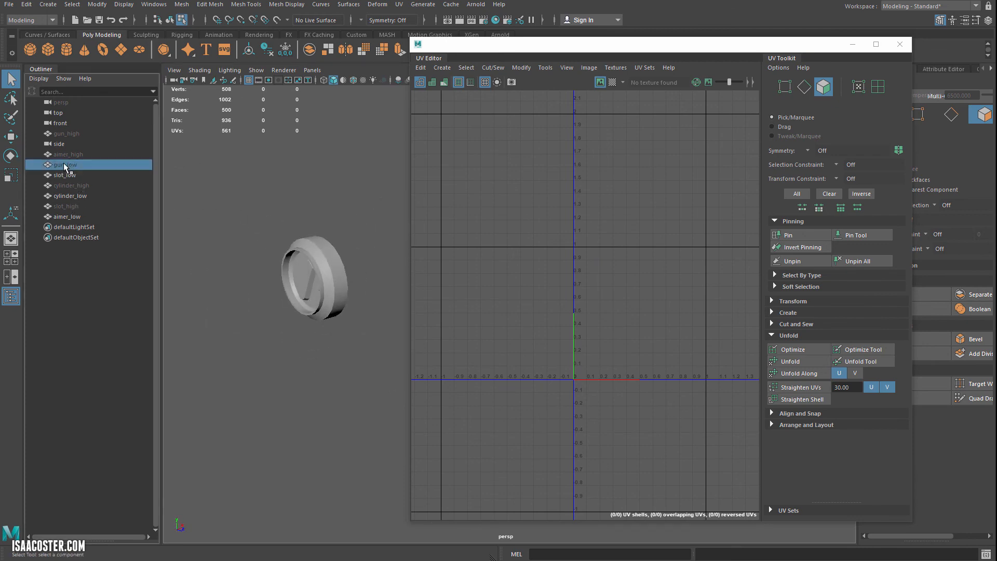
key("shift+h")
key("f")
scroll(535, 315, "down", 5)
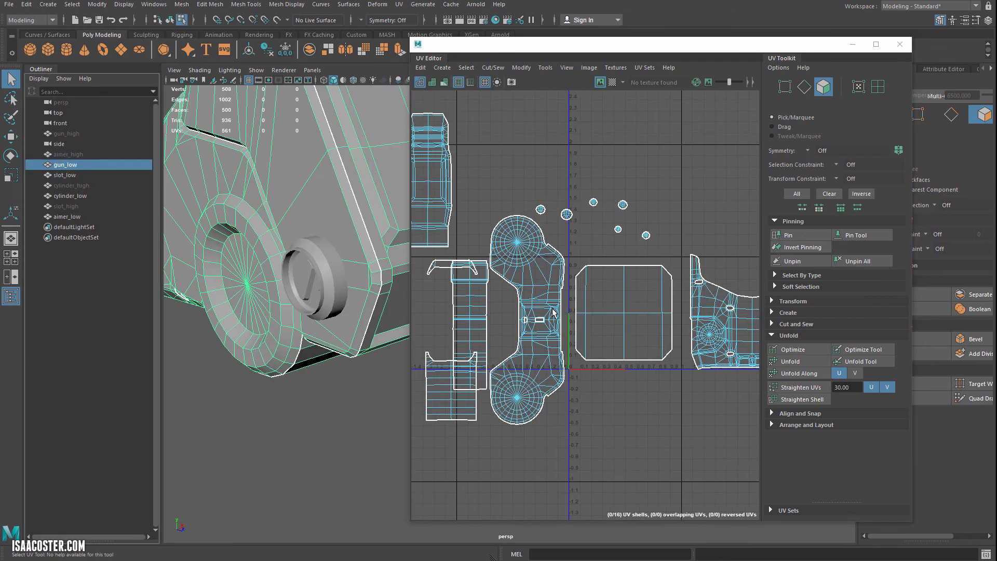
middle_click_drag(535, 312, 591, 313, "alt")
scroll(530, 276, "up", 2)
middle_click_drag(531, 276, 489, 272, "alt")
scroll(490, 272, "down", 3)
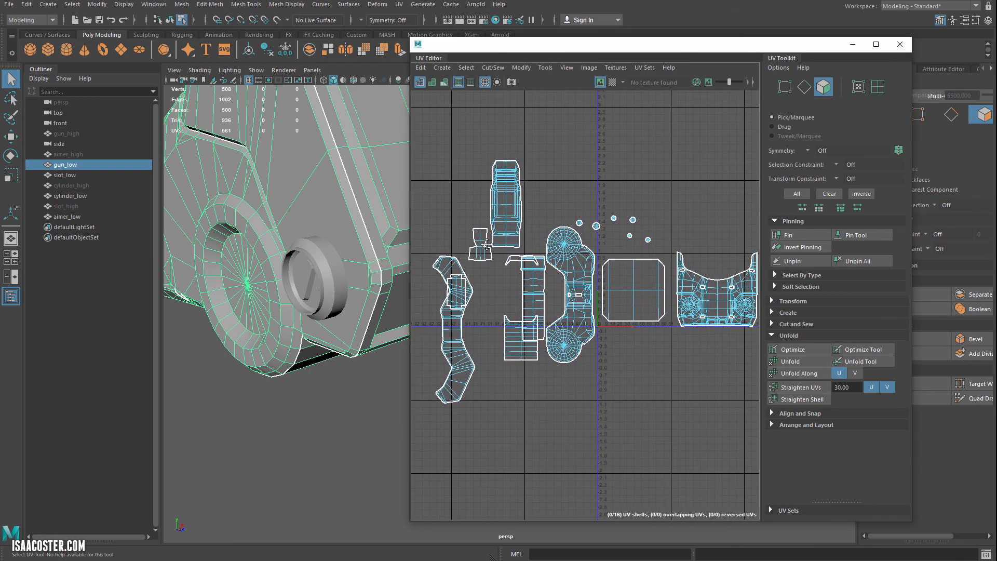
- Switch to object mode and select gun_low, slot_low, cylinder_low and aimer_low together
left_click_drag(322, 262, 289, 294, "alt")
right_click_drag(290, 294, 279, 237, "alt")
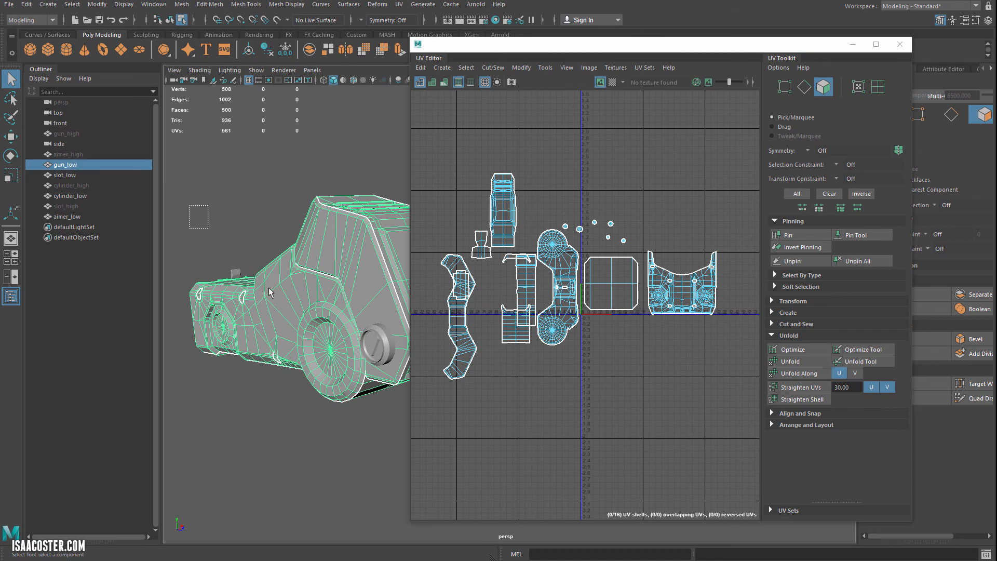
left_click_drag(269, 288, 410, 432)
middle_click_drag(370, 419, 316, 428, "alt")
key("F8")
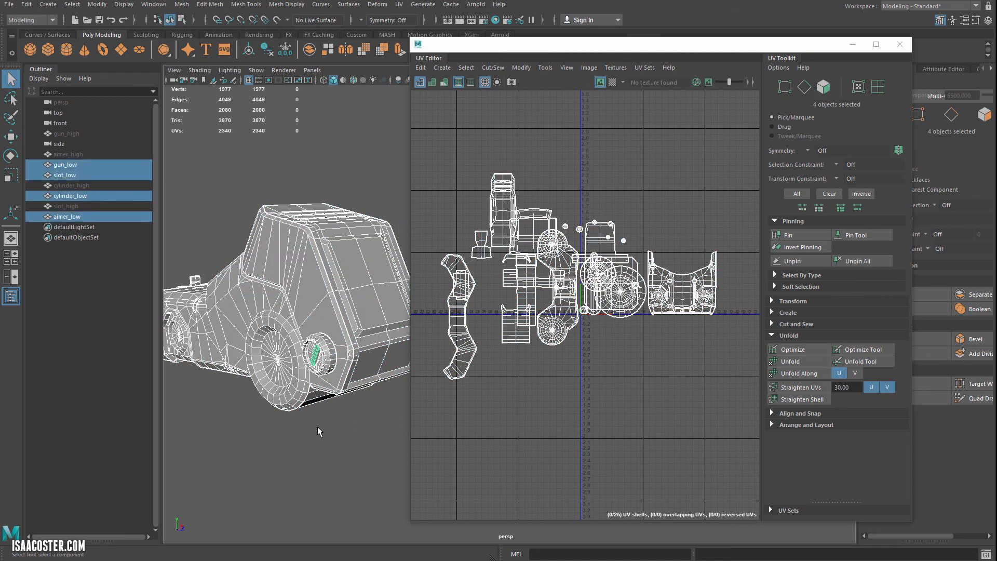
- Bring up the arrange and layout options for the UV shells of the four selected parts
right_click_drag(357, 389, 342, 391, "alt")
left_click_drag(342, 391, 357, 234, "alt")
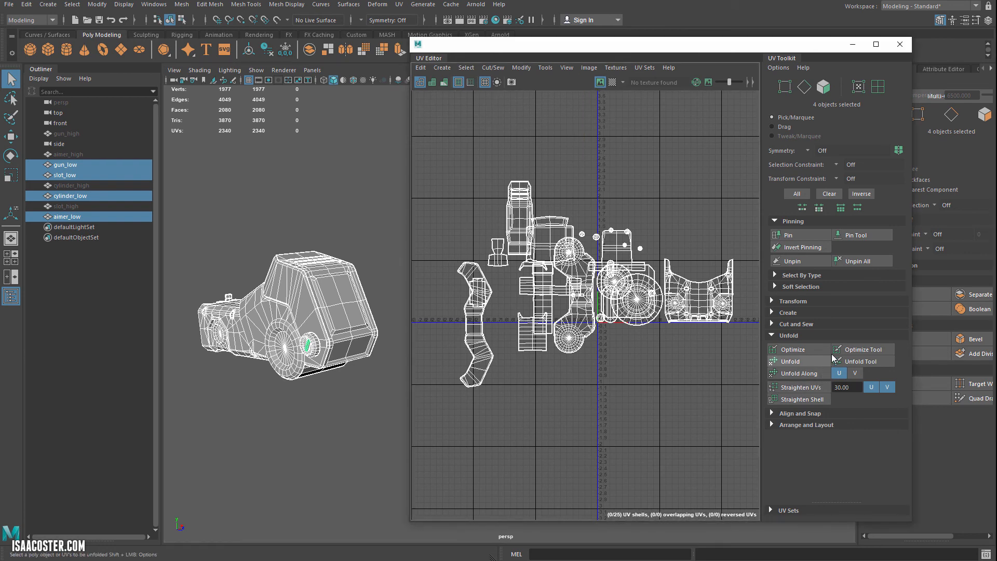
left_click(774, 424)
scroll(847, 497, "down", 2)
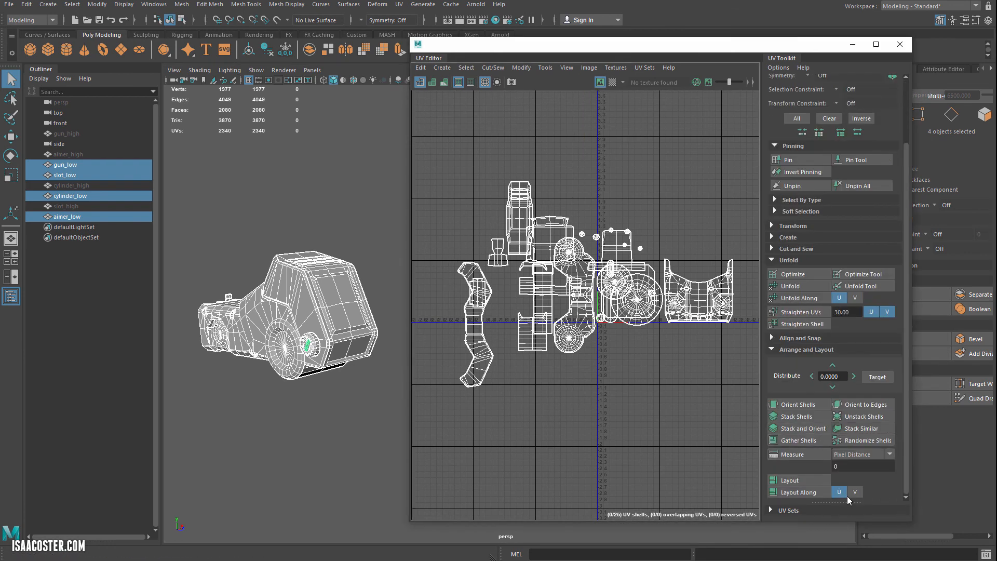
scroll(559, 421, "down", 2)
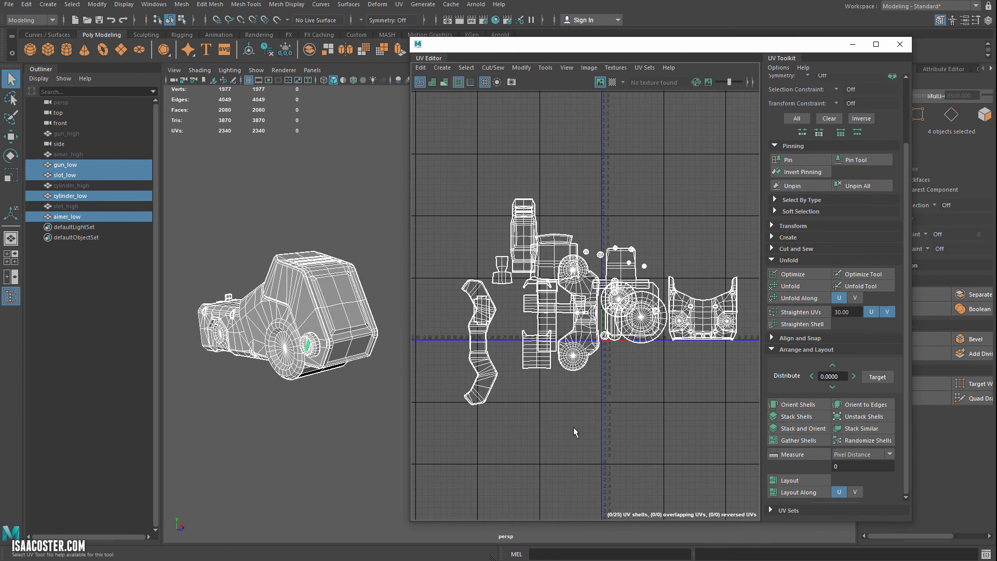
left_click_drag(296, 404, 315, 421, "alt")
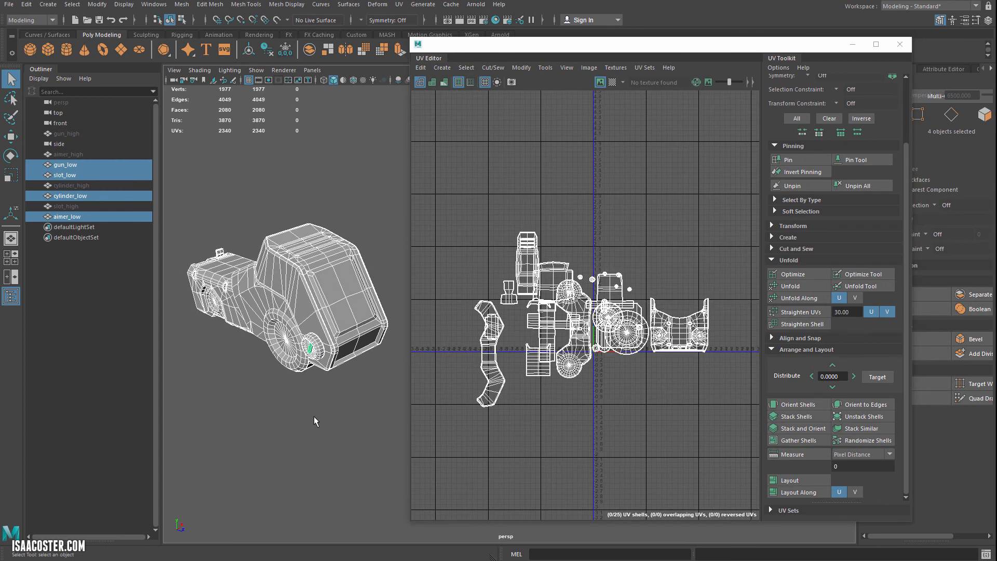